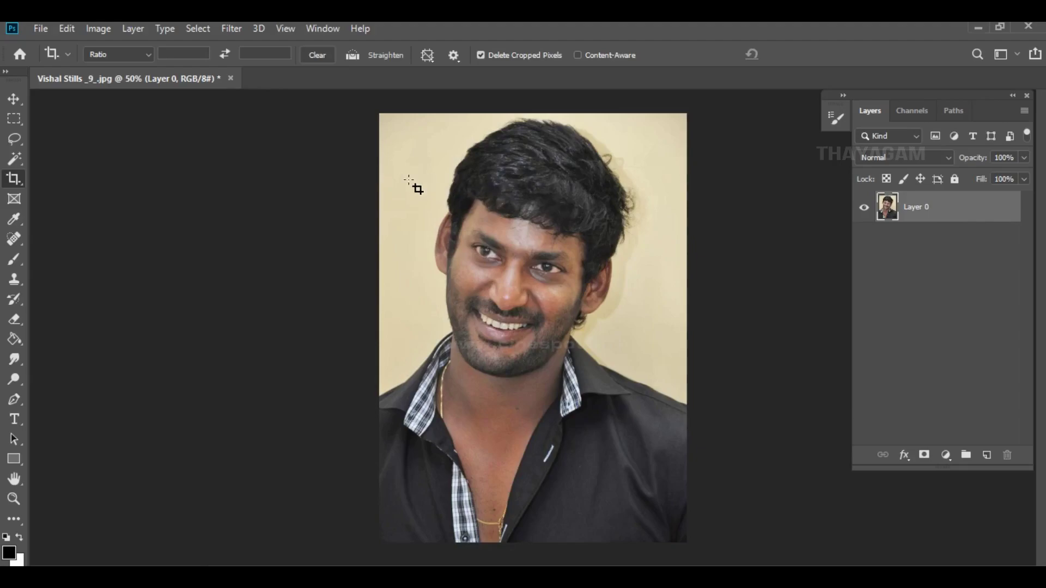
Step: Magic-Wand the beige background, erase it to transparency, then deselect
left_click(14, 159)
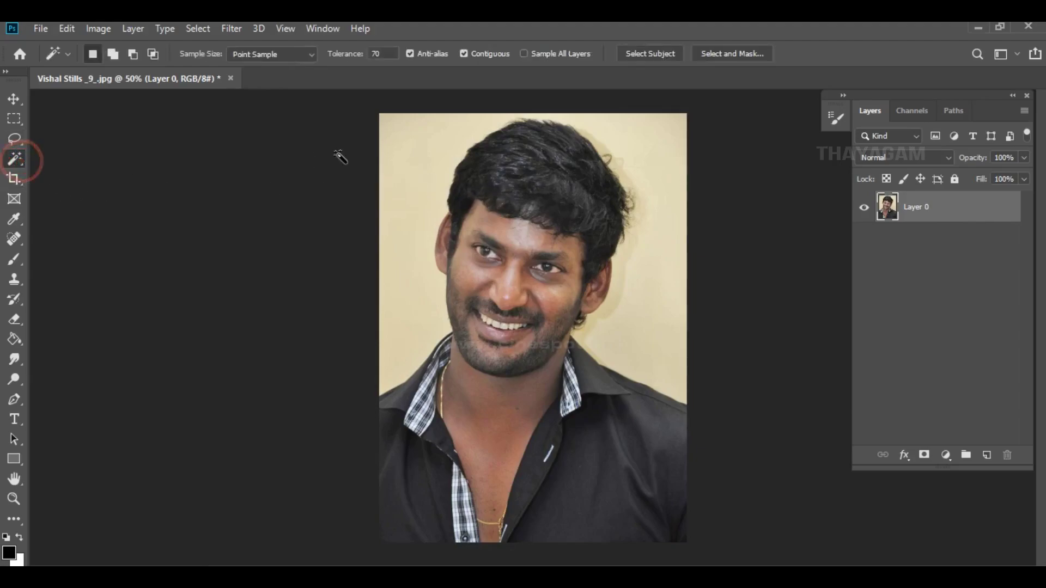
left_click(407, 146)
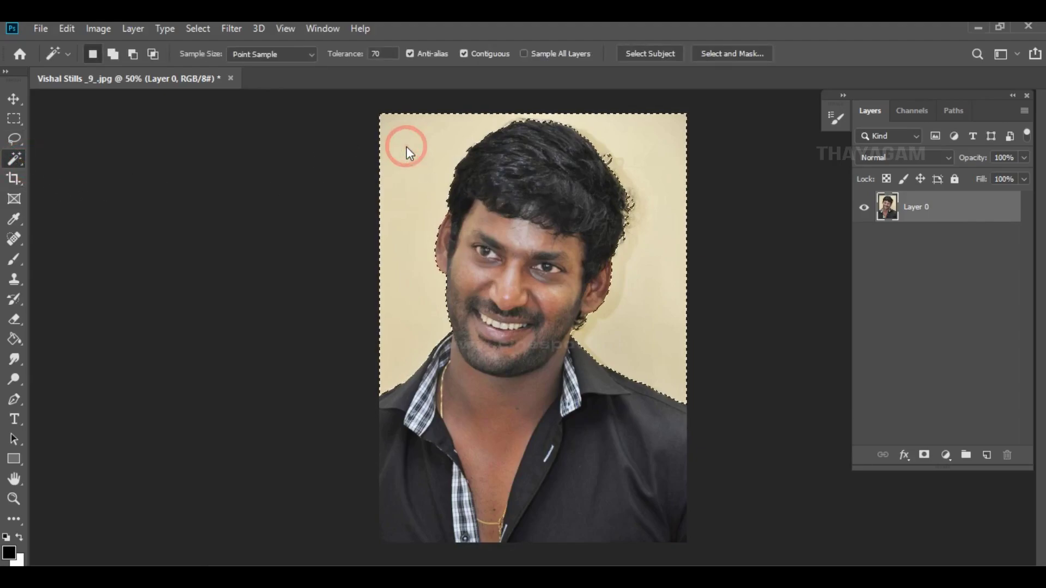
left_click(14, 320)
left_click_drag(514, 327, 538, 276)
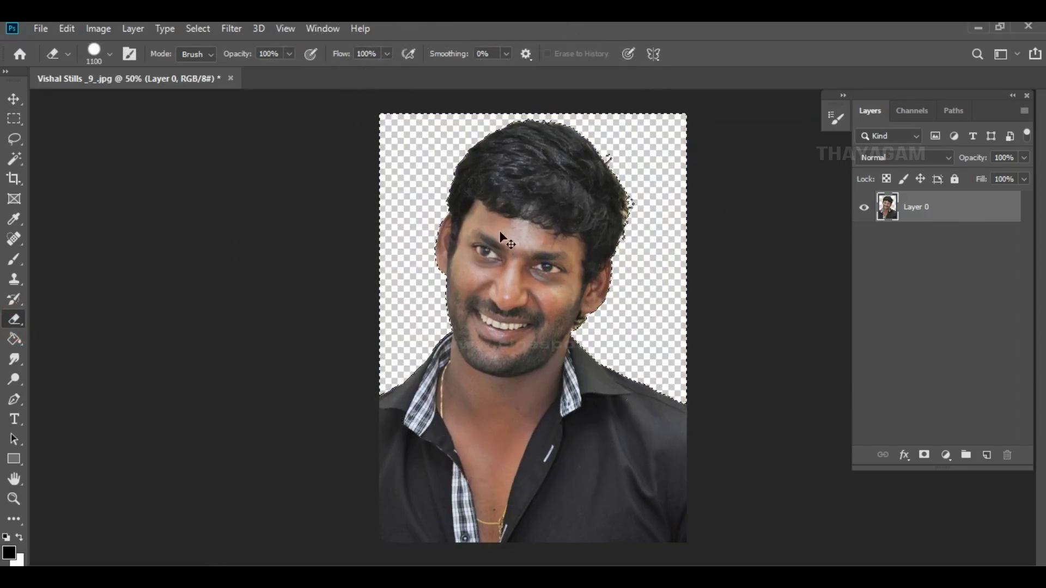
key("ctrl+d")
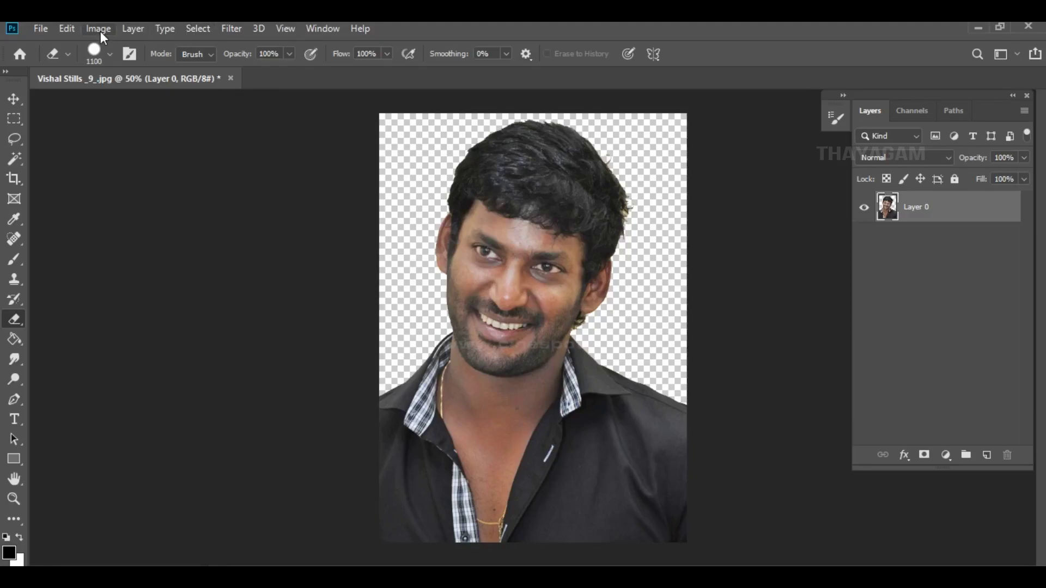
Step: Apply Brightness/Contrast to the portrait with Brightness 17 and Contrast 69
left_click(101, 30)
left_click(259, 69)
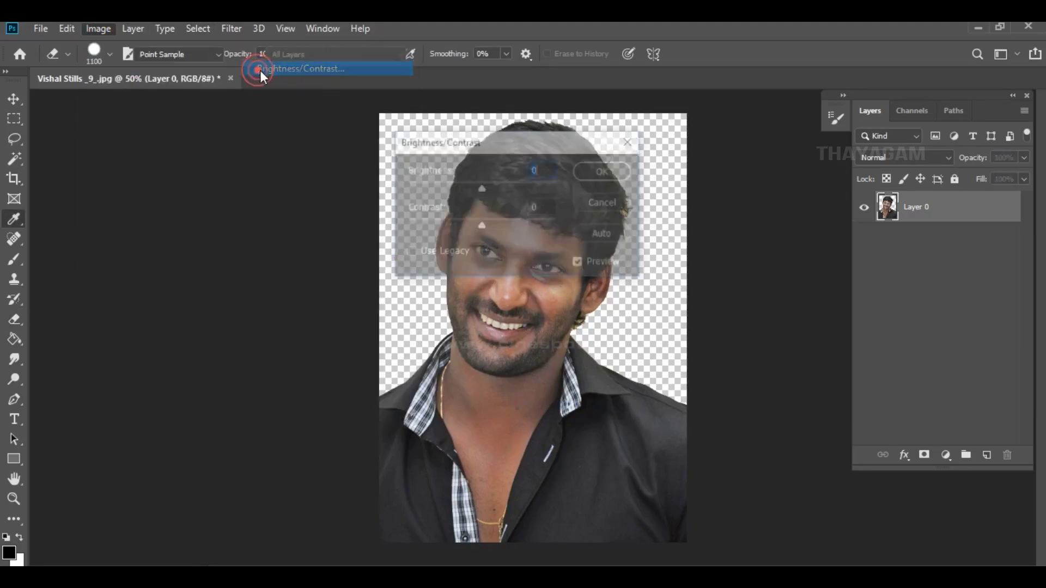
left_click_drag(471, 136, 161, 218)
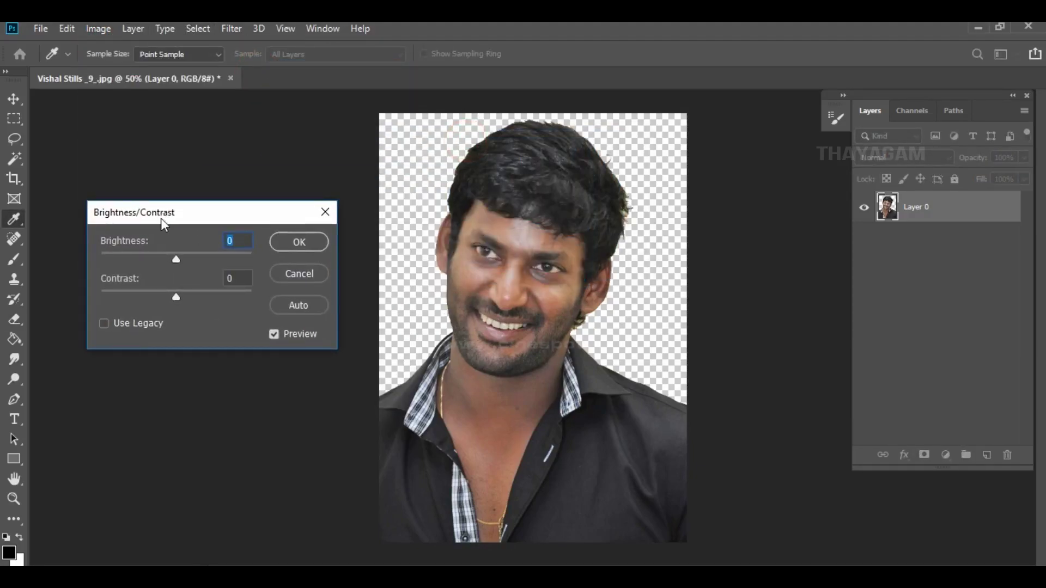
left_click_drag(205, 304, 290, 298)
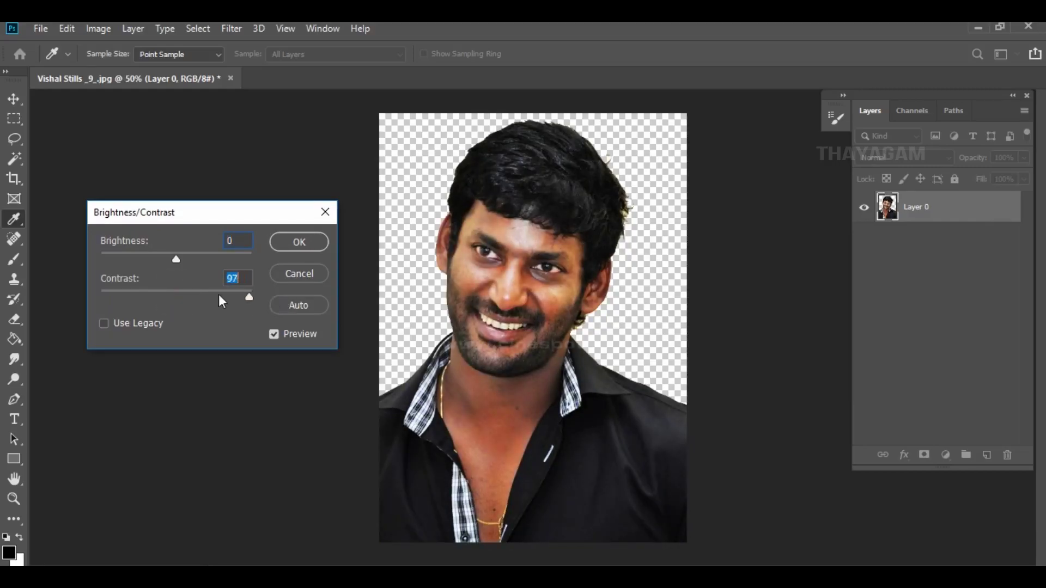
left_click_drag(221, 301, 262, 292)
mouse_move(234, 252)
left_mouse_down()
mouse_move(281, 257)
mouse_move(86, 230)
mouse_move(184, 237)
left_mouse_up()
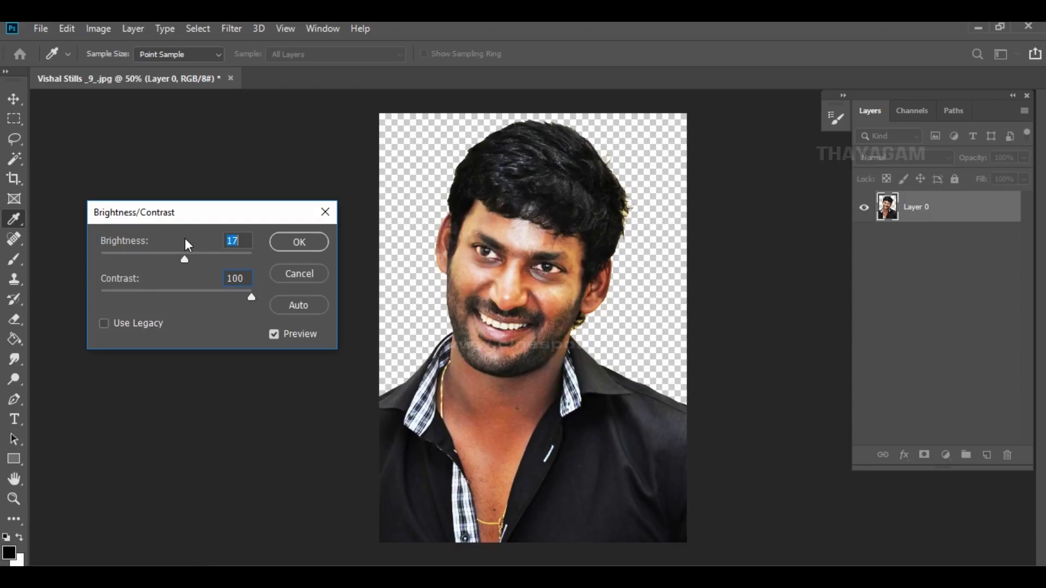
left_click(212, 295)
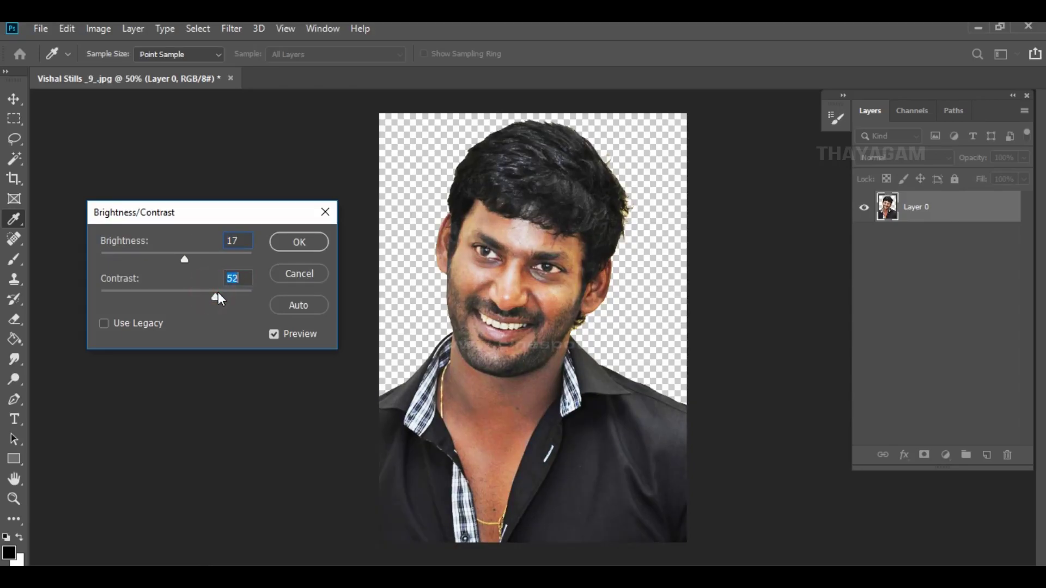
left_click(299, 243)
Step: Zoom to 200% and dodge the cheek beside the nose and the lower lip
key("e")
key("ctrl+plus")
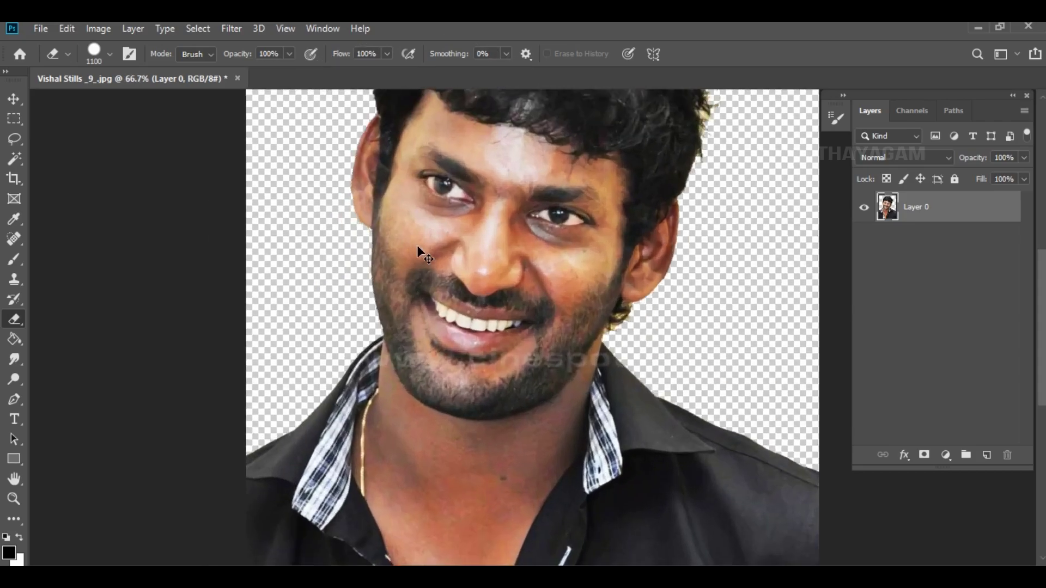
key("ctrl+plus")
key("ctrl+plus")
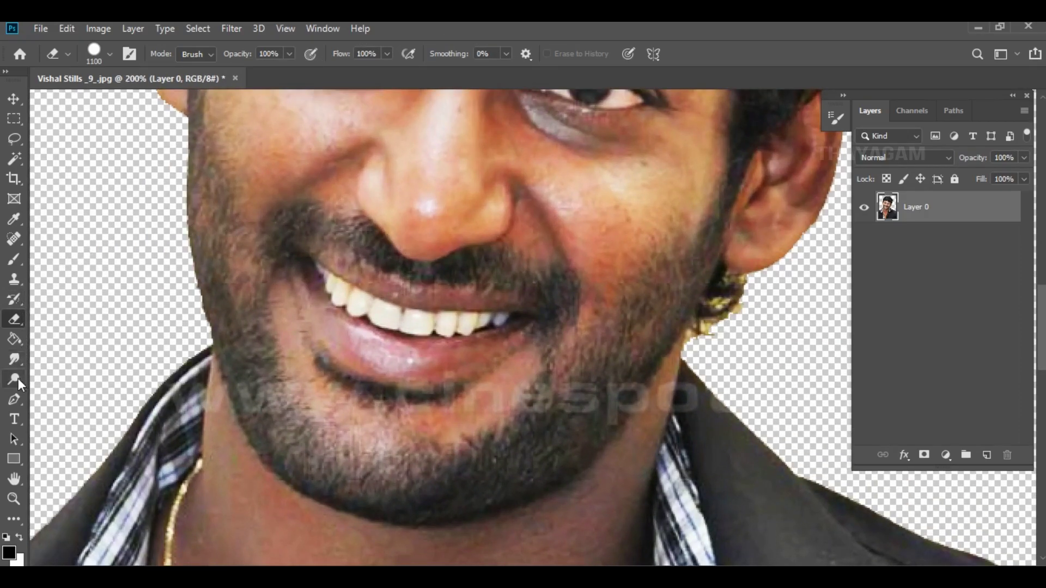
left_click(18, 378)
scroll(272, 327, "up", 3)
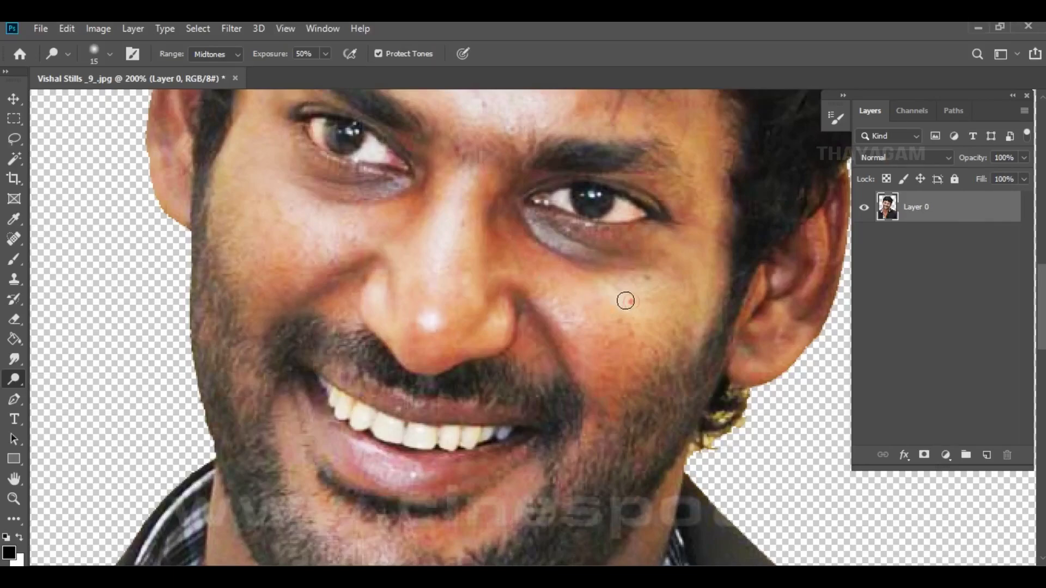
left_click_drag(626, 301, 652, 305)
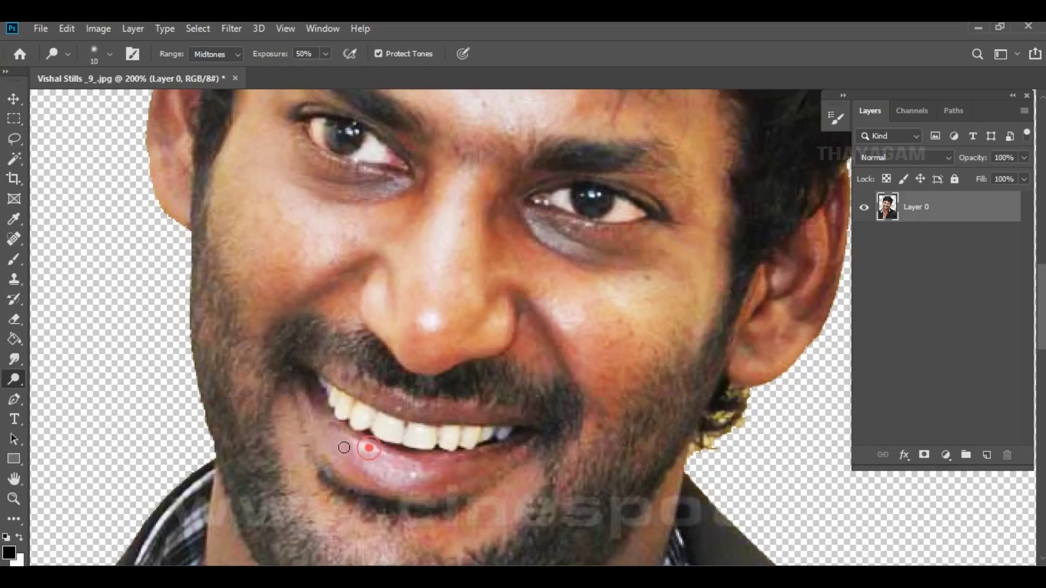
left_click_drag(343, 448, 404, 449)
Step: Dodge the white of the right eye and the teeth along the smile
scroll(411, 424, "up", 4)
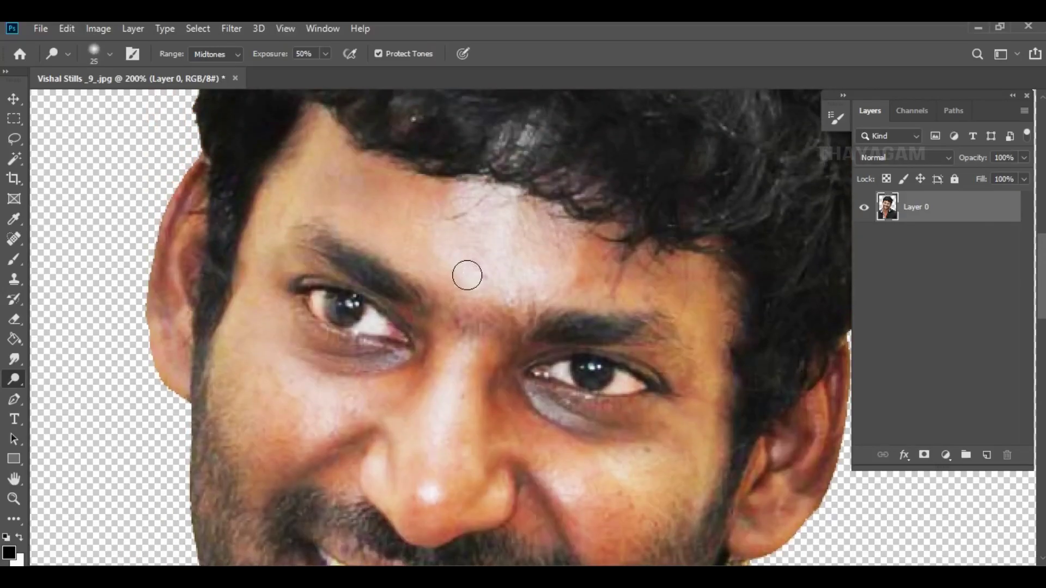
scroll(213, 364, "down", 1)
scroll(215, 368, "down", 1)
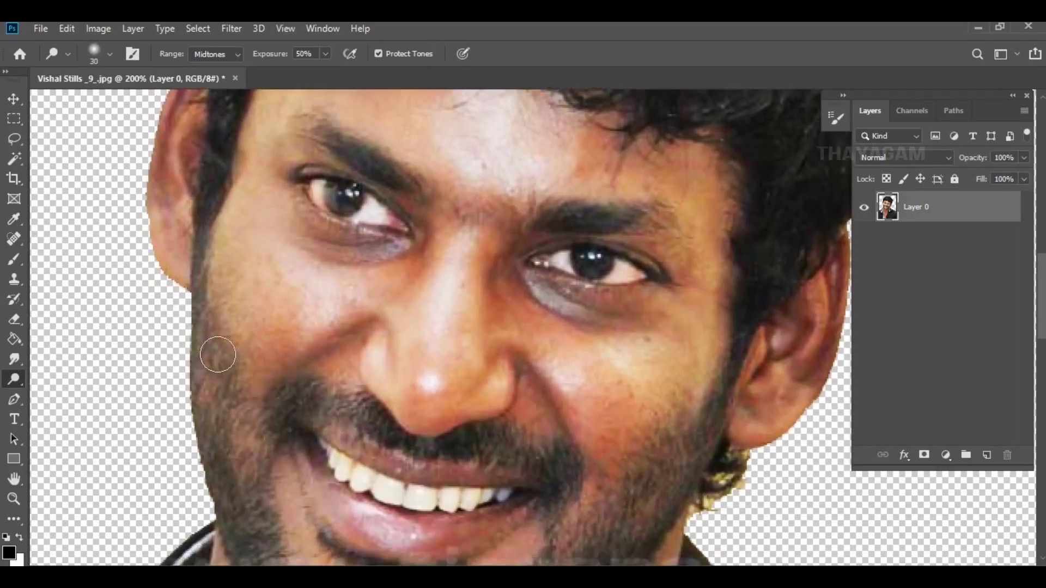
scroll(221, 373, "down", 2)
scroll(223, 375, "up", 1)
scroll(280, 367, "up", 3)
key("bracketleft")
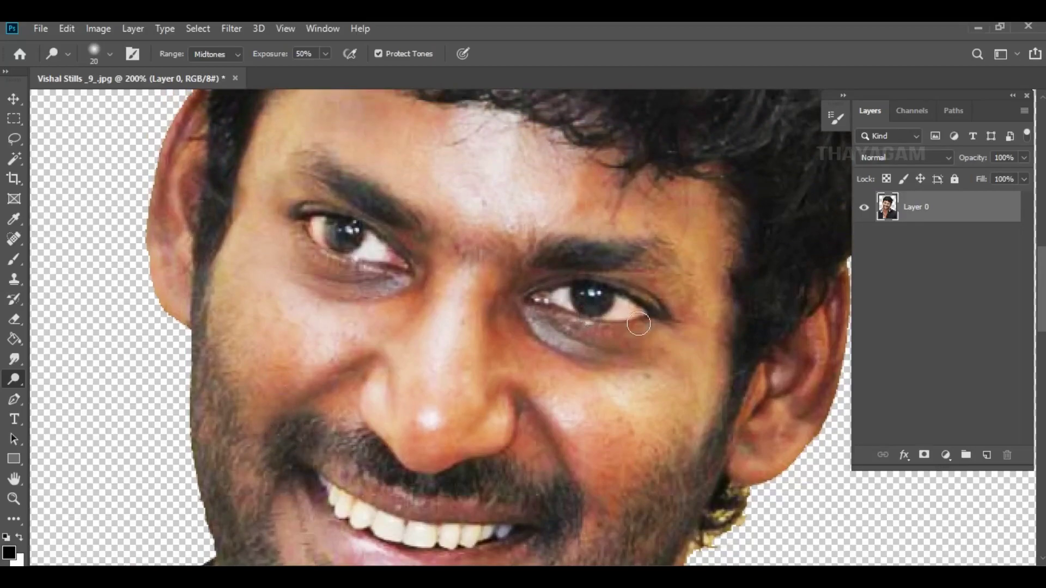
left_click_drag(622, 310, 625, 304)
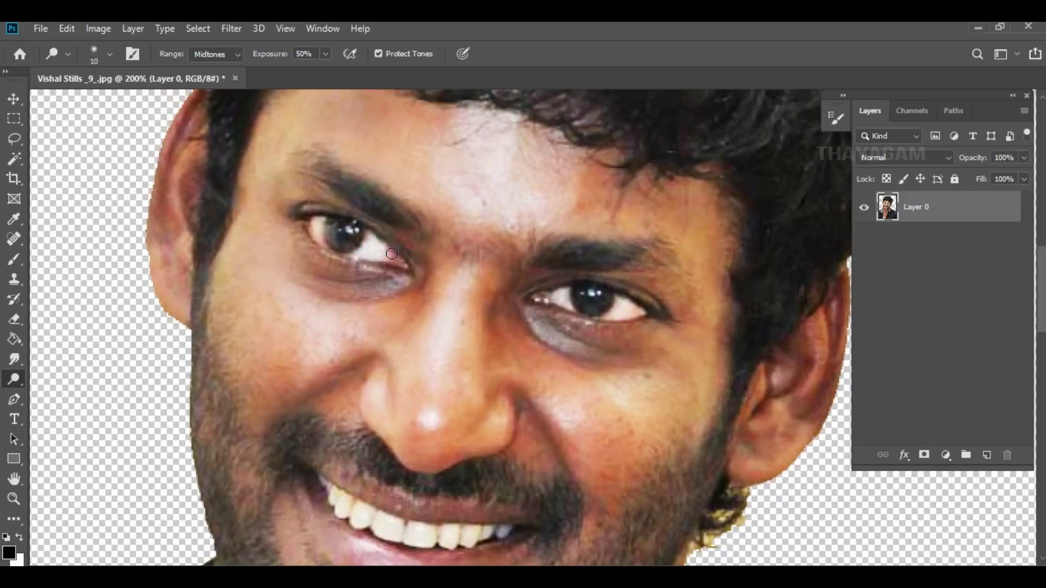
scroll(384, 398, "down", 1)
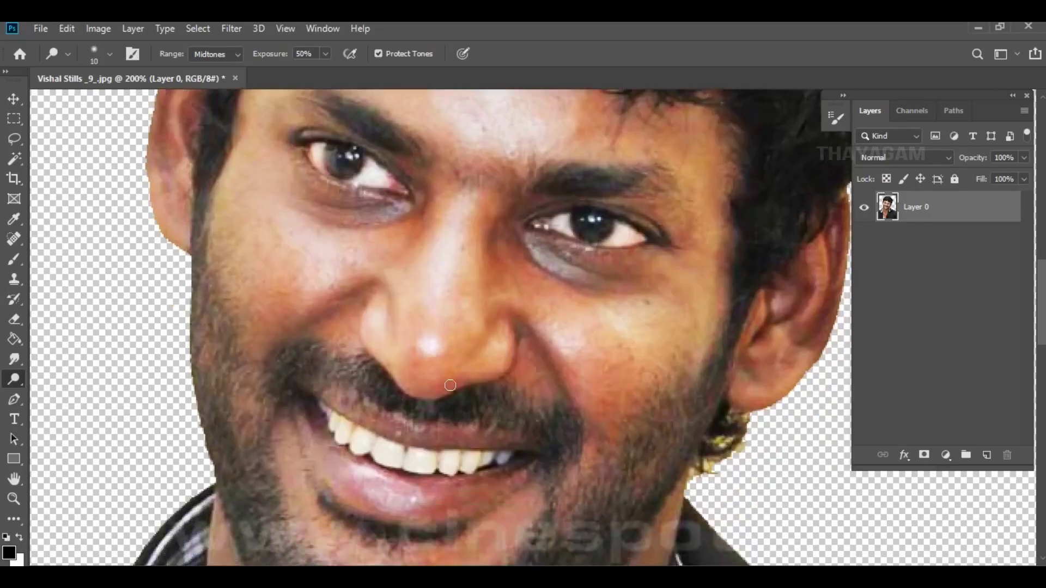
scroll(389, 414, "down", 1)
scroll(393, 428, "down", 1)
key("bracketright")
left_click_drag(420, 422, 342, 398)
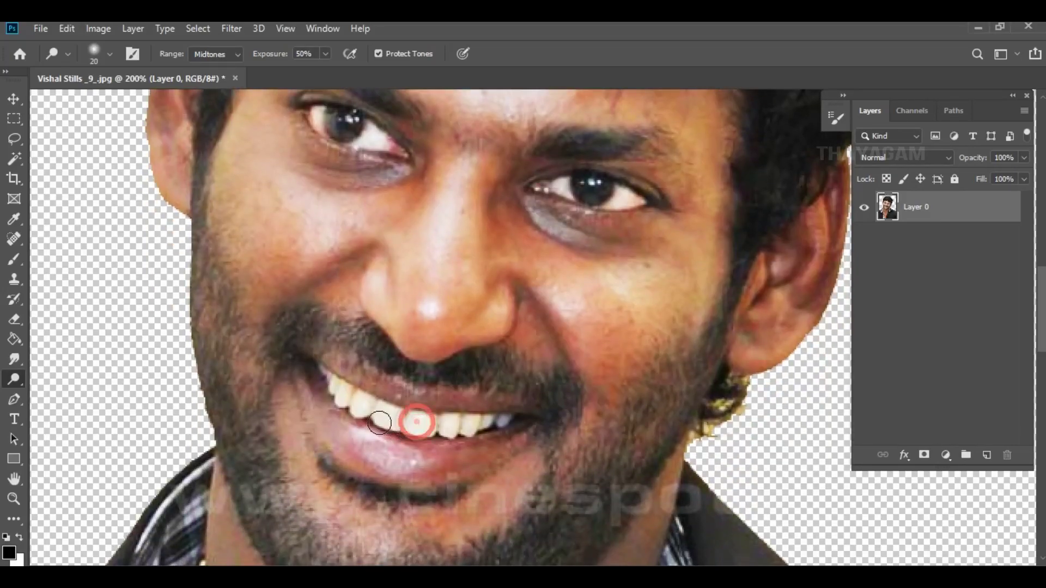
scroll(474, 447, "up", 1)
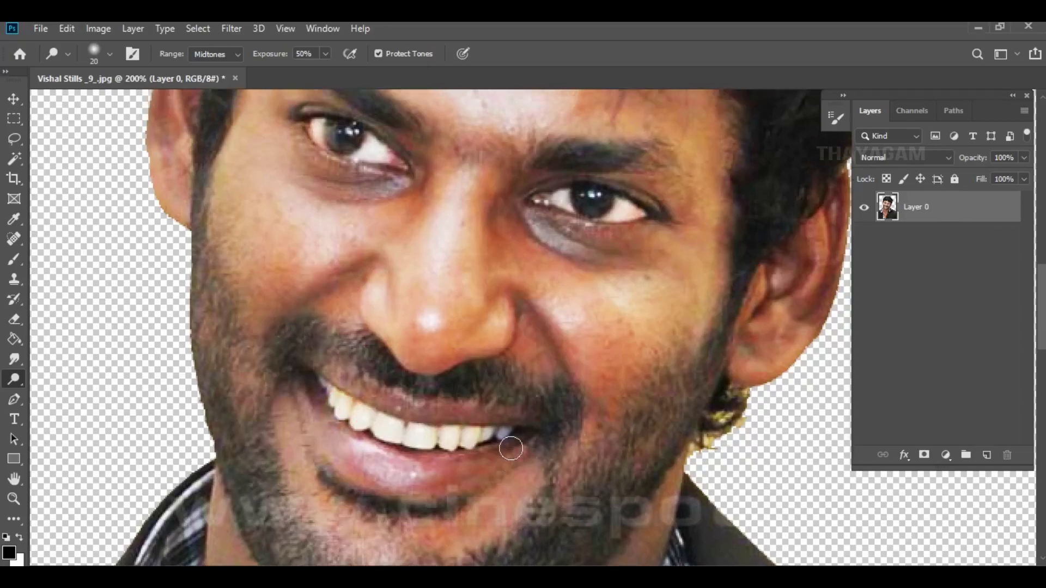
scroll(431, 425, "up", 2)
scroll(381, 400, "down", 1)
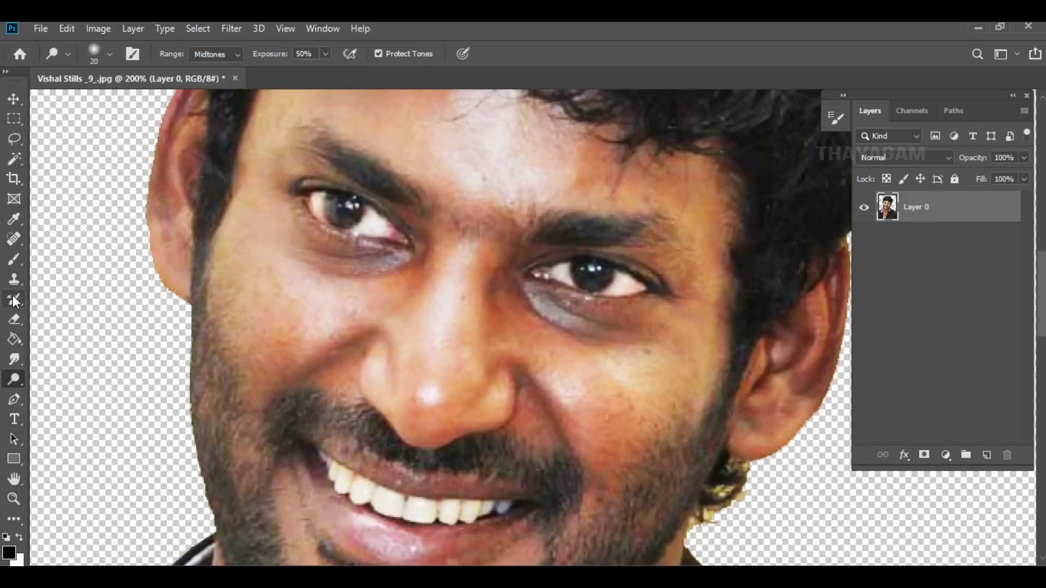
Step: Pick pure red and brush a faint red blush onto the cheek
left_click(15, 261)
left_click(10, 558)
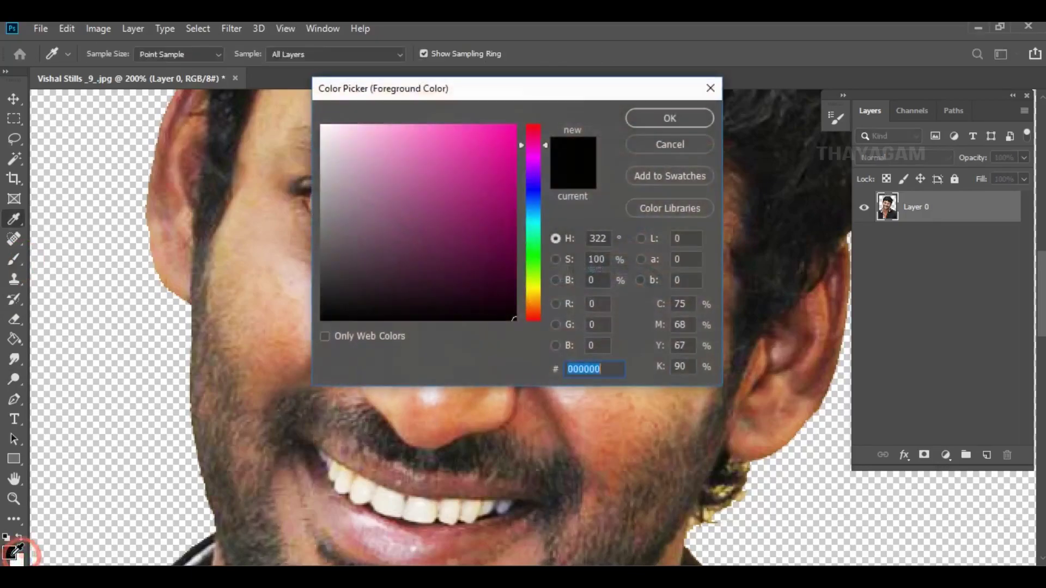
left_click_drag(534, 141, 532, 125)
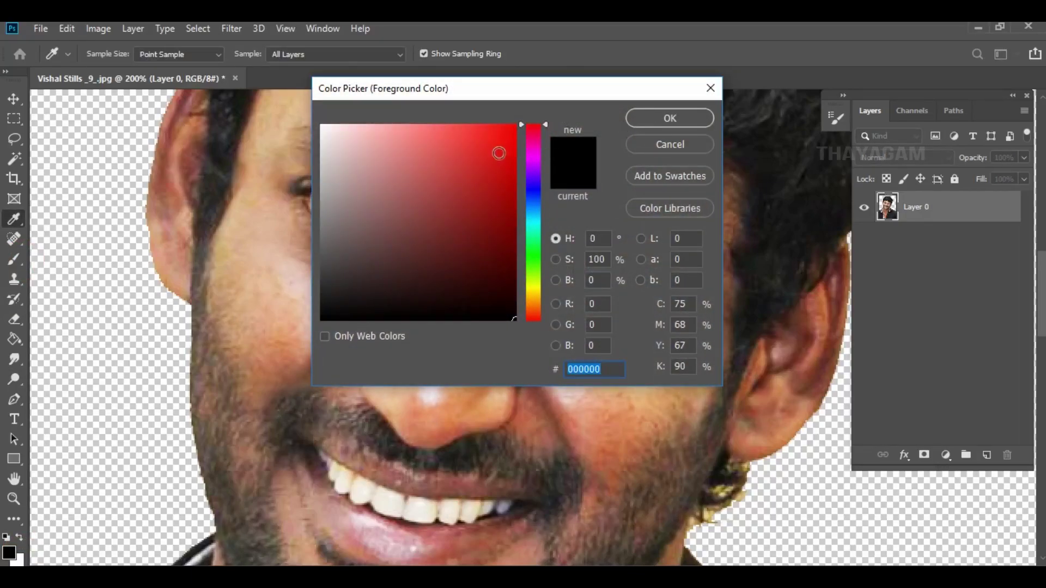
left_click(515, 126)
left_click(667, 117)
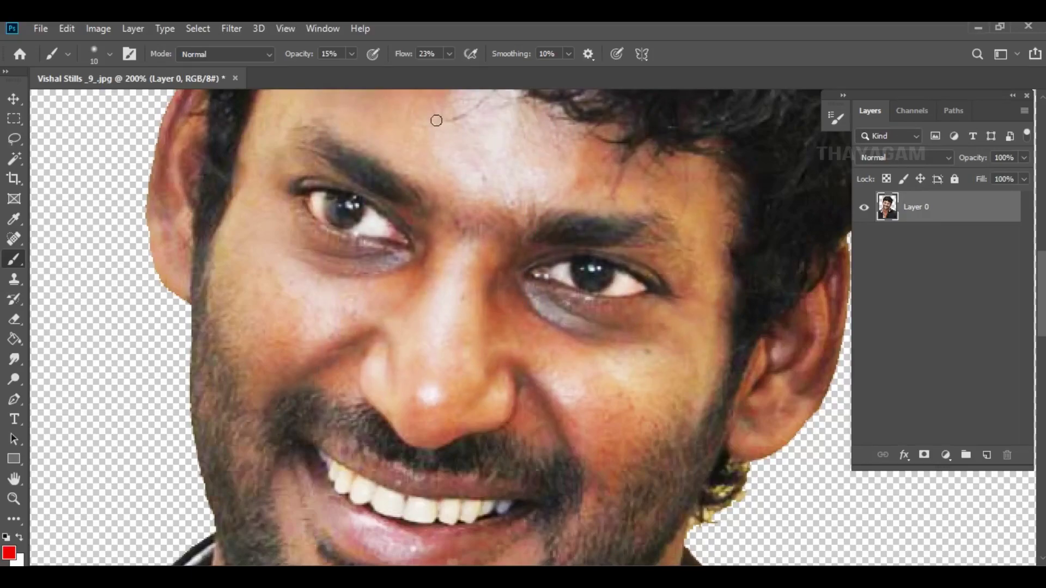
left_click(559, 376)
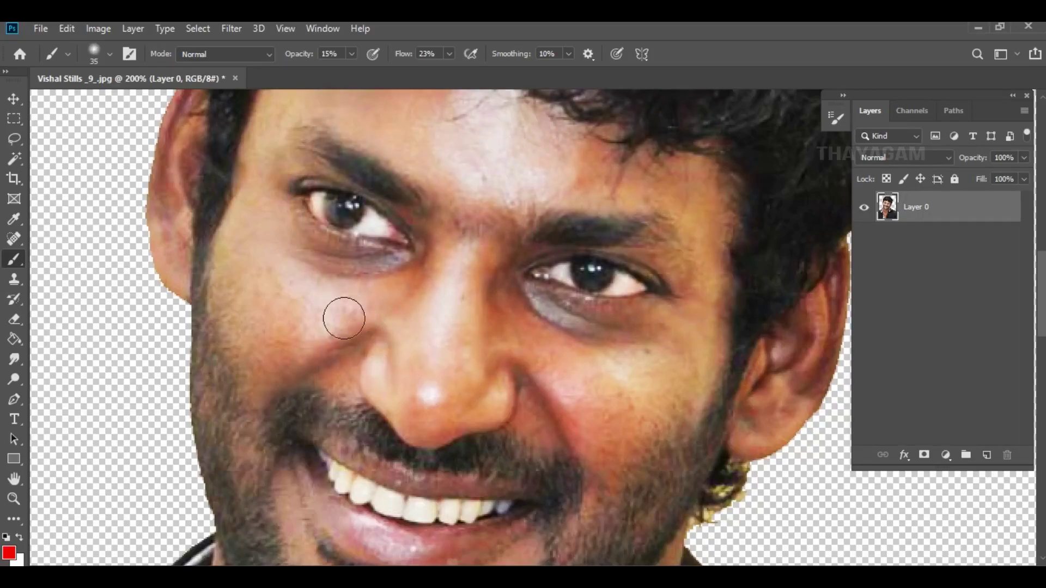
left_click_drag(344, 319, 381, 299)
Step: Switch the paint colour to yellow and dab faint yellow on the face and forehead
left_click(10, 552)
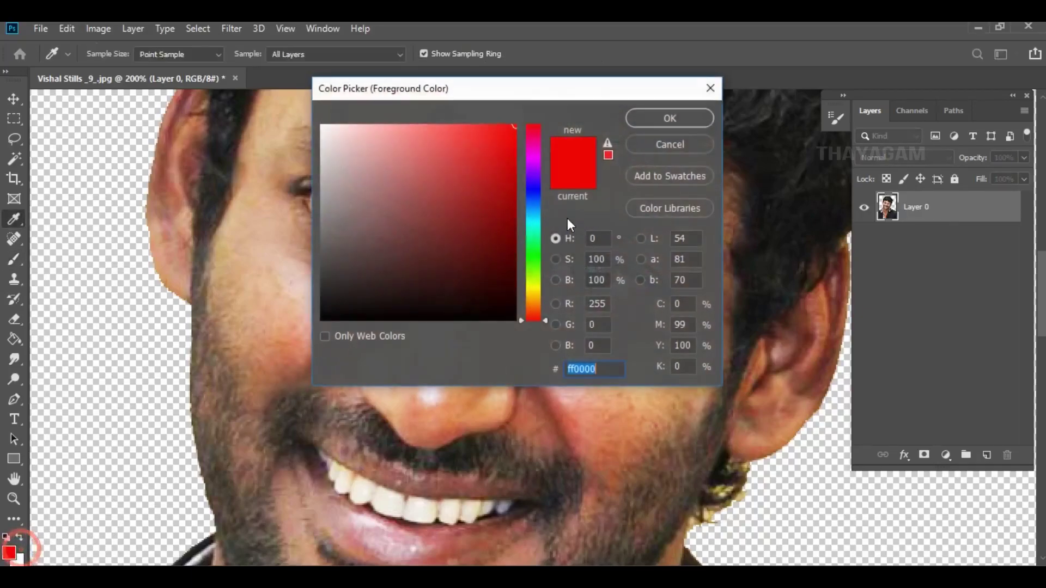
left_click(534, 286)
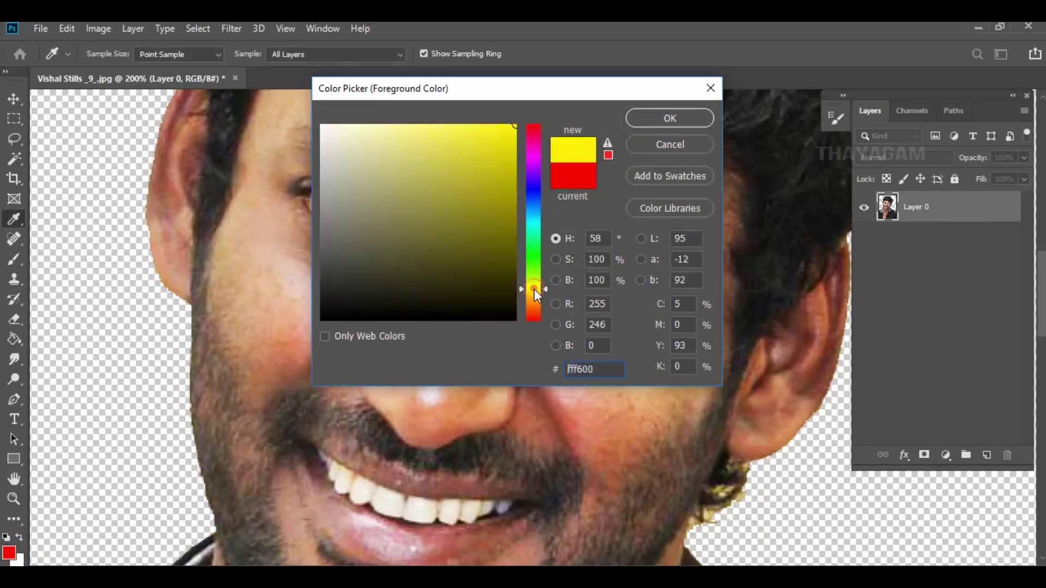
left_click(661, 116)
left_click(654, 397)
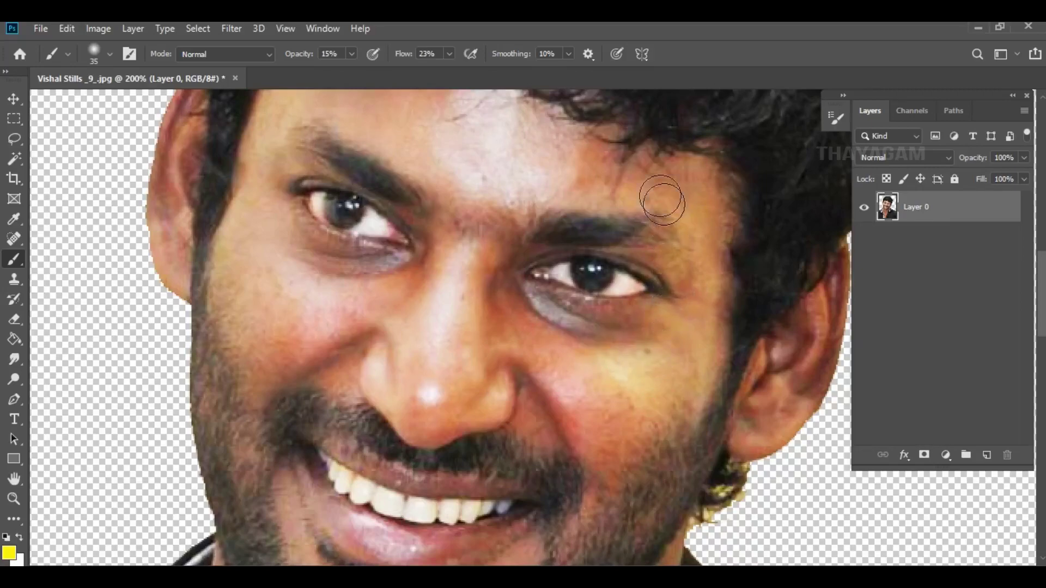
left_click(284, 111)
scroll(318, 283, "down", 1)
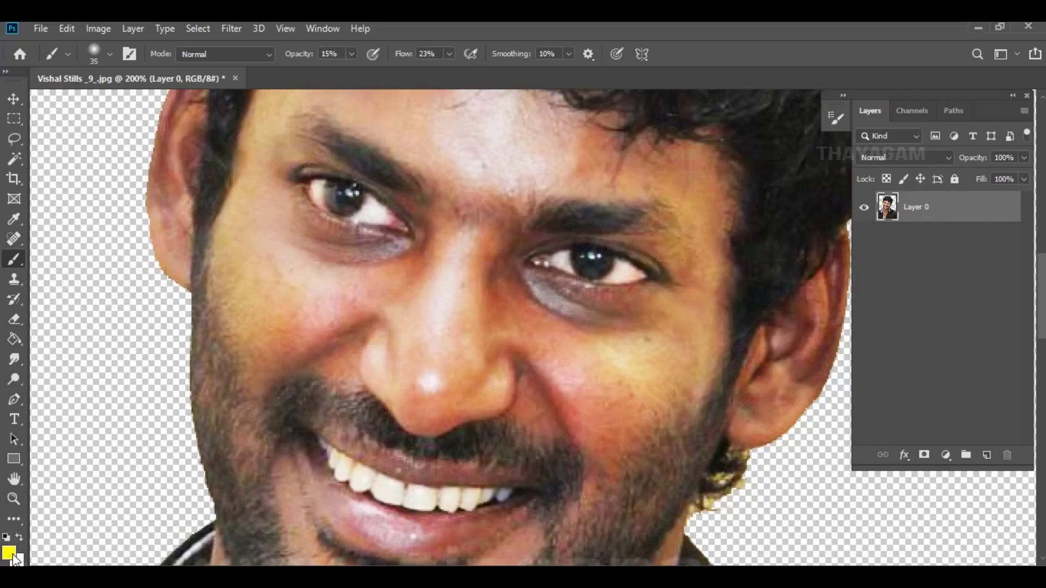
Step: Set the foreground colour to ff00ff and dab faint magenta on the lower lip
left_click(14, 555)
type("ff00ff")
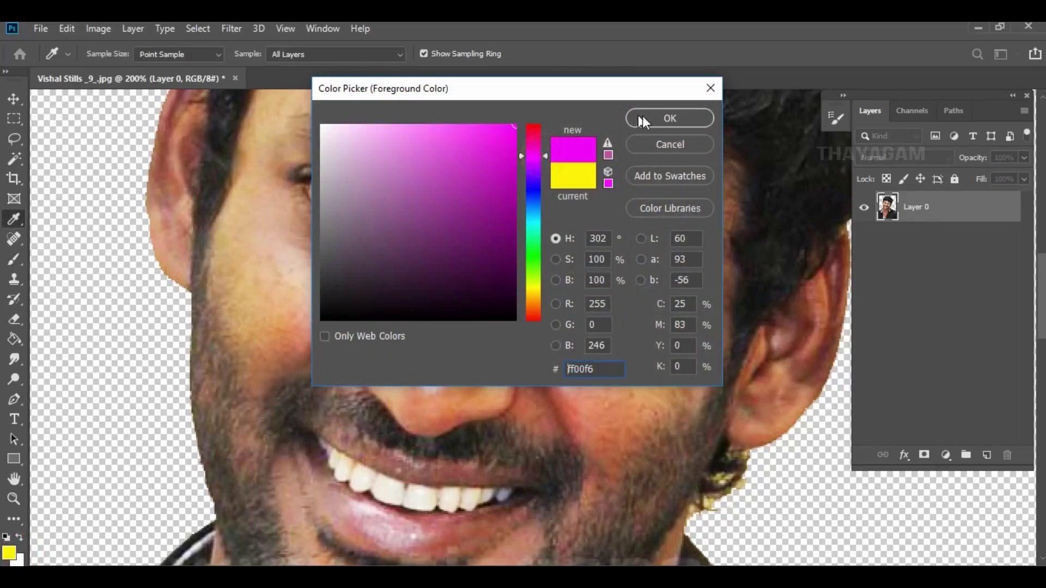
left_click(646, 116)
left_click(424, 542)
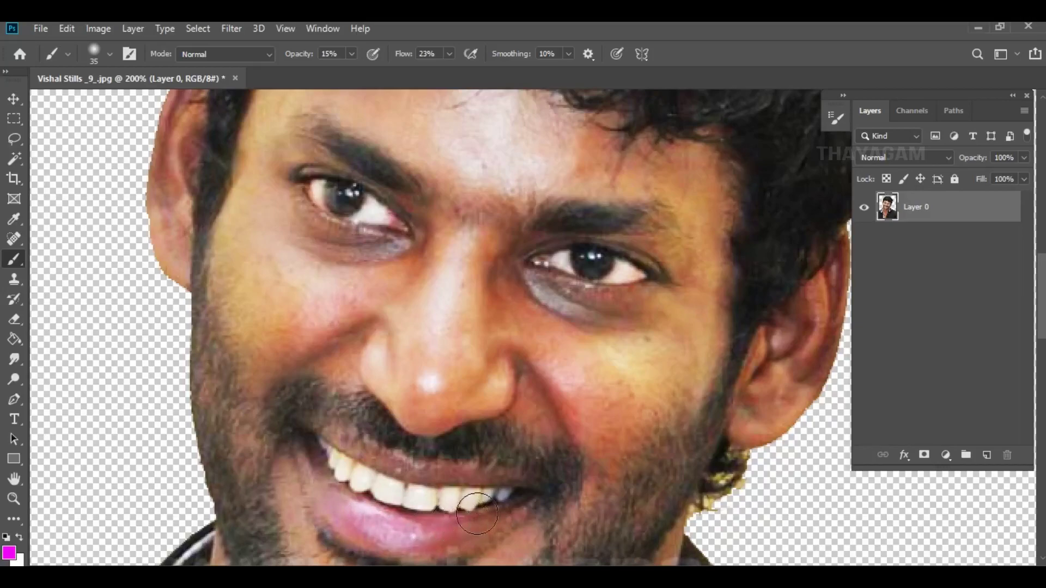
scroll(427, 455, "up", 3)
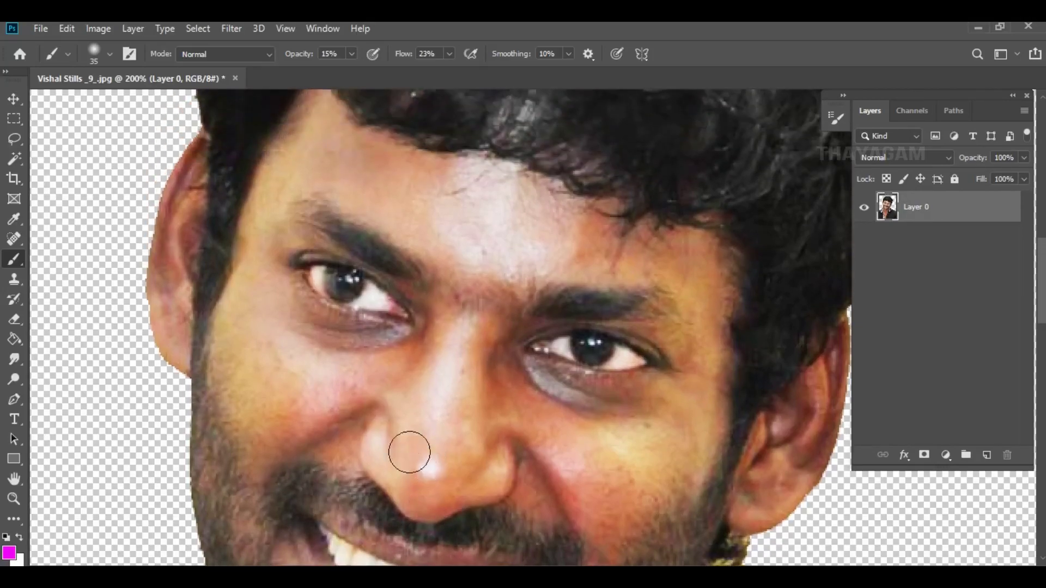
left_click(14, 359)
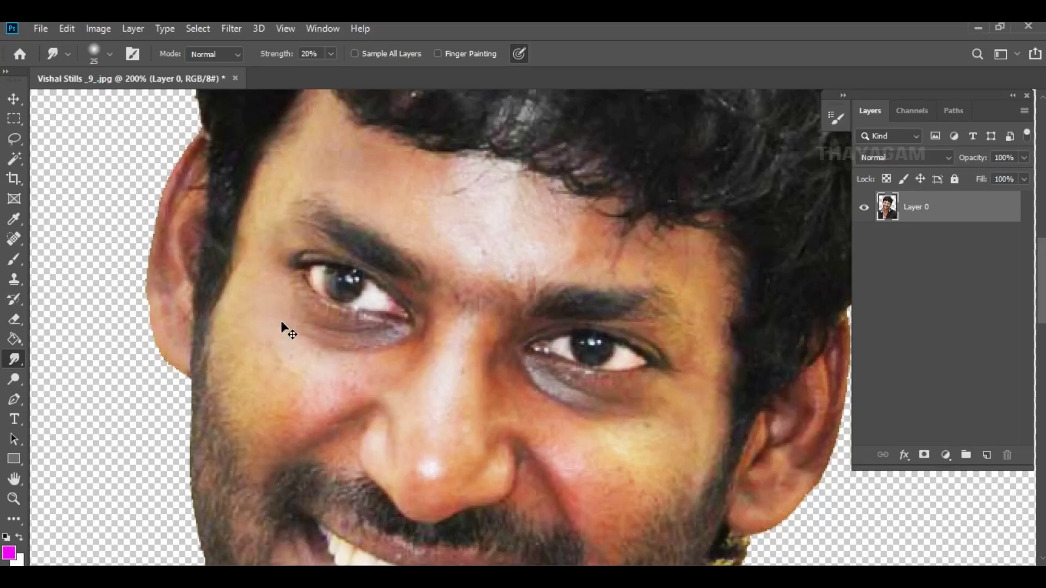
Step: Zoom in to 500% and pan the view down to the nose and mustache
key("ctrl+plus")
left_click(106, 56)
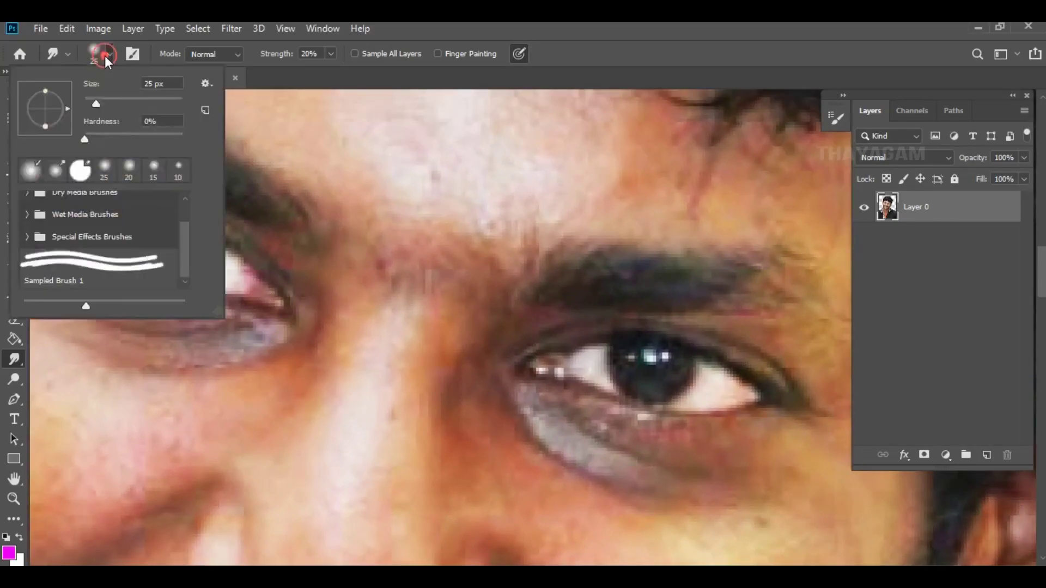
left_click(316, 156)
left_click_drag(455, 379, 512, 213)
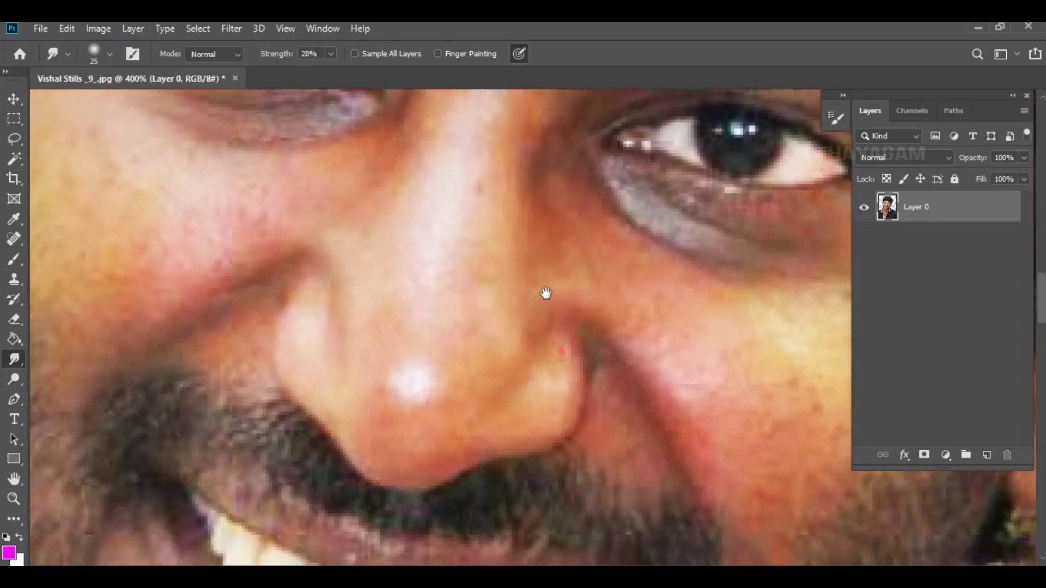
mouse_move(537, 336)
left_mouse_down()
mouse_move(544, 285)
mouse_move(647, 282)
left_mouse_up()
scroll(652, 279, "up", 1)
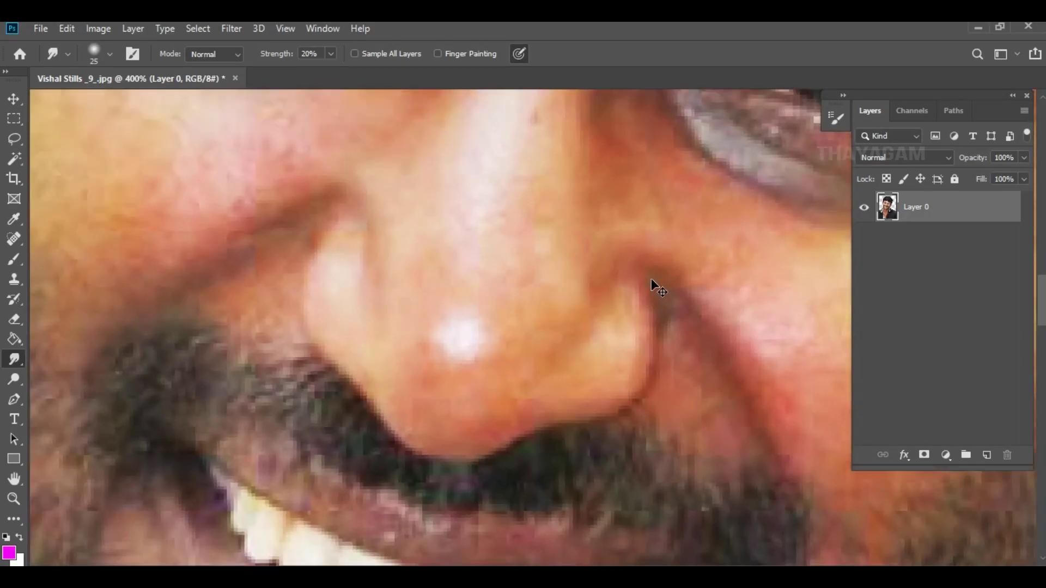
Step: Set the background colour to black, tint the nose crease magenta, then swap colours
left_click(13, 560)
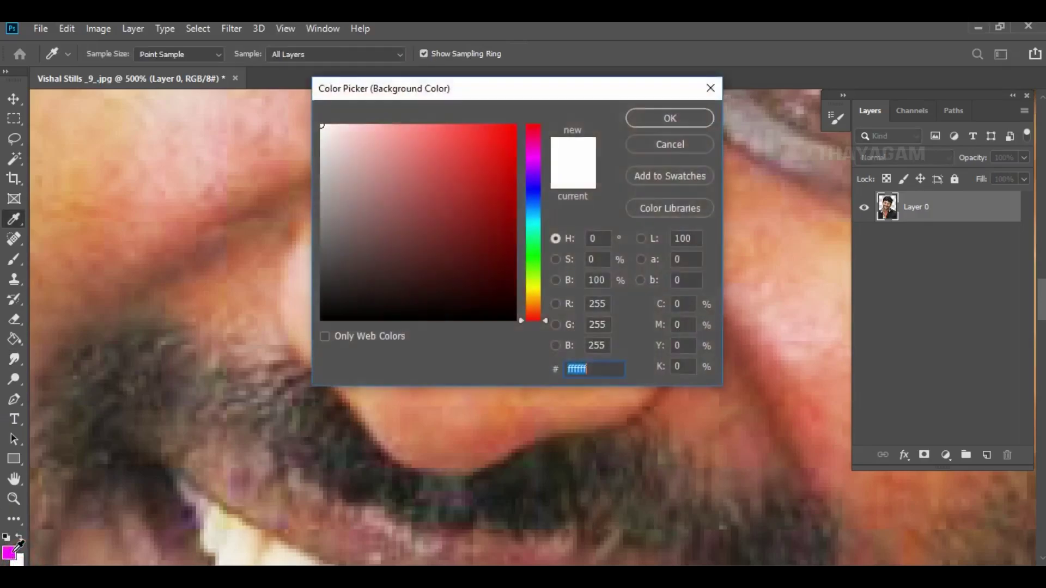
left_click_drag(490, 239, 502, 321)
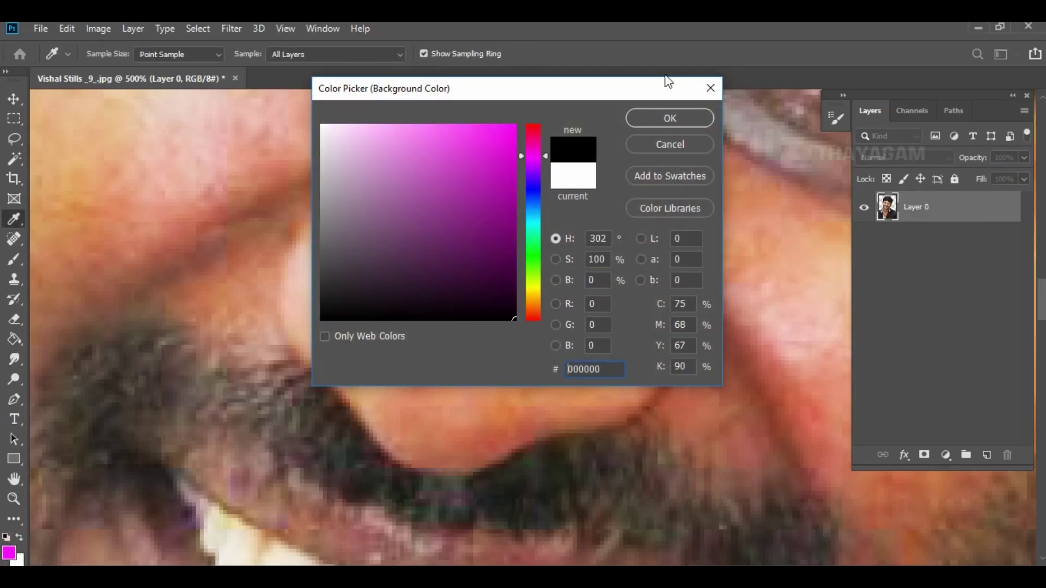
left_click(665, 117)
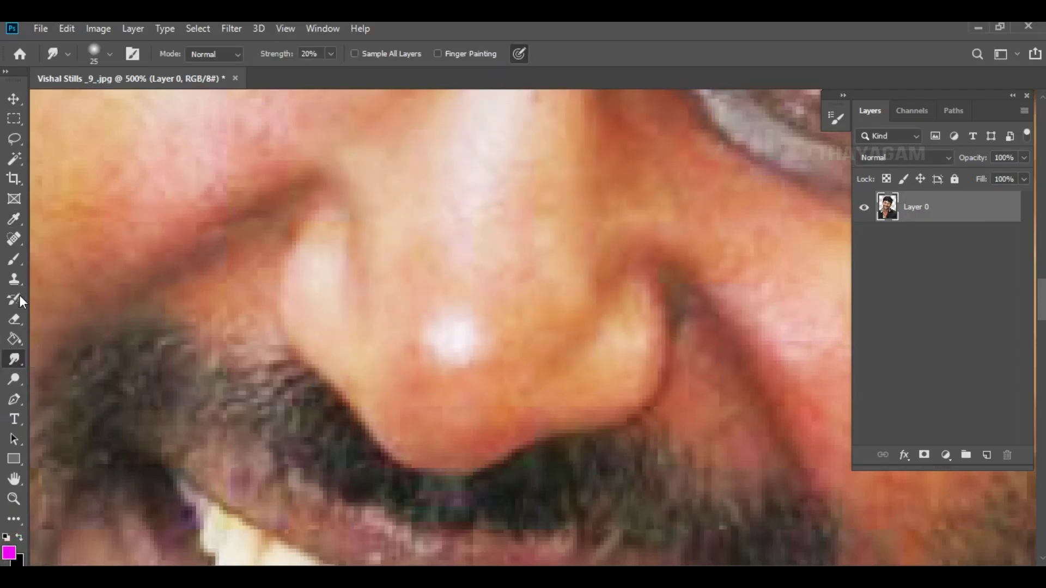
left_click(18, 261)
scroll(234, 264, "up", 1)
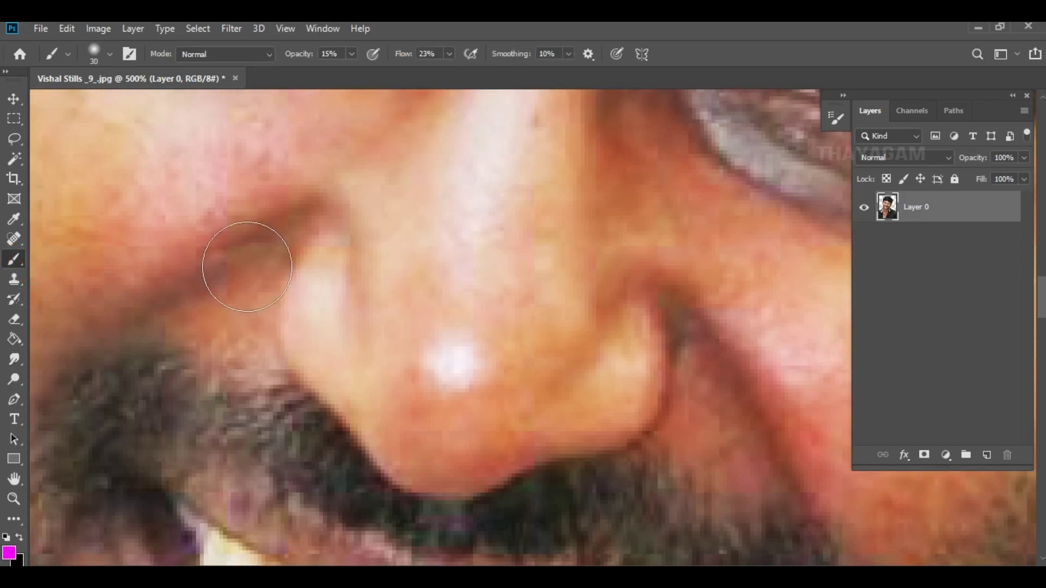
left_click_drag(233, 264, 227, 256)
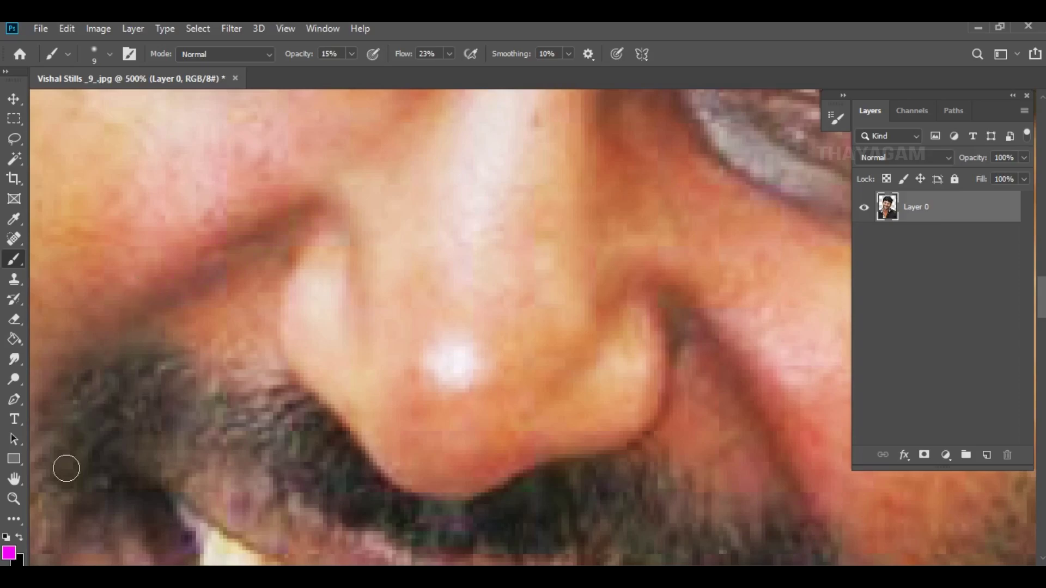
left_click(19, 539)
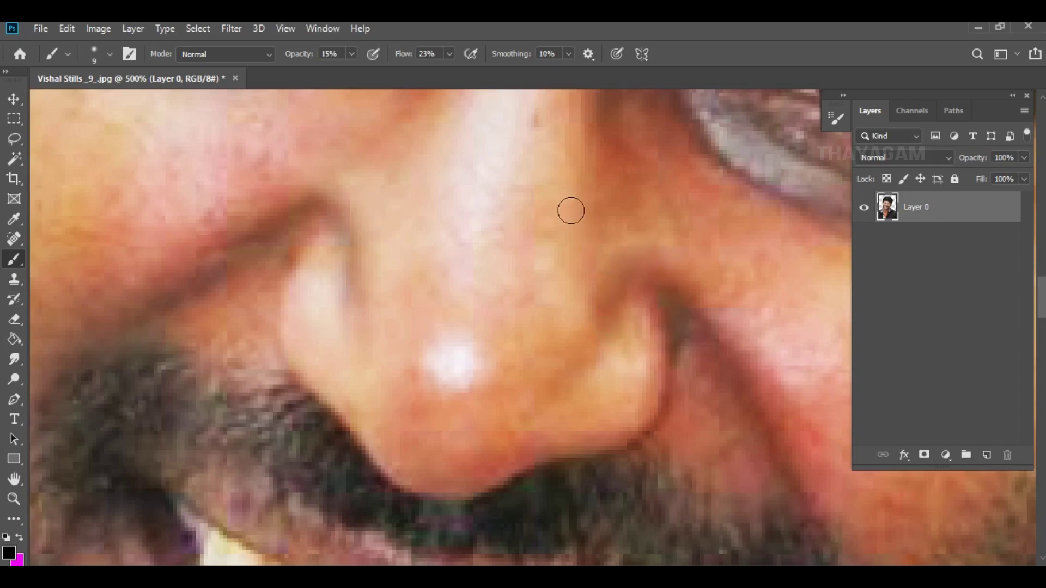
Step: Smudge across the base of the nose and the right nostril
scroll(500, 386, "down", 3)
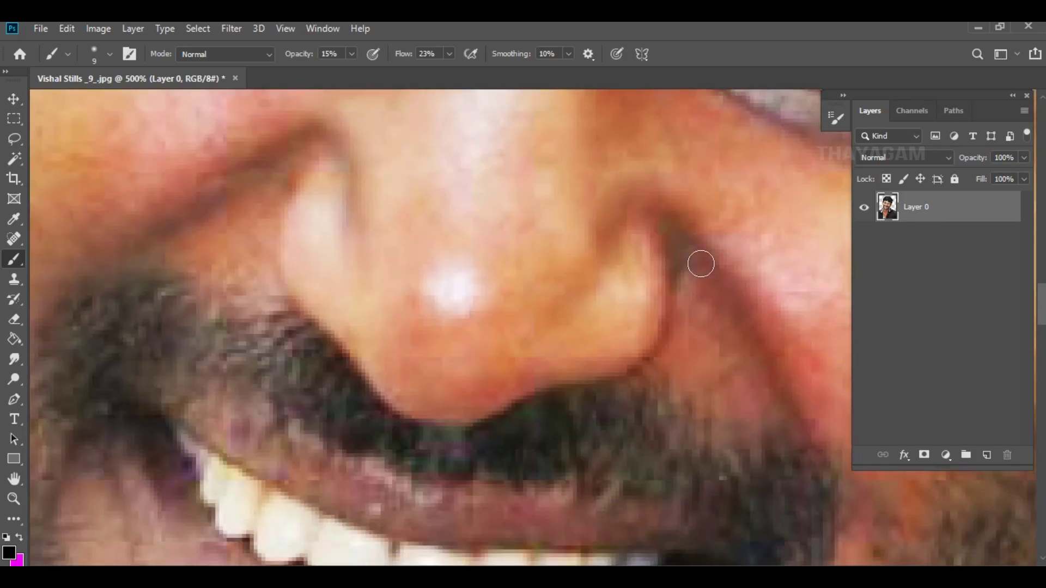
left_click(263, 163)
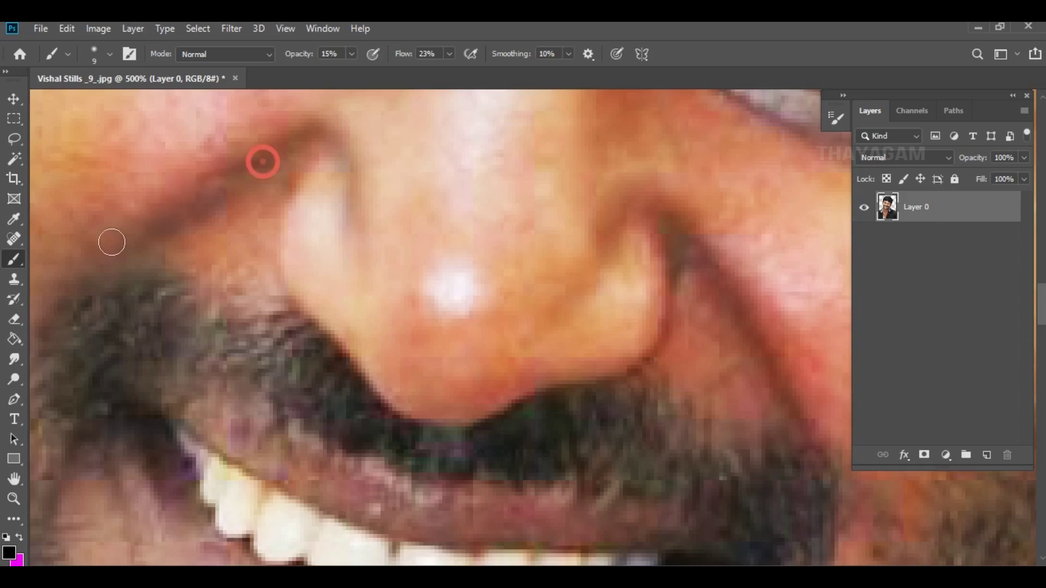
left_click(15, 361)
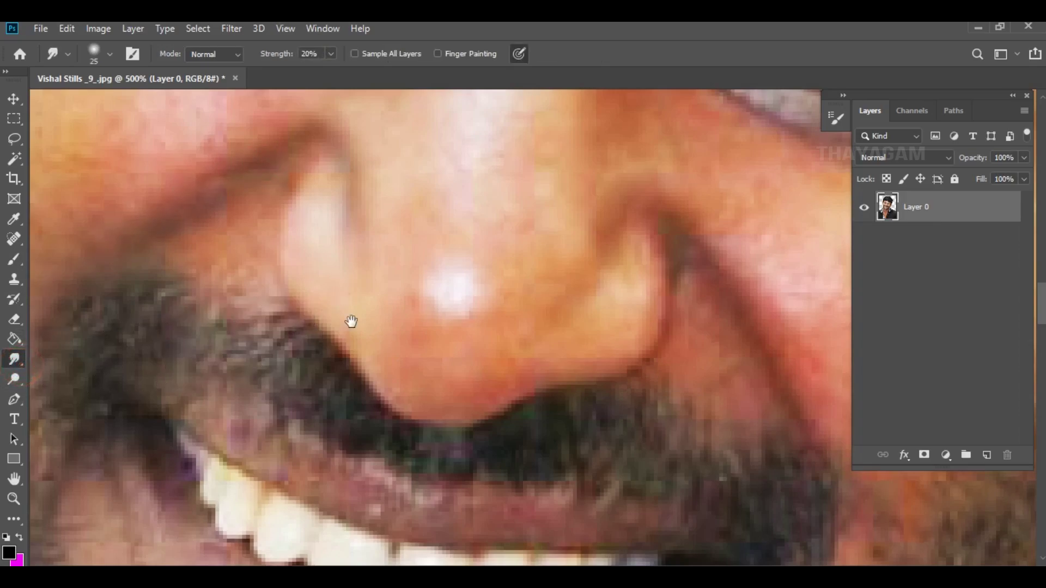
mouse_move(350, 322)
left_mouse_down()
mouse_move(467, 473)
mouse_move(472, 390)
mouse_move(451, 369)
mouse_move(421, 427)
mouse_move(439, 449)
mouse_move(438, 419)
left_mouse_up()
left_click(474, 378)
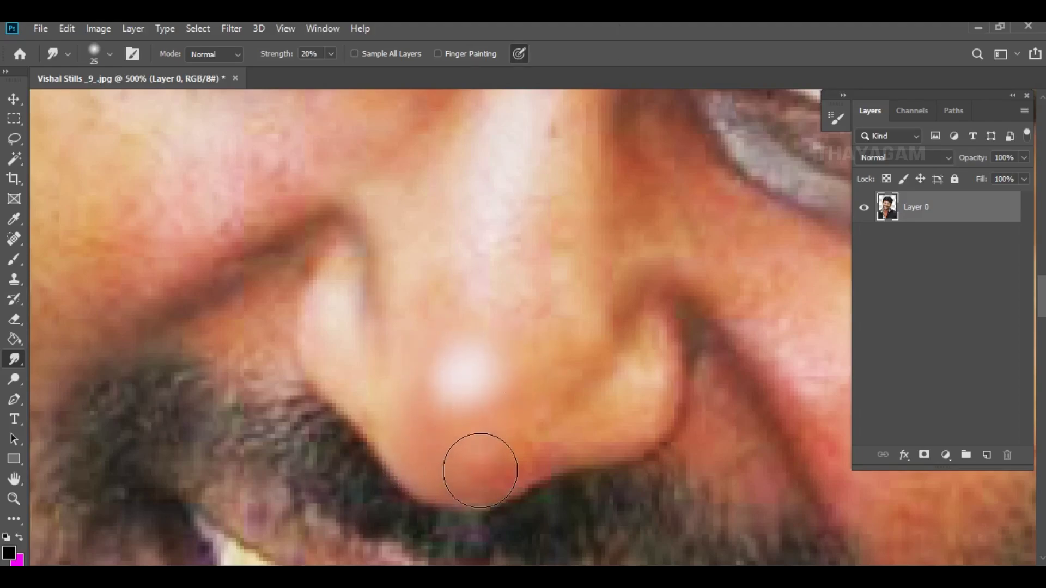
left_click_drag(476, 467, 513, 458)
scroll(635, 458, "up", 1)
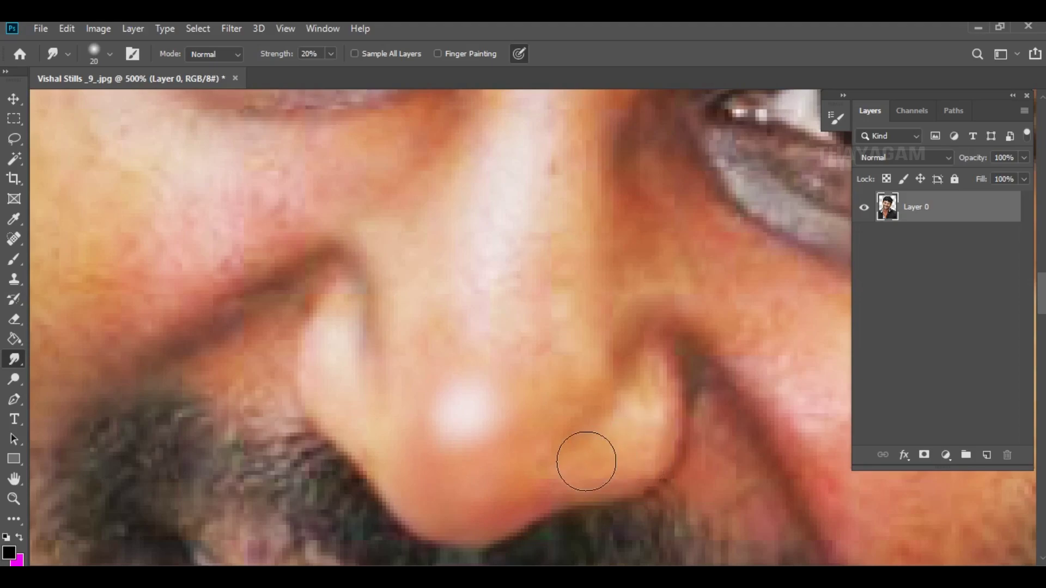
mouse_move(586, 461)
left_mouse_down()
mouse_move(661, 427)
mouse_move(550, 474)
mouse_move(581, 387)
left_mouse_up()
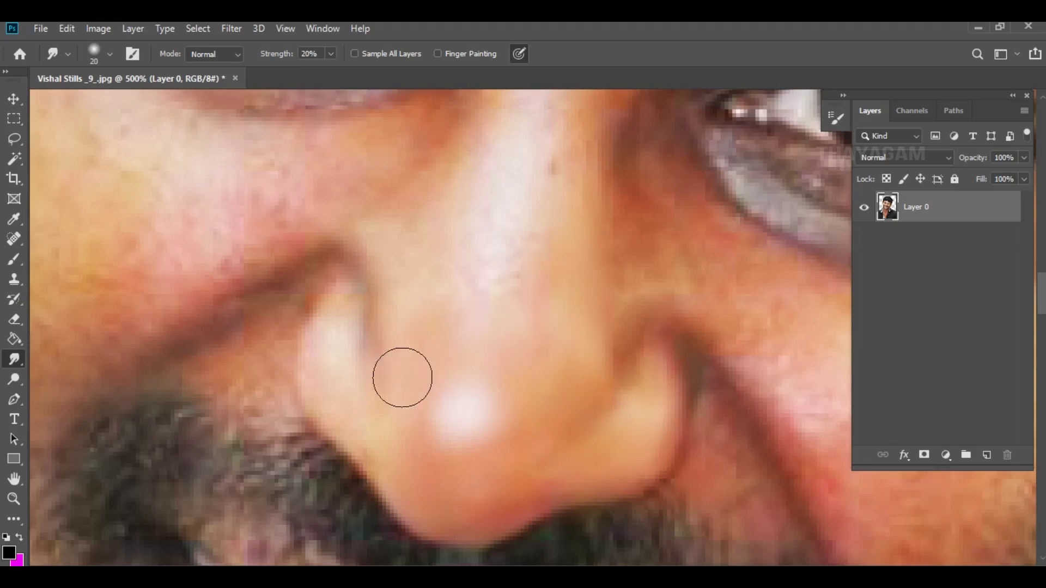
Step: Smudge the left nostril edge, the nose bridge and the nose-tip highlight
key("bracketleft")
left_click_drag(334, 304, 334, 362)
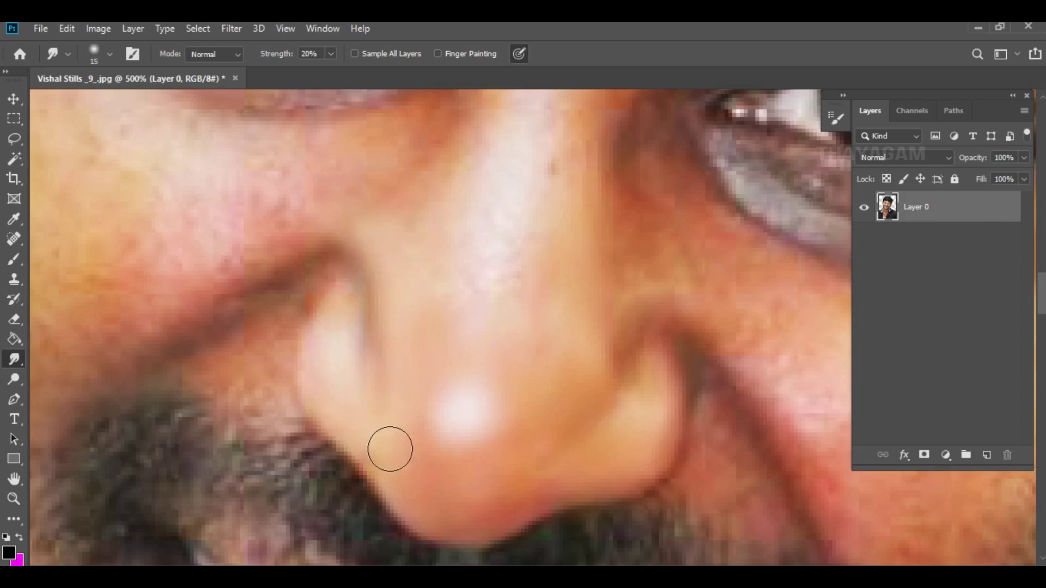
scroll(430, 433, "up", 3)
key("bracketright")
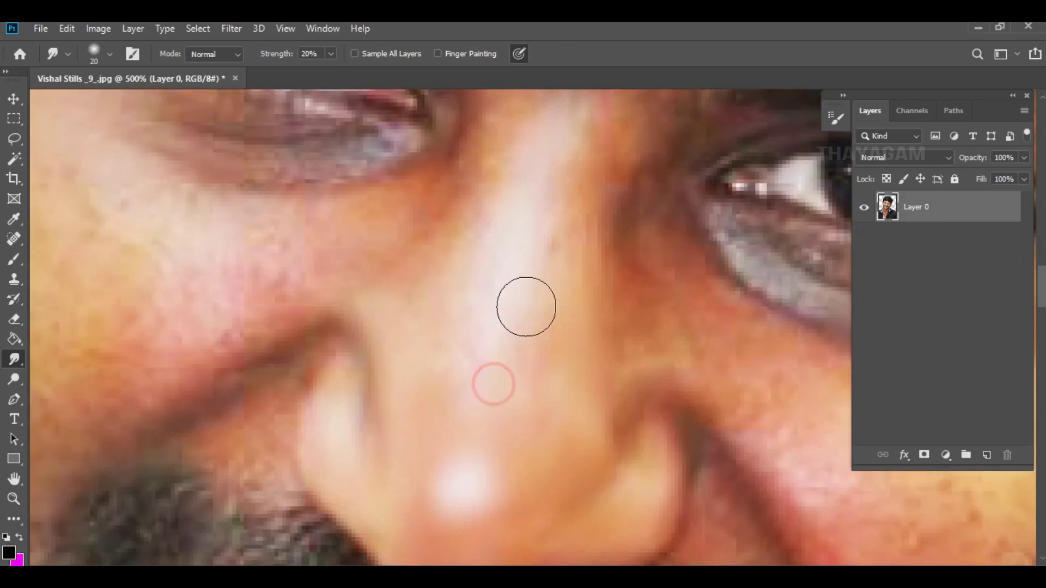
scroll(580, 314, "up", 2)
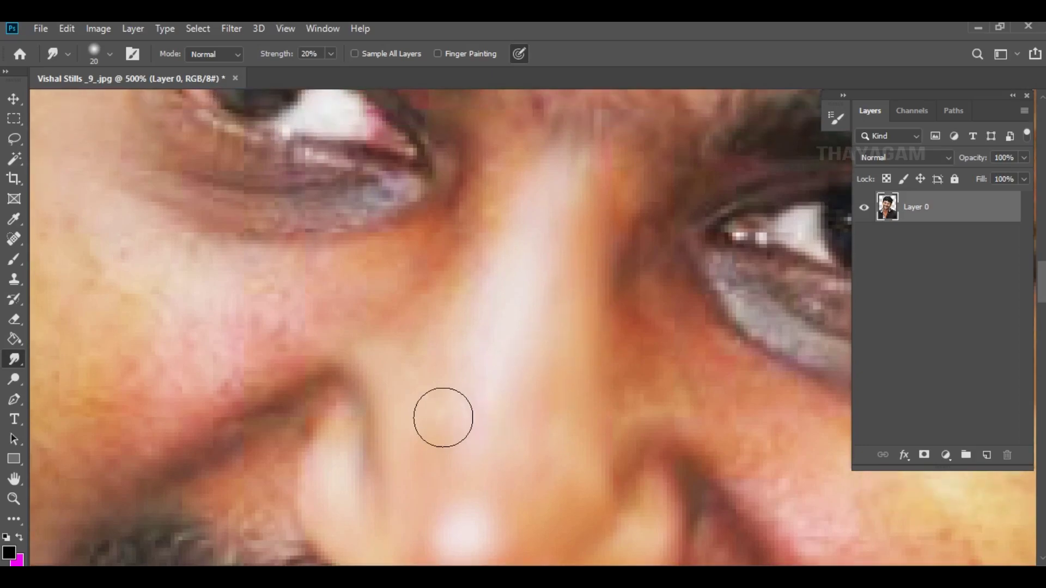
left_click(431, 424)
left_click_drag(431, 424, 524, 368)
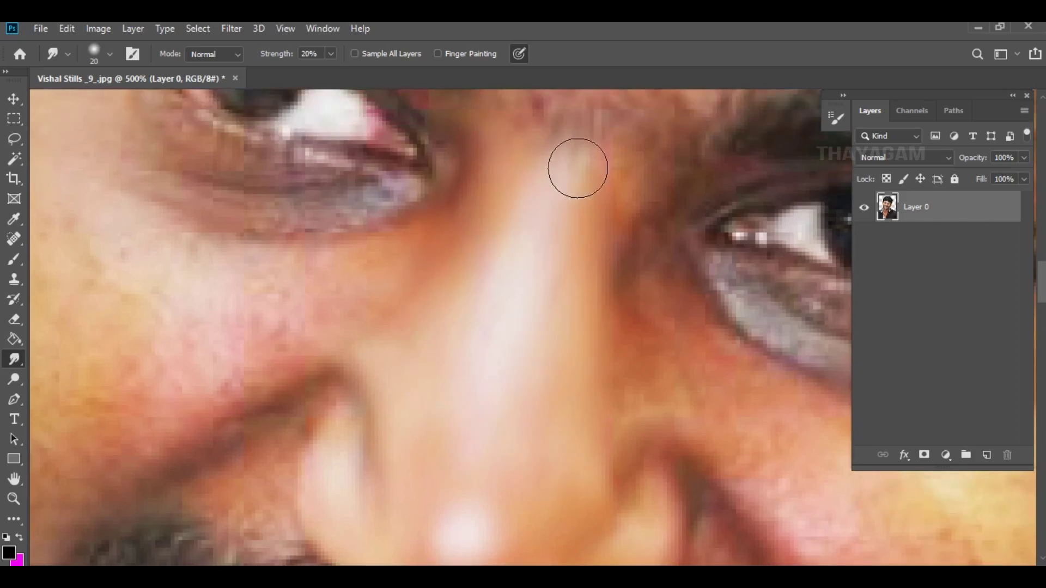
scroll(612, 315, "down", 2)
scroll(611, 314, "down", 5)
scroll(588, 355, "down", 1)
left_click_drag(489, 414, 516, 435)
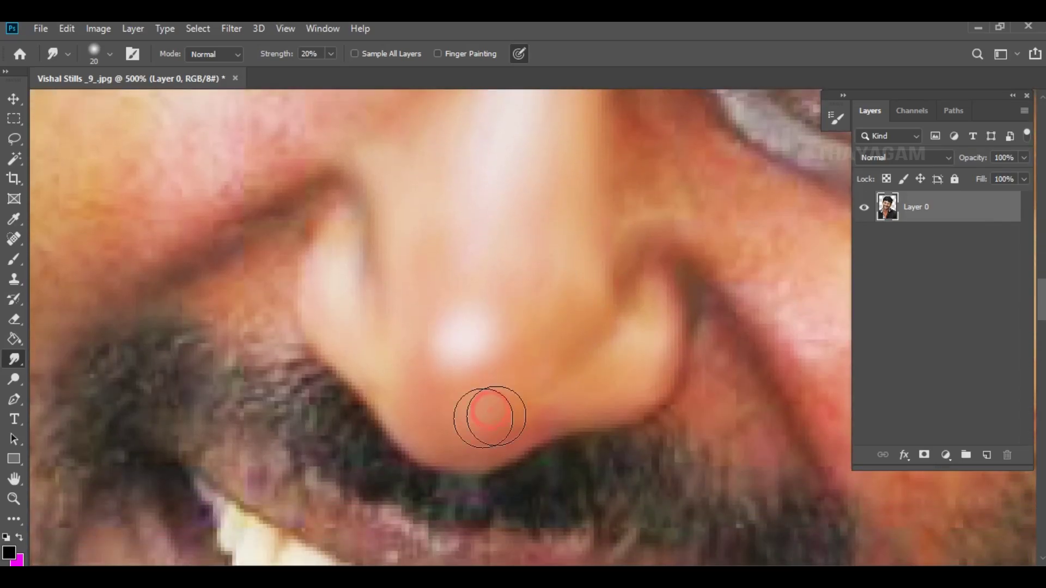
left_click_drag(427, 345, 449, 320)
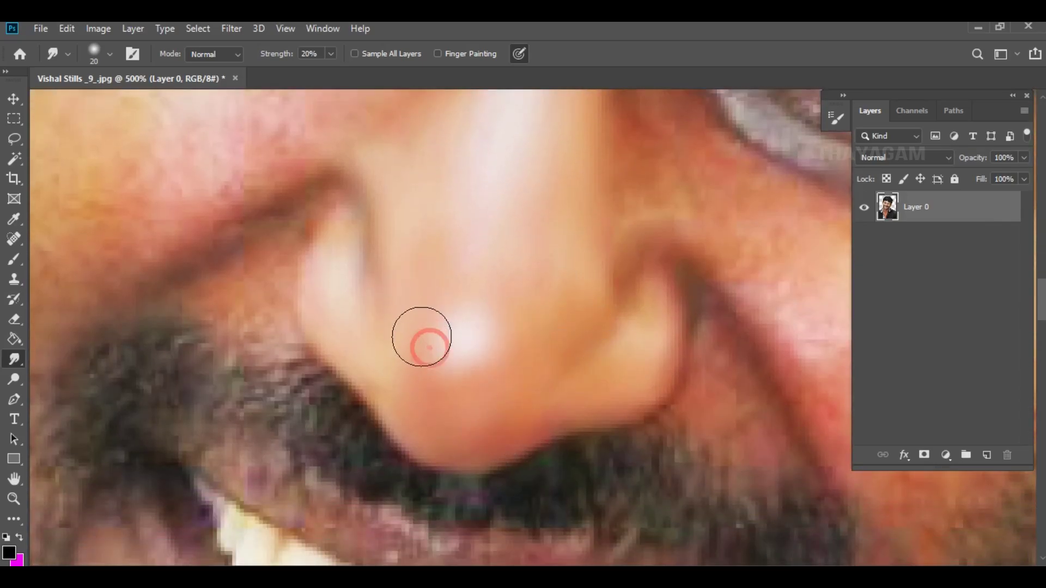
Step: Smudge the red crease beside the nose and the dark skin near the eye corner
scroll(676, 354, "right", 8)
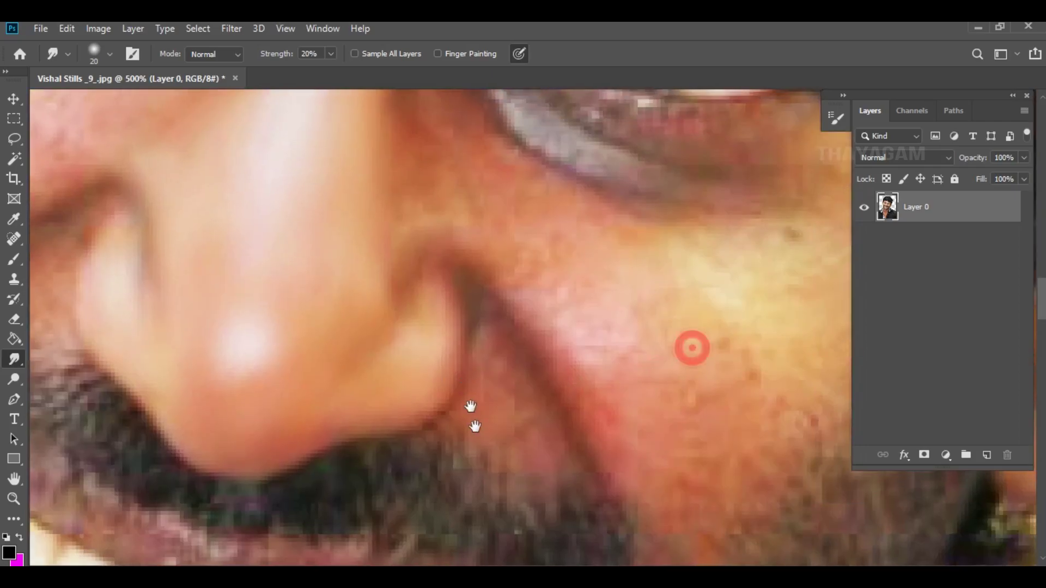
scroll(437, 327, "up", 4)
left_click_drag(416, 373, 463, 323)
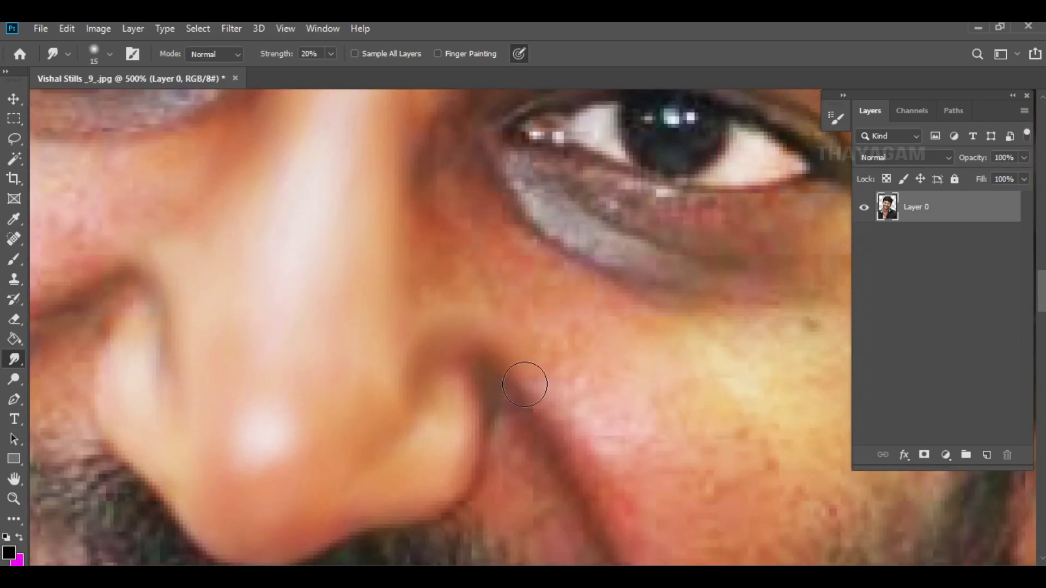
mouse_move(580, 473)
left_mouse_down()
mouse_move(640, 502)
mouse_move(619, 502)
mouse_move(572, 367)
mouse_move(545, 322)
mouse_move(420, 289)
mouse_move(489, 298)
mouse_move(551, 327)
mouse_move(484, 273)
mouse_move(509, 269)
mouse_move(458, 181)
left_mouse_up()
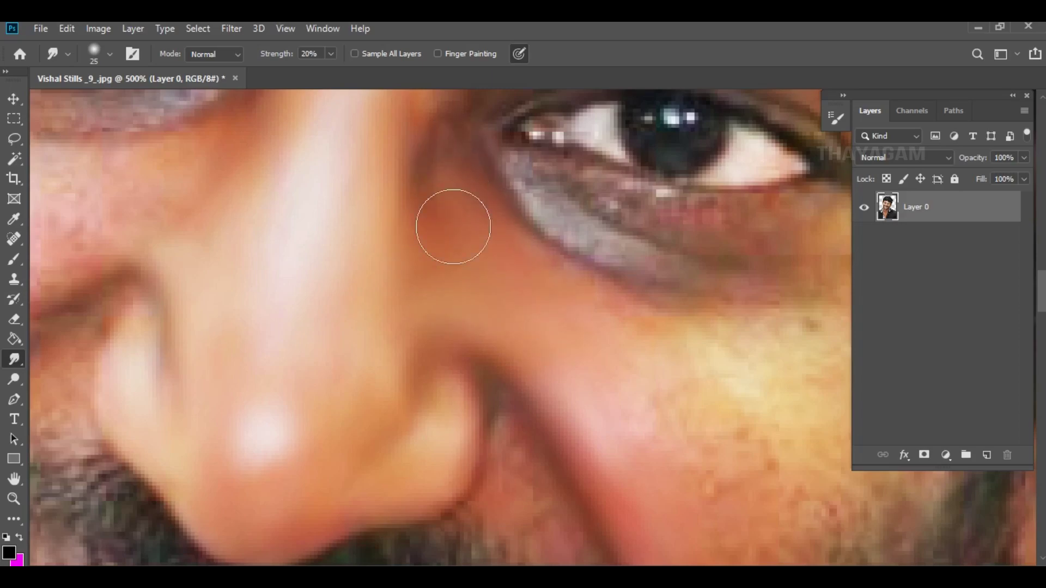
mouse_move(453, 227)
left_mouse_down()
mouse_move(440, 140)
mouse_move(434, 149)
mouse_move(358, 133)
mouse_move(379, 161)
left_mouse_up()
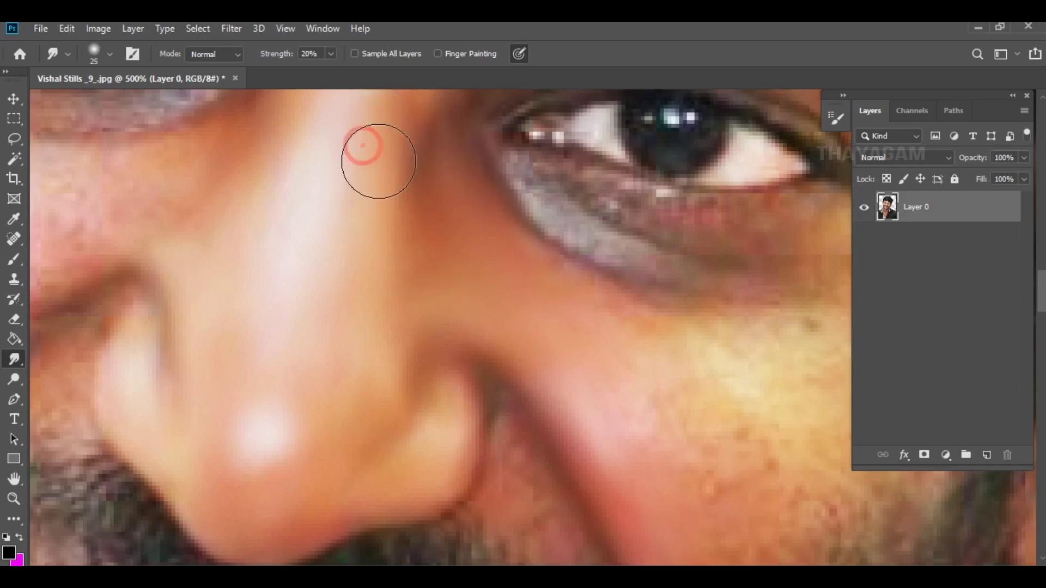
mouse_move(667, 420)
left_mouse_down()
mouse_move(514, 335)
mouse_move(465, 329)
mouse_move(435, 267)
mouse_move(516, 411)
mouse_move(631, 378)
mouse_move(562, 406)
mouse_move(750, 310)
mouse_move(742, 303)
mouse_move(567, 360)
mouse_move(509, 285)
mouse_move(457, 271)
mouse_move(486, 416)
mouse_move(479, 224)
mouse_move(521, 226)
mouse_move(364, 180)
left_mouse_up()
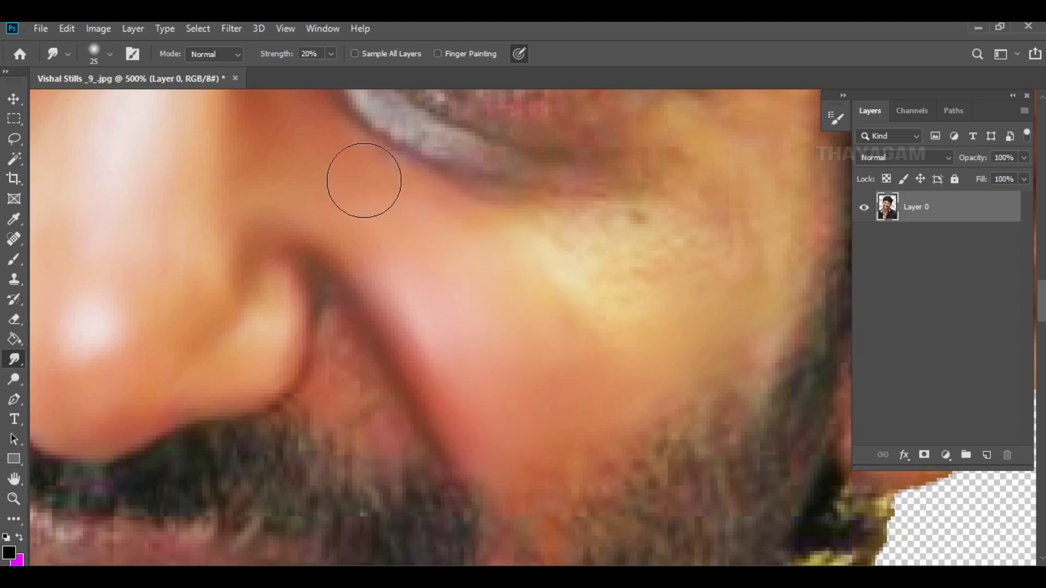
Step: At 30% strength, smudge the upper cheek, under-eye skin, inner corner and lower eyelid
scroll(693, 301, "up", 2)
left_click_drag(516, 287, 531, 293)
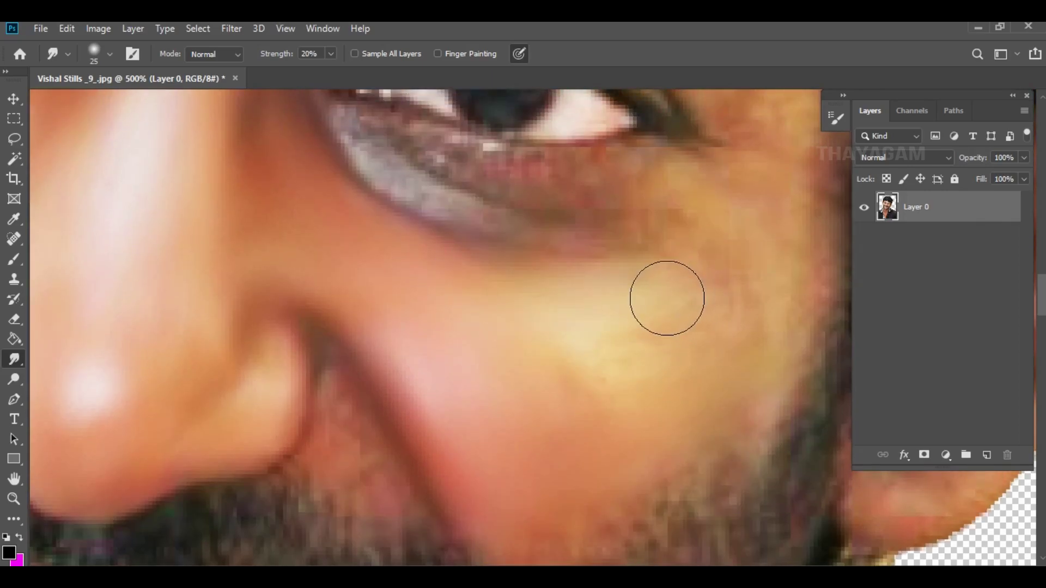
key("3")
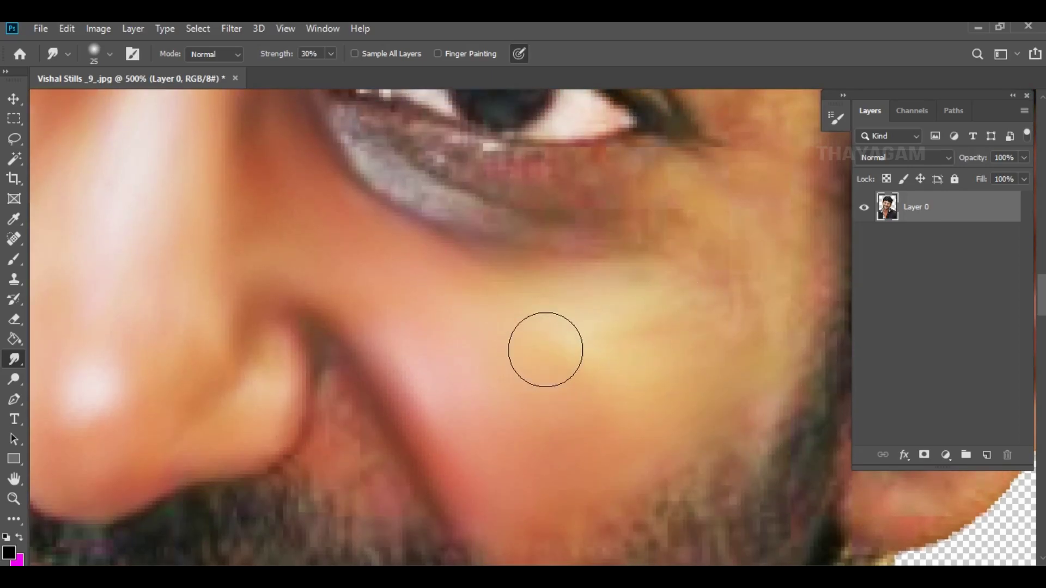
mouse_move(545, 350)
left_mouse_down()
mouse_move(614, 339)
mouse_move(741, 273)
mouse_move(777, 295)
mouse_move(777, 345)
left_mouse_up()
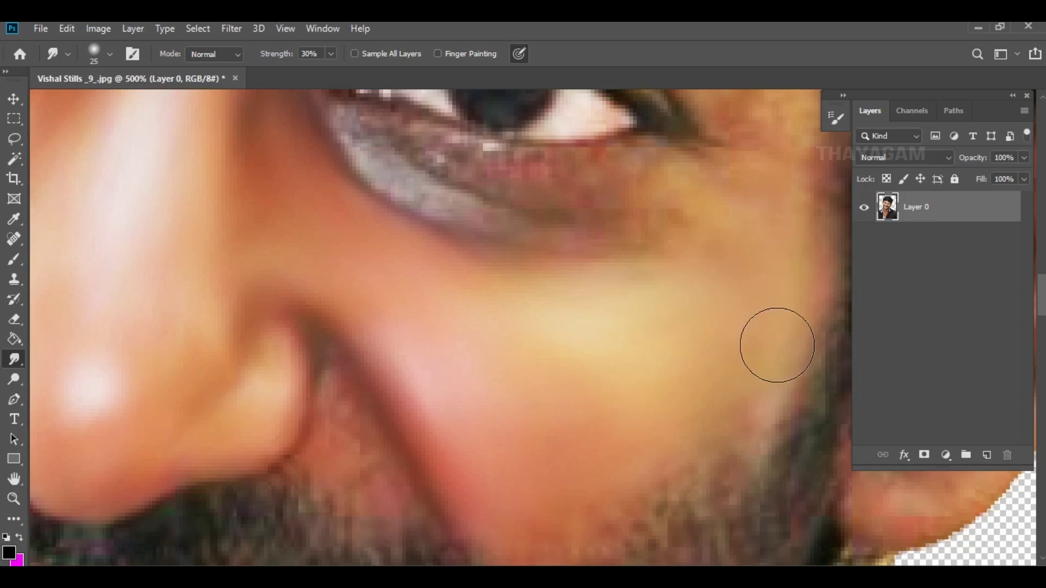
scroll(673, 406, "up", 2)
scroll(669, 403, "up", 2)
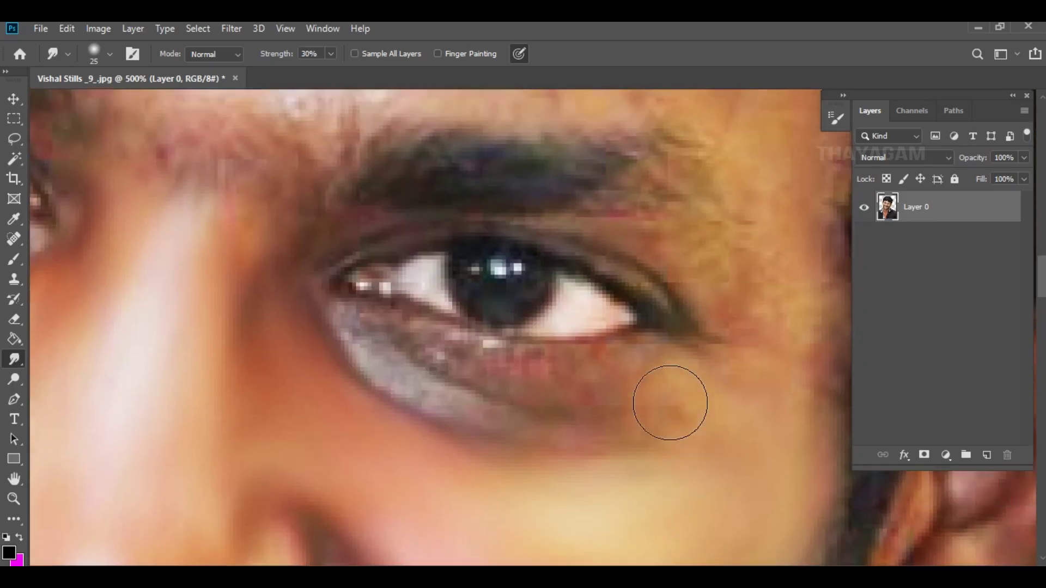
scroll(671, 404, "up", 1)
key("bracketleft")
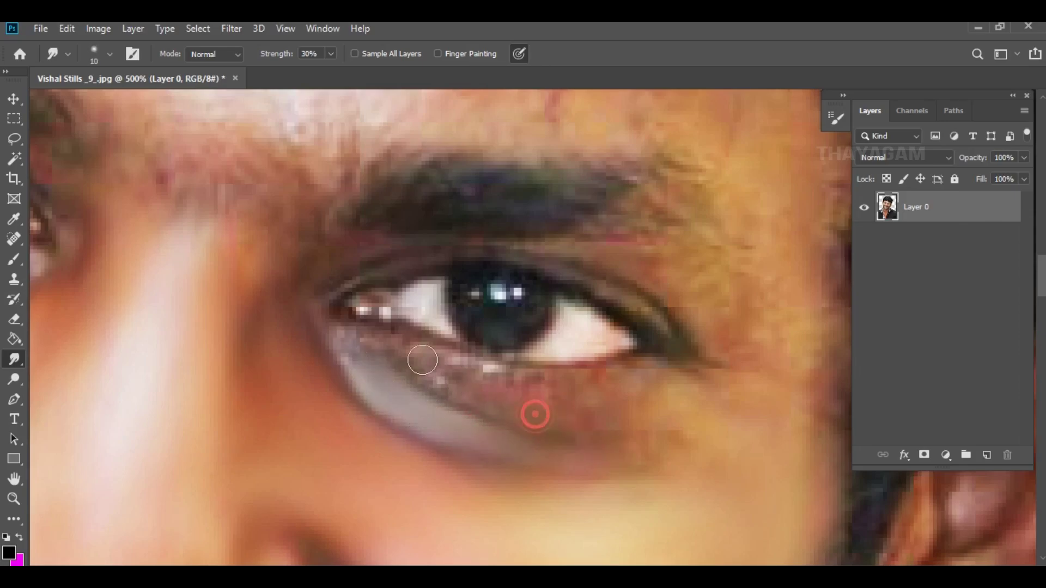
left_click_drag(416, 357, 417, 367)
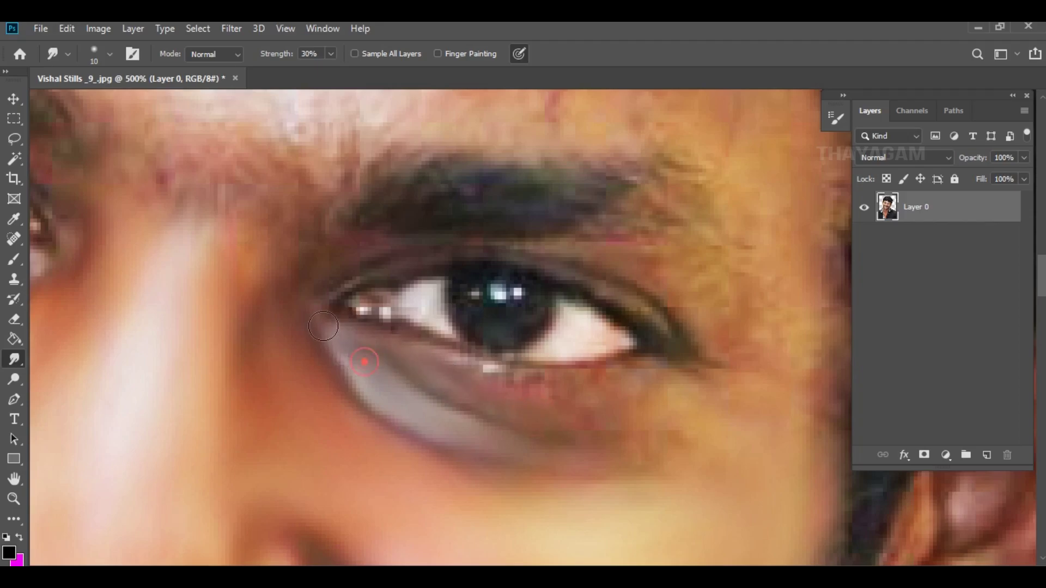
left_click_drag(452, 375, 485, 378)
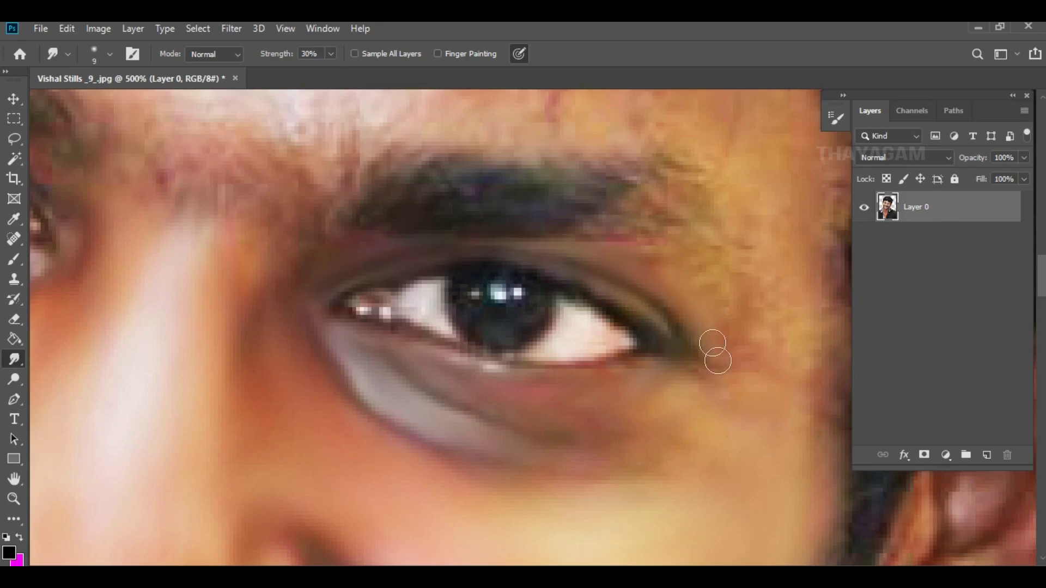
Step: Pan to the other eye and smudge the nose crease, under-eye and cheek with brush 20–25
left_click_drag(412, 352, 404, 327)
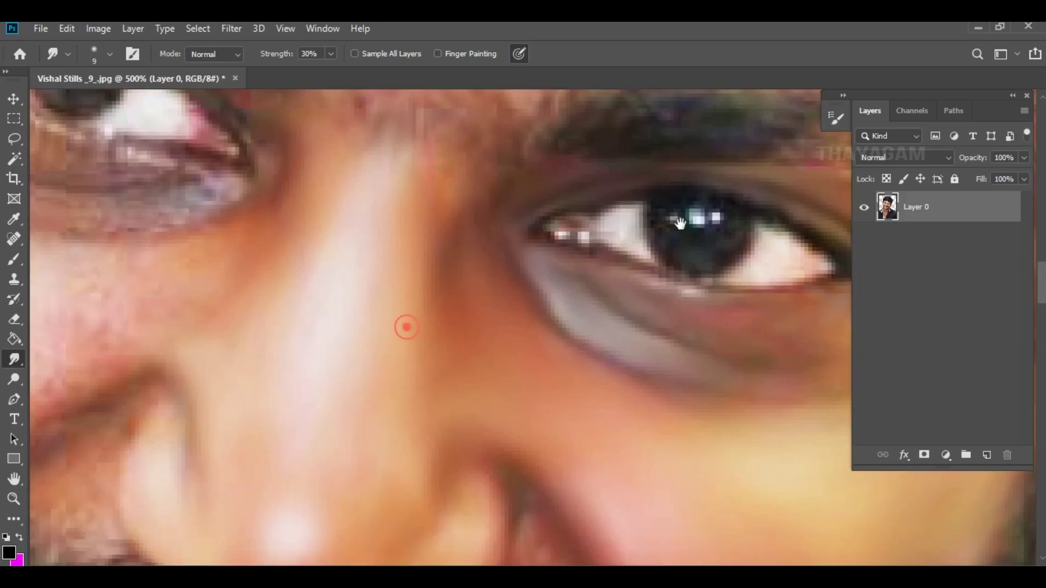
scroll(440, 427, "down", 2)
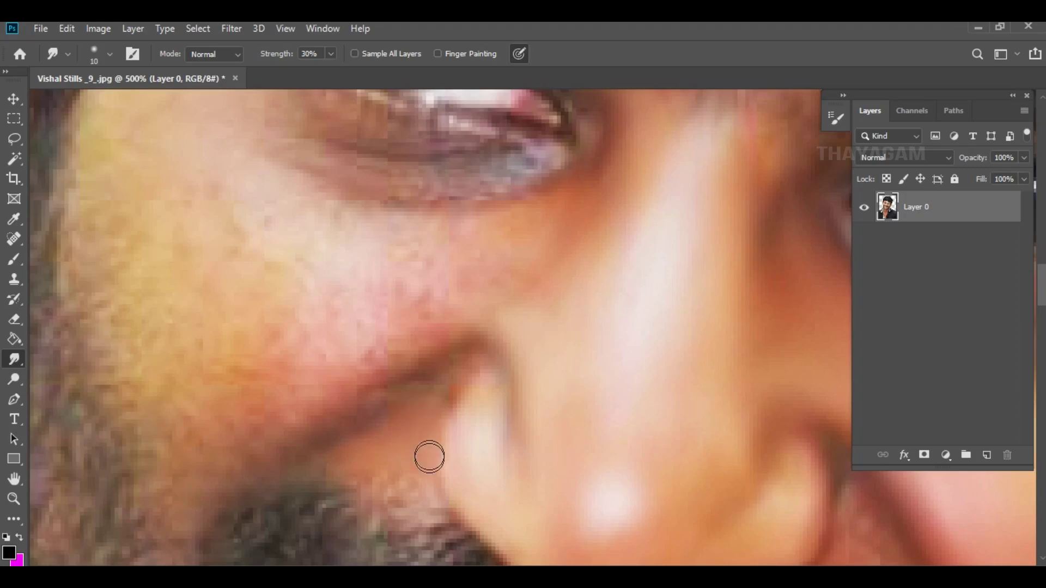
left_click_drag(813, 475, 658, 382)
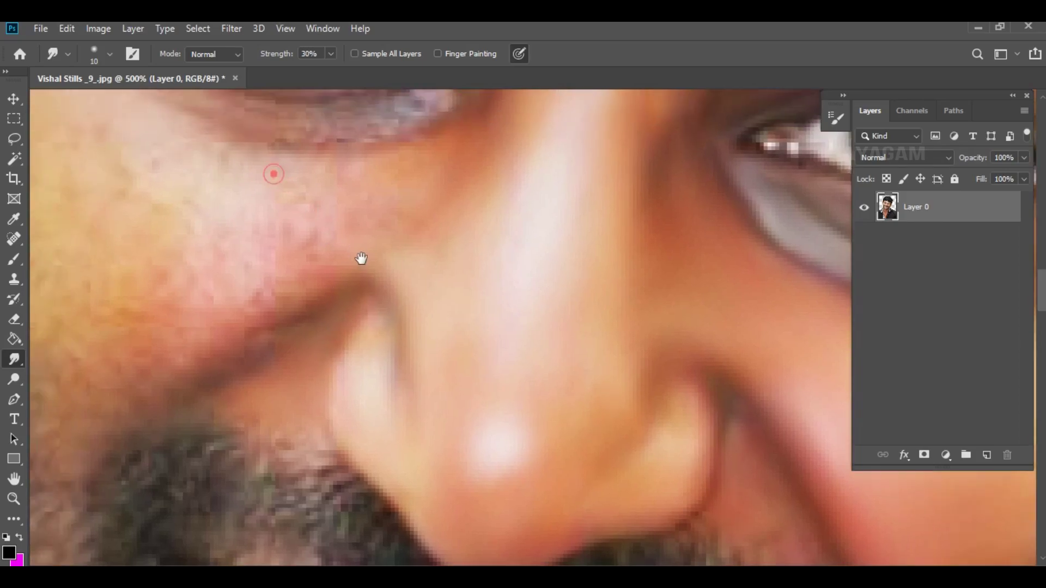
left_click_drag(360, 256, 447, 303)
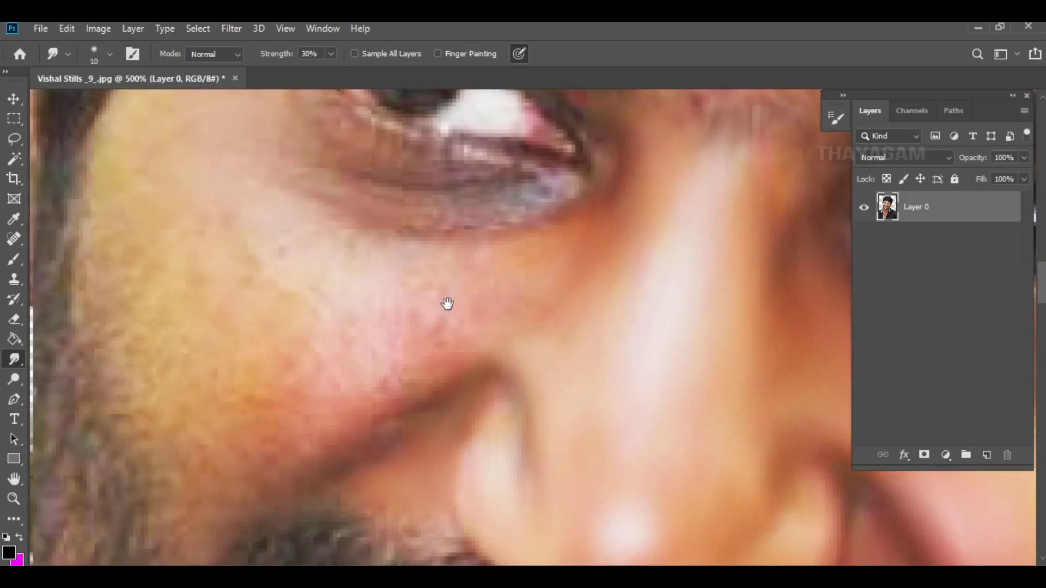
key("bracketright")
left_click_drag(443, 350, 507, 315)
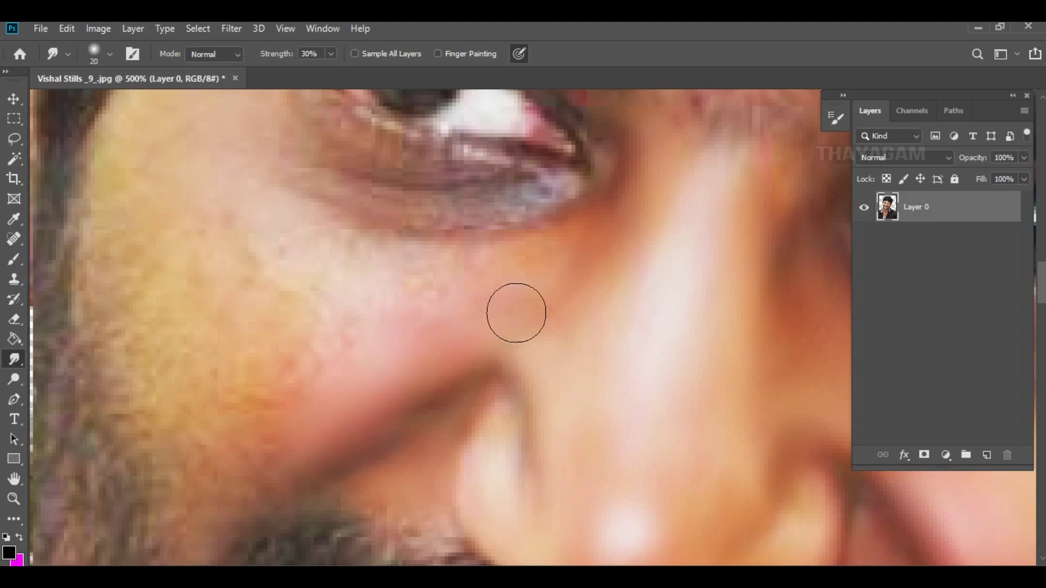
left_click_drag(592, 256, 350, 248)
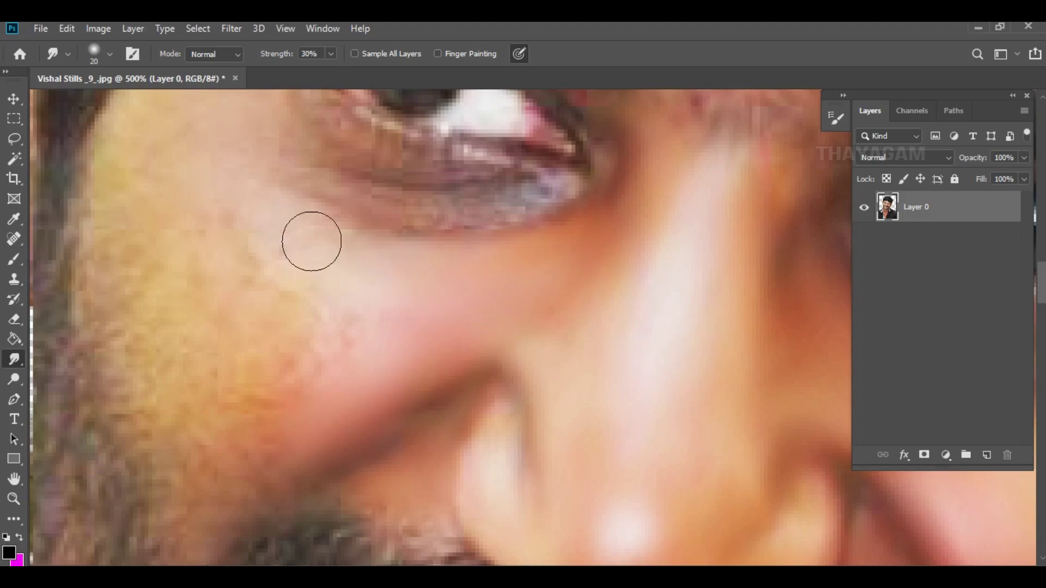
key("bracketright")
mouse_move(360, 324)
left_mouse_down()
mouse_move(238, 471)
mouse_move(273, 390)
mouse_move(184, 384)
mouse_move(267, 306)
mouse_move(222, 192)
mouse_move(189, 234)
mouse_move(136, 201)
mouse_move(187, 351)
mouse_move(203, 474)
left_mouse_up()
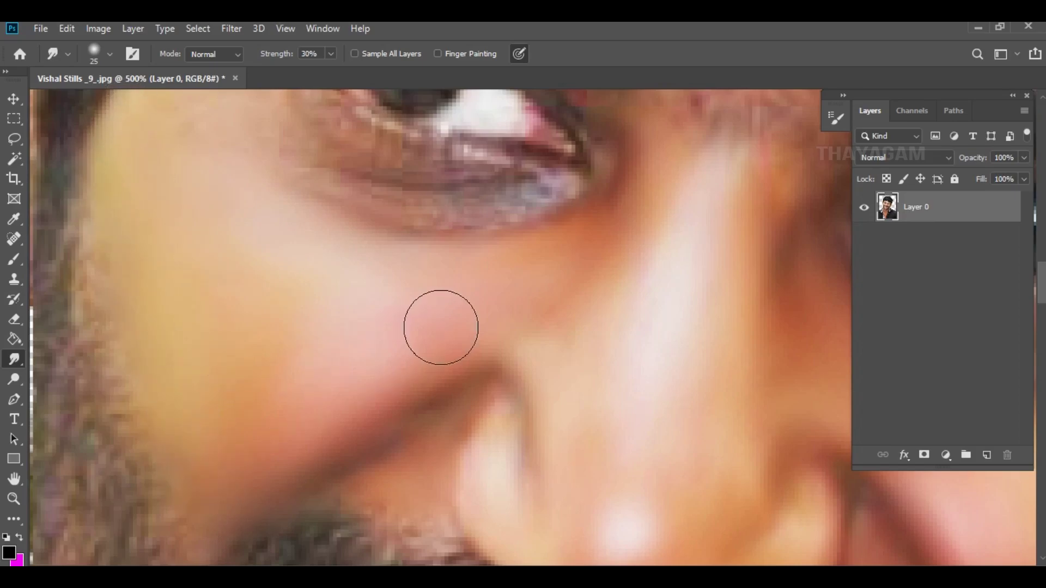
Step: With a smaller brush, smooth the bluish under-eye patch, side cheek and reddish lower lid line
scroll(425, 435, "up", 2)
scroll(426, 435, "up", 3)
key("bracketleft")
mouse_move(513, 334)
left_mouse_down()
mouse_move(362, 332)
mouse_move(446, 348)
left_mouse_up()
mouse_move(353, 341)
left_mouse_down()
mouse_move(571, 314)
mouse_move(369, 292)
mouse_move(456, 306)
mouse_move(359, 221)
mouse_move(488, 309)
mouse_move(346, 268)
mouse_move(338, 280)
mouse_move(281, 279)
left_mouse_up()
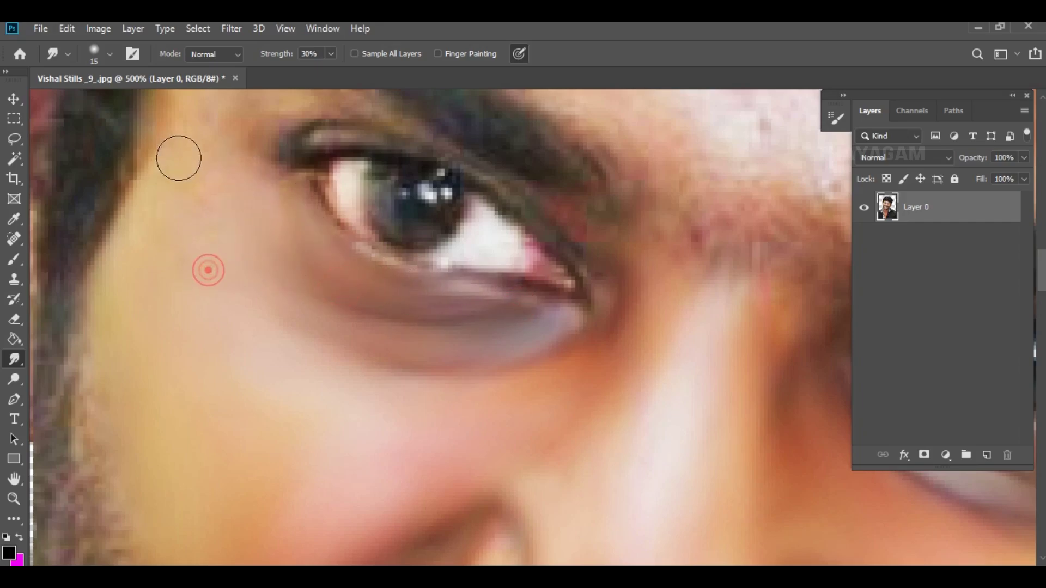
left_click_drag(180, 159, 207, 196)
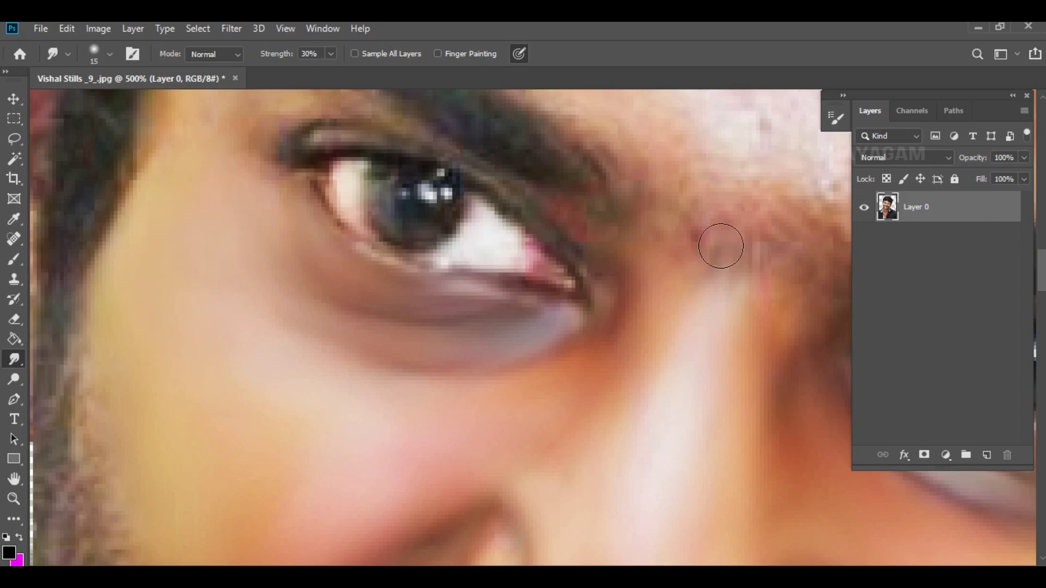
scroll(653, 267, "down", 3)
scroll(582, 340, "up", 3)
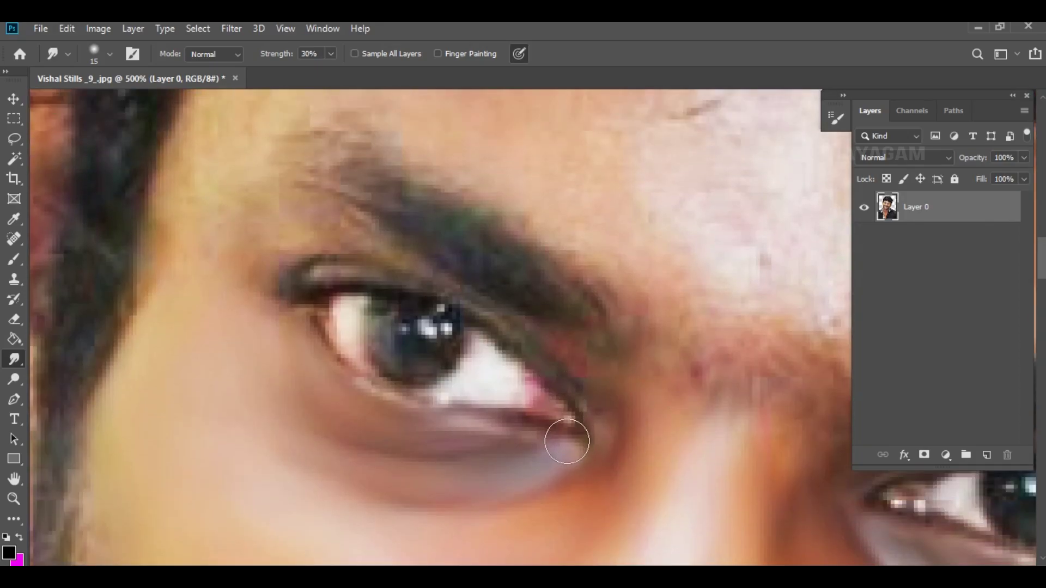
left_click_drag(514, 421, 575, 434)
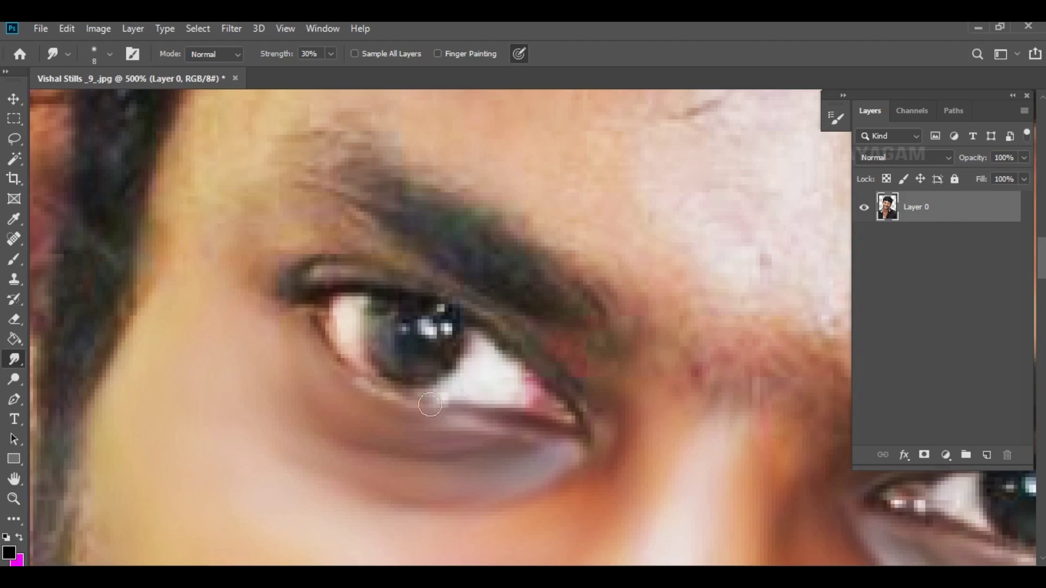
scroll(573, 374, "up", 2)
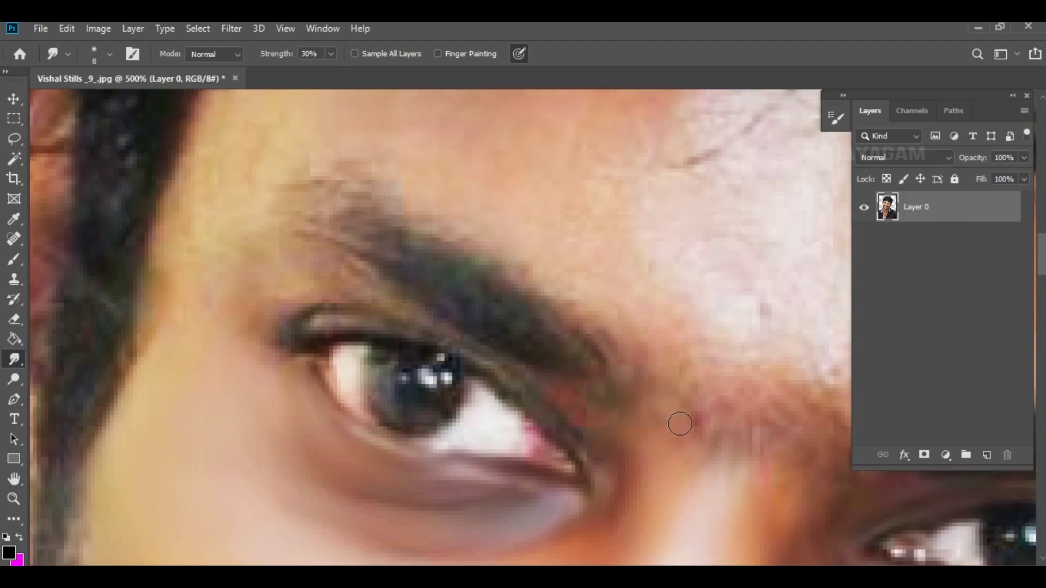
scroll(653, 327, "down", 5)
scroll(612, 273, "down", 5)
scroll(630, 305, "down", 5)
scroll(599, 409, "down", 2)
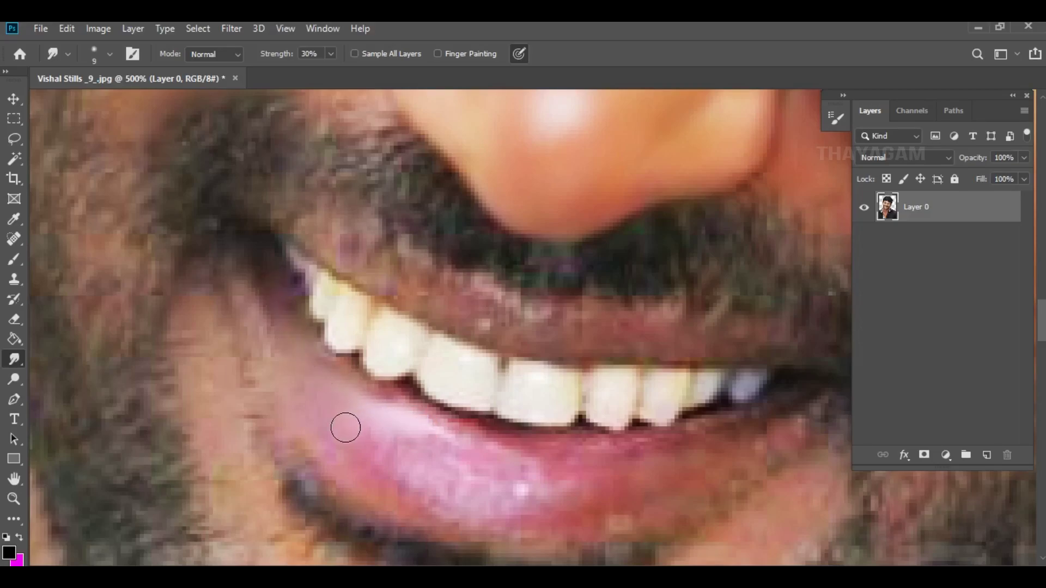
Step: Smudge the mouth corner, the lower-lip highlight and the upper lip smooth
left_click_drag(345, 427, 322, 378)
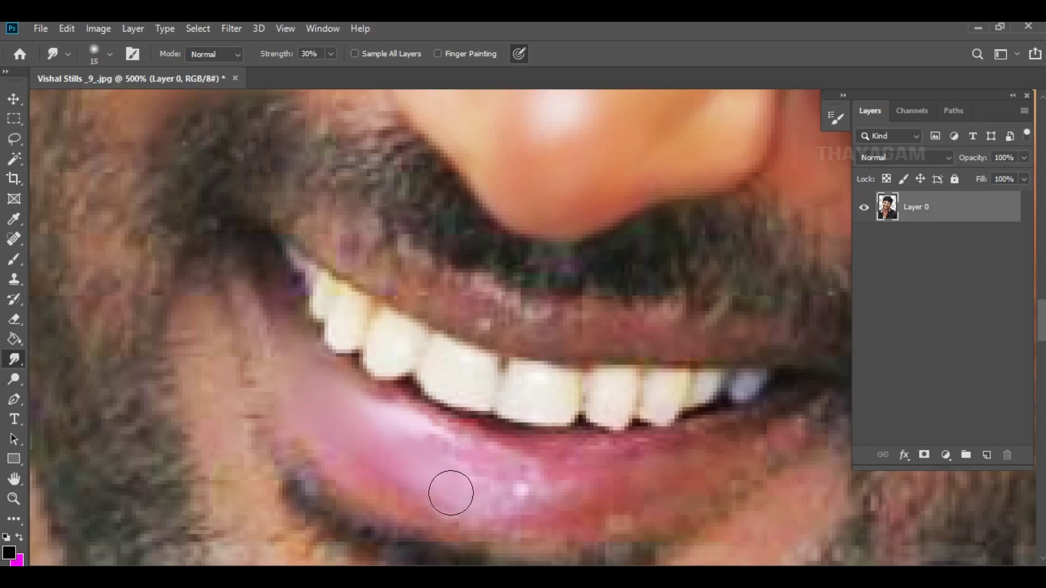
mouse_move(423, 490)
left_mouse_down()
mouse_move(537, 495)
mouse_move(632, 480)
mouse_move(425, 436)
mouse_move(605, 455)
mouse_move(758, 439)
left_mouse_up()
left_click_drag(513, 338, 309, 241)
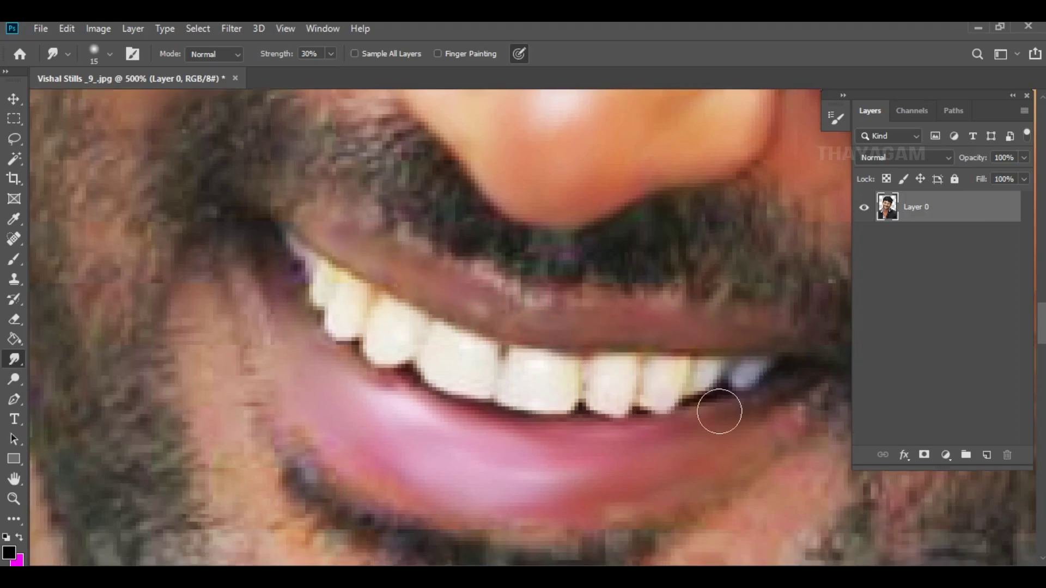
scroll(718, 415, "down", 5)
Step: Smooth the chin skin and blend the beard edge beside the lip corner
key("bracketright")
mouse_move(778, 393)
left_mouse_down()
mouse_move(752, 392)
mouse_move(688, 425)
mouse_move(704, 454)
mouse_move(668, 486)
mouse_move(684, 476)
mouse_move(553, 518)
left_mouse_up()
key("bracketleft")
scroll(397, 337, "down", 3)
mouse_move(240, 118)
left_mouse_down()
mouse_move(227, 187)
mouse_move(210, 194)
mouse_move(234, 264)
mouse_move(315, 393)
mouse_move(434, 447)
mouse_move(414, 439)
mouse_move(588, 462)
mouse_move(523, 474)
left_mouse_up()
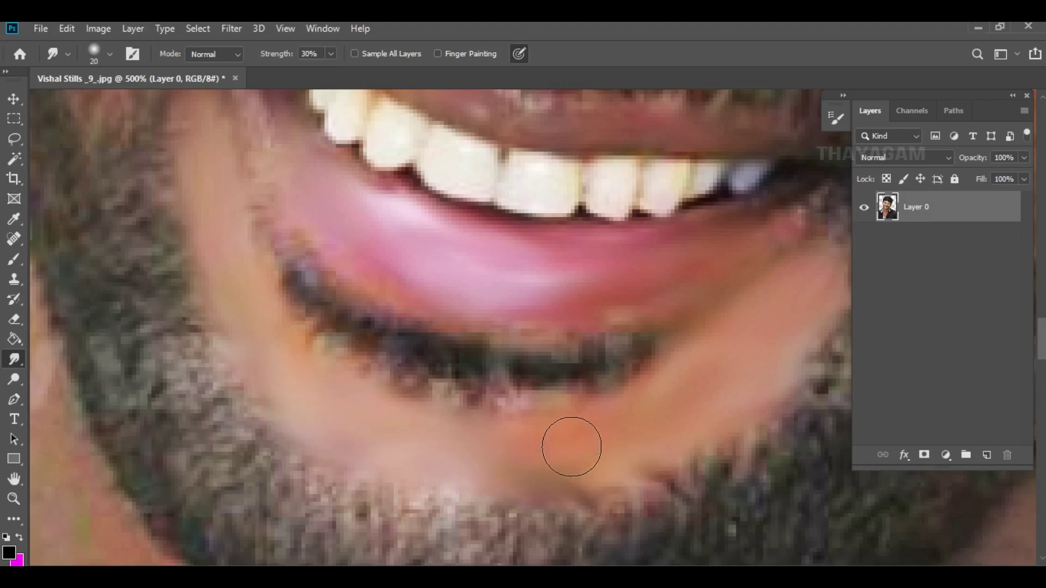
scroll(572, 444, "up", 8)
scroll(570, 440, "down", 2)
Step: Smudge the upper-left forehead skin and soften the bright patch on the forehead
scroll(569, 439, "down", 2)
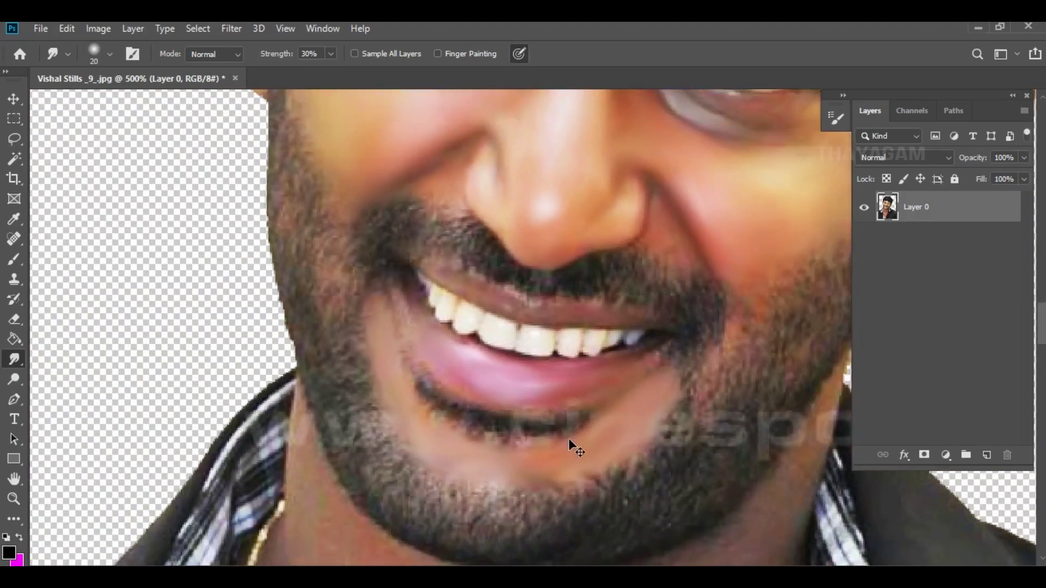
scroll(568, 438, "down", 2)
scroll(569, 439, "down", 1)
scroll(569, 439, "up", 2)
scroll(612, 393, "up", 4)
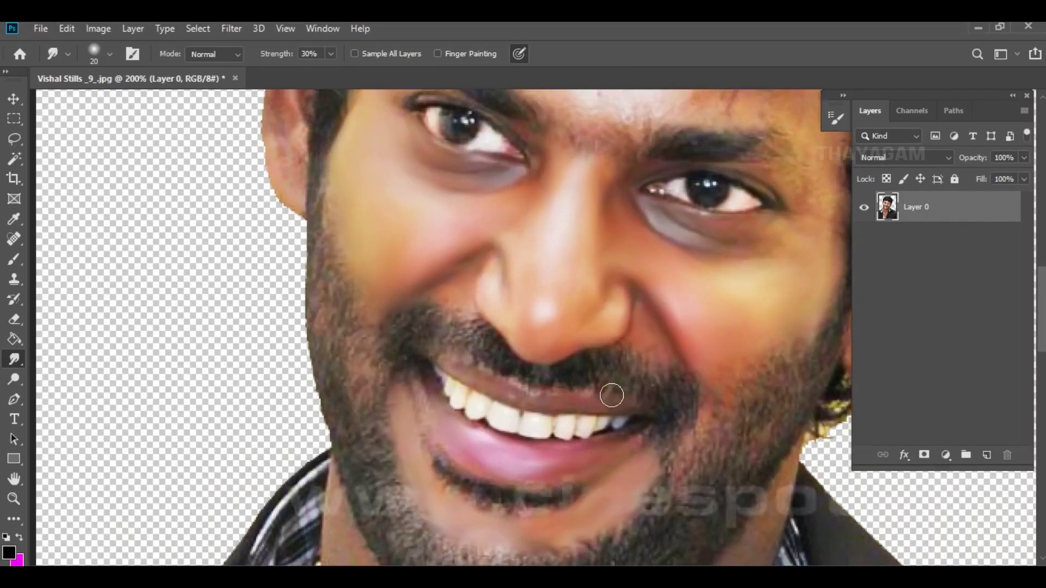
scroll(612, 397, "up", 3)
scroll(651, 379, "up", 2)
scroll(652, 380, "up", 5)
scroll(654, 369, "up", 1)
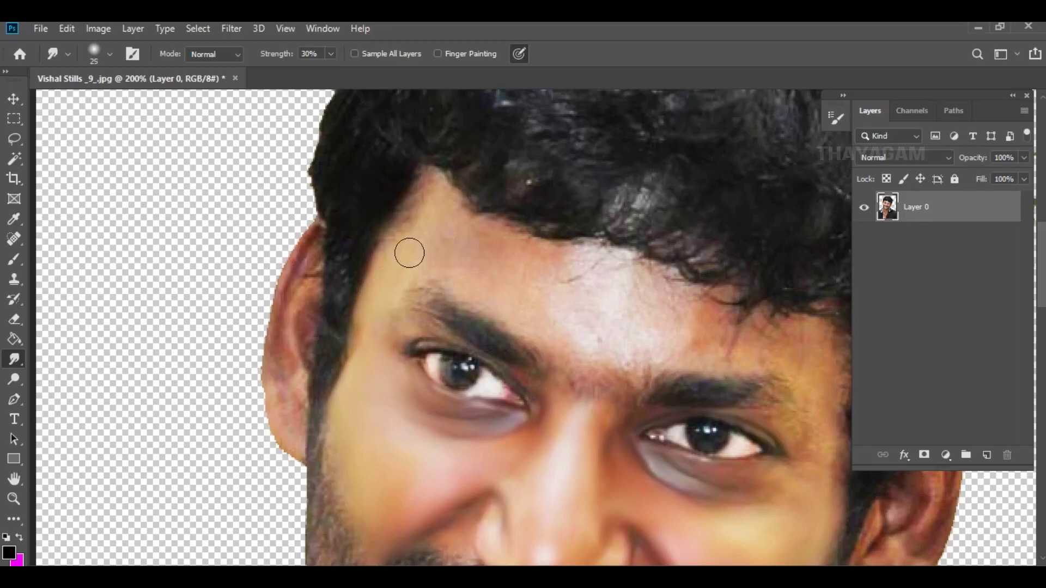
left_click_drag(418, 241, 417, 256)
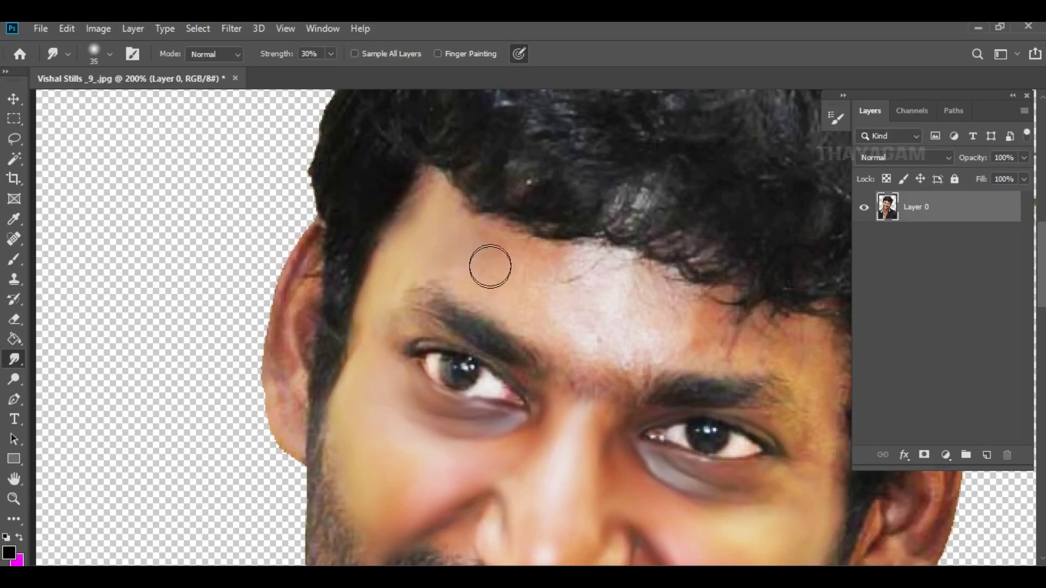
mouse_move(537, 305)
left_mouse_down()
mouse_move(579, 303)
mouse_move(572, 316)
mouse_move(572, 286)
mouse_move(642, 279)
left_mouse_up()
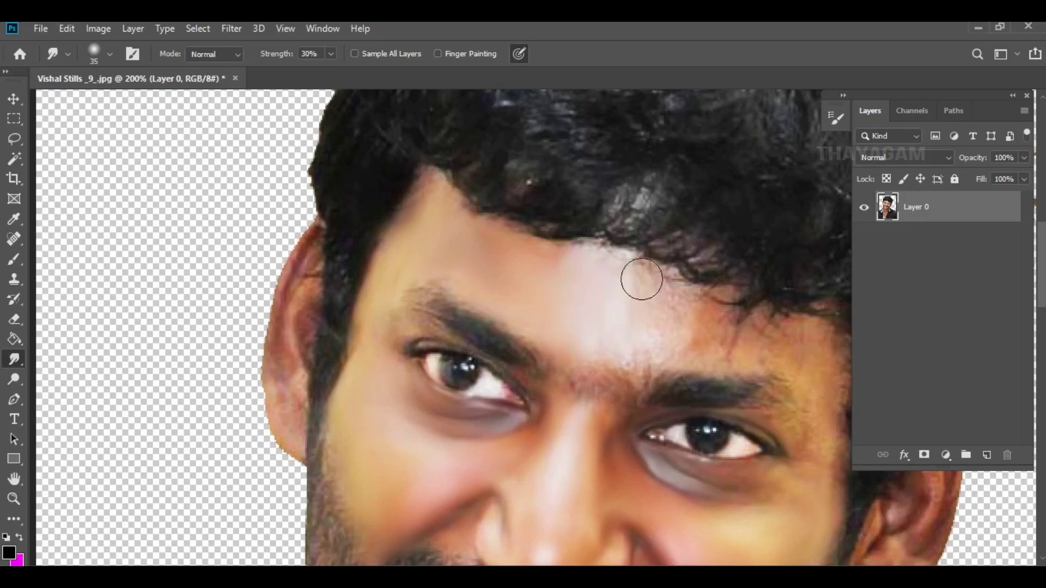
Step: Blend the upper forehead into the hairline and smooth the right forehead and brow
left_click_drag(686, 312, 665, 317)
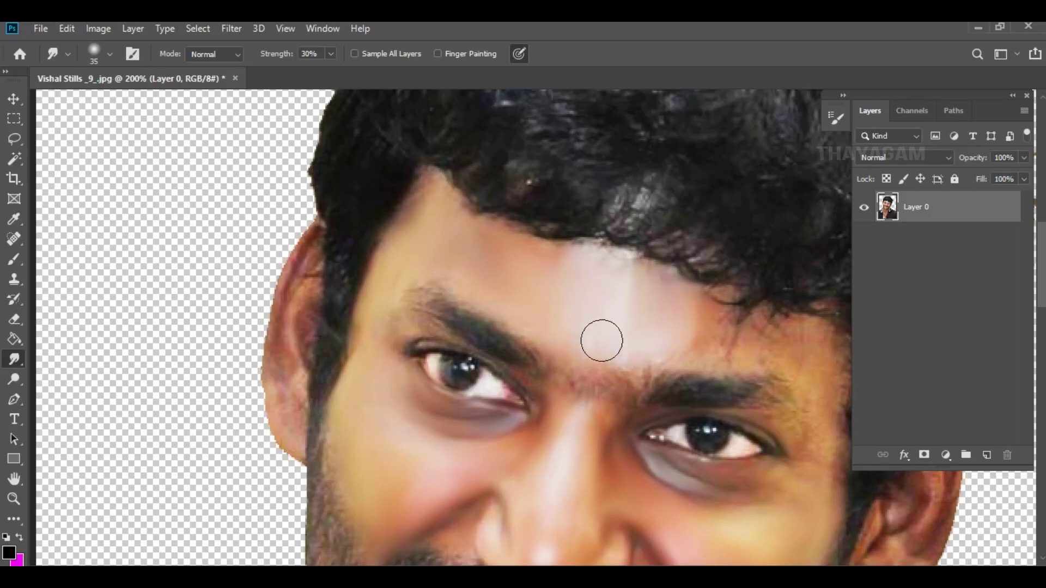
mouse_move(719, 344)
left_mouse_down()
mouse_move(717, 334)
mouse_move(778, 327)
mouse_move(795, 375)
left_mouse_up()
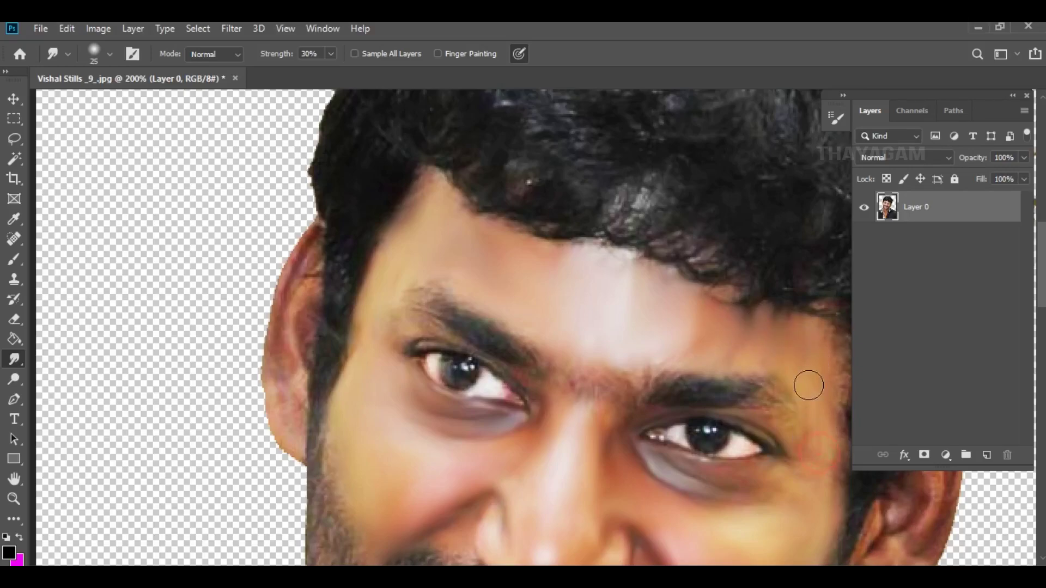
scroll(787, 496, "down", 3)
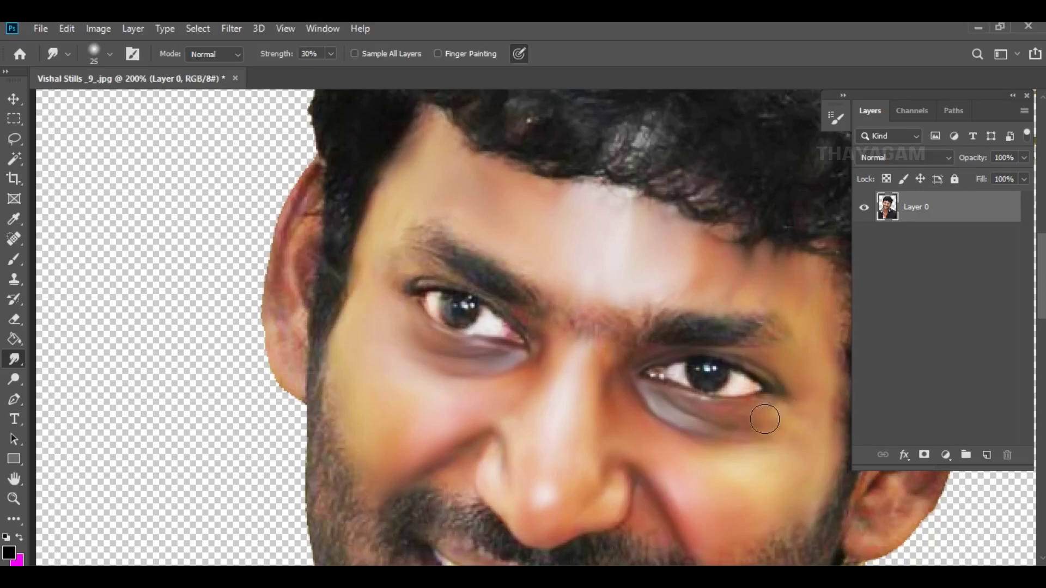
scroll(766, 420, "down", 3)
scroll(759, 404, "down", 2)
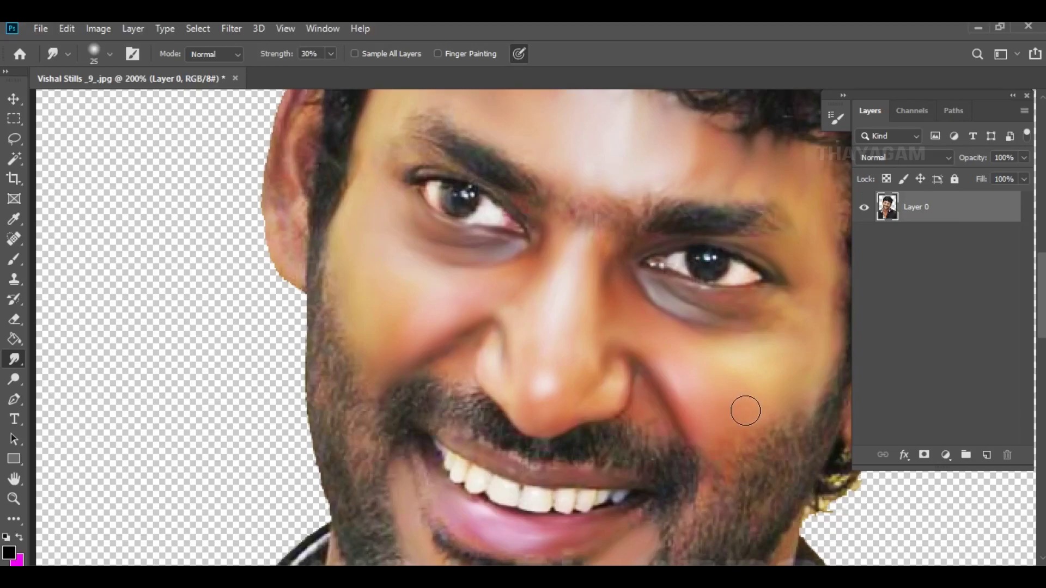
scroll(745, 411, "down", 3)
scroll(742, 427, "down", 6)
scroll(733, 423, "down", 4)
Step: Enlarge the smudge brush slightly and smudge away the chest's dark spot and lower chest skin
scroll(652, 416, "down", 5)
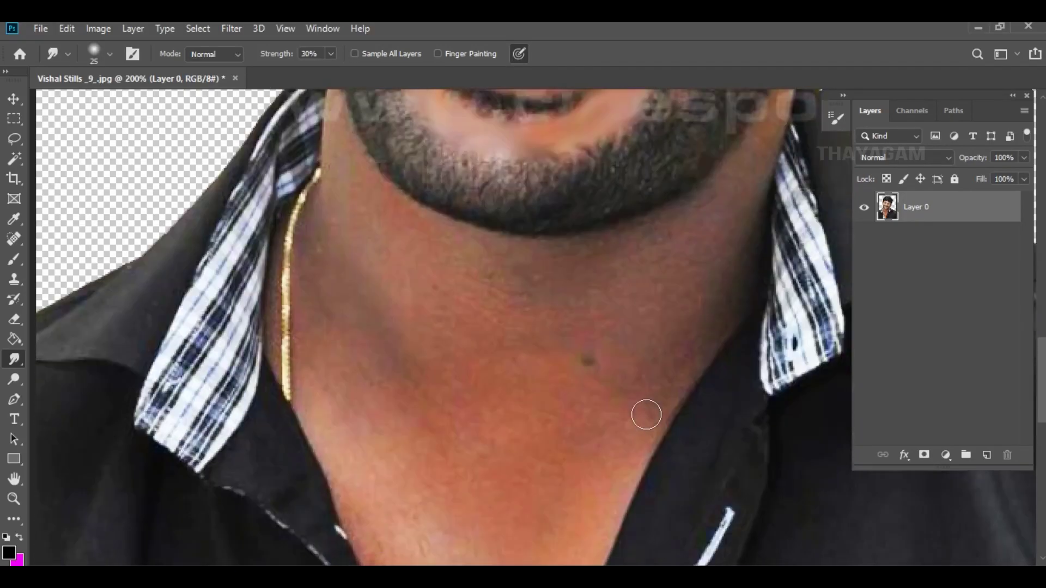
scroll(646, 416, "down", 5)
scroll(472, 441, "down", 4)
scroll(476, 436, "down", 8)
scroll(476, 420, "down", 3)
key("bracketright")
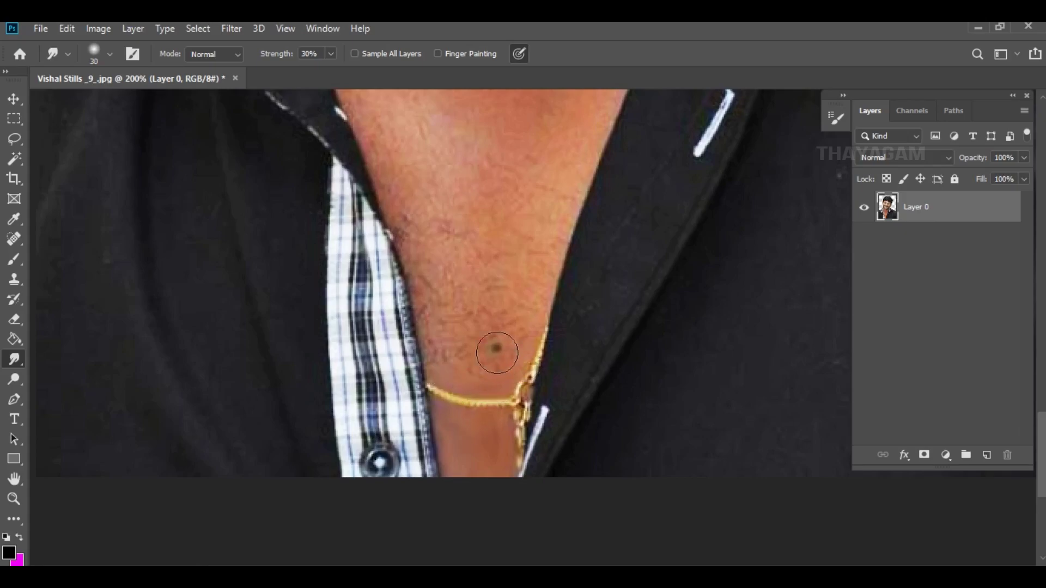
left_click_drag(497, 353, 501, 338)
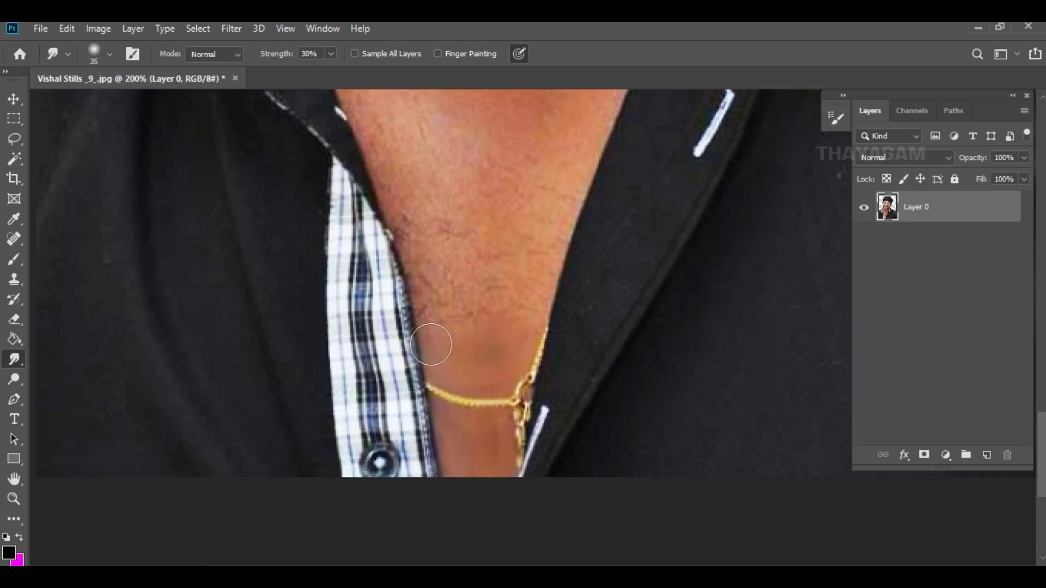
scroll(509, 339, "up", 3)
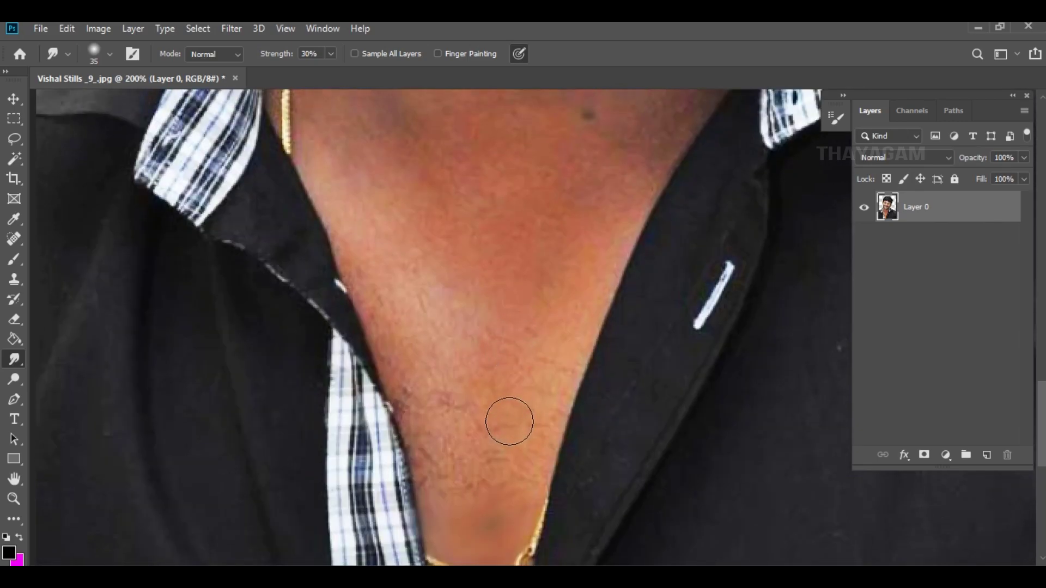
left_click_drag(486, 479, 528, 451)
Step: With a larger brush, smooth the middle, left edge and centre of the neck
key("bracketright")
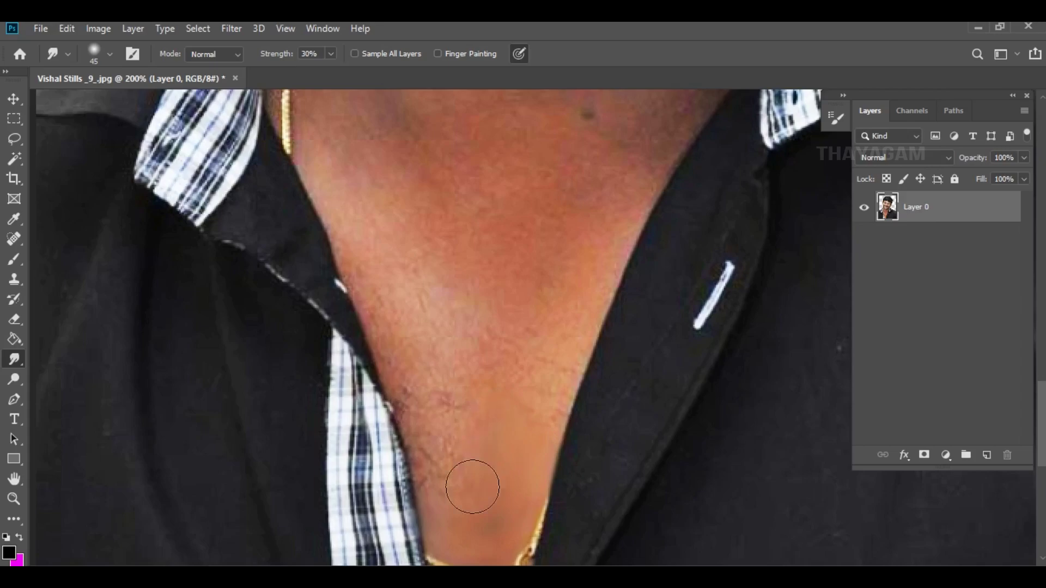
scroll(486, 443, "up", 1)
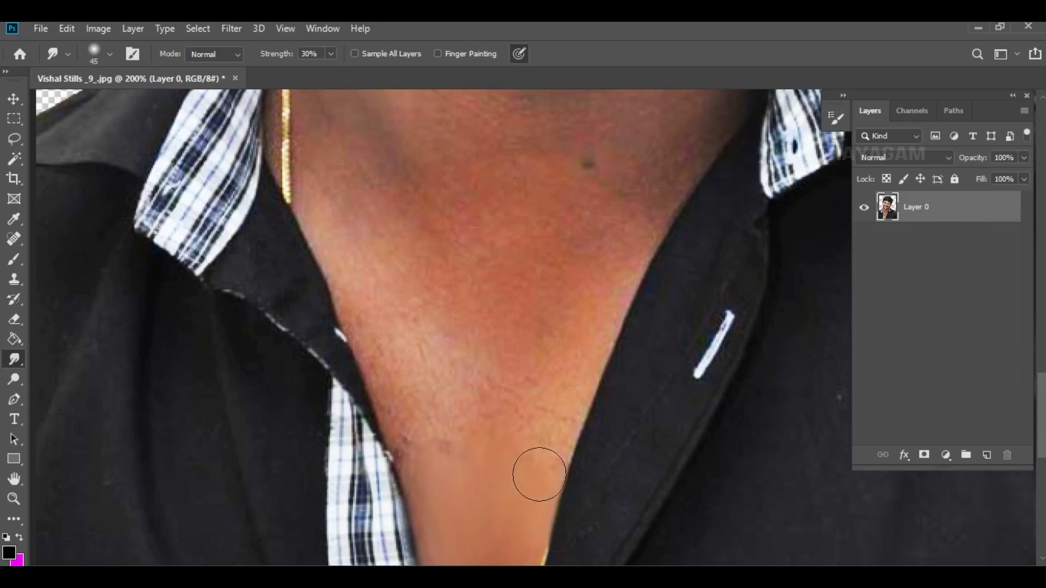
left_click_drag(540, 475, 549, 393)
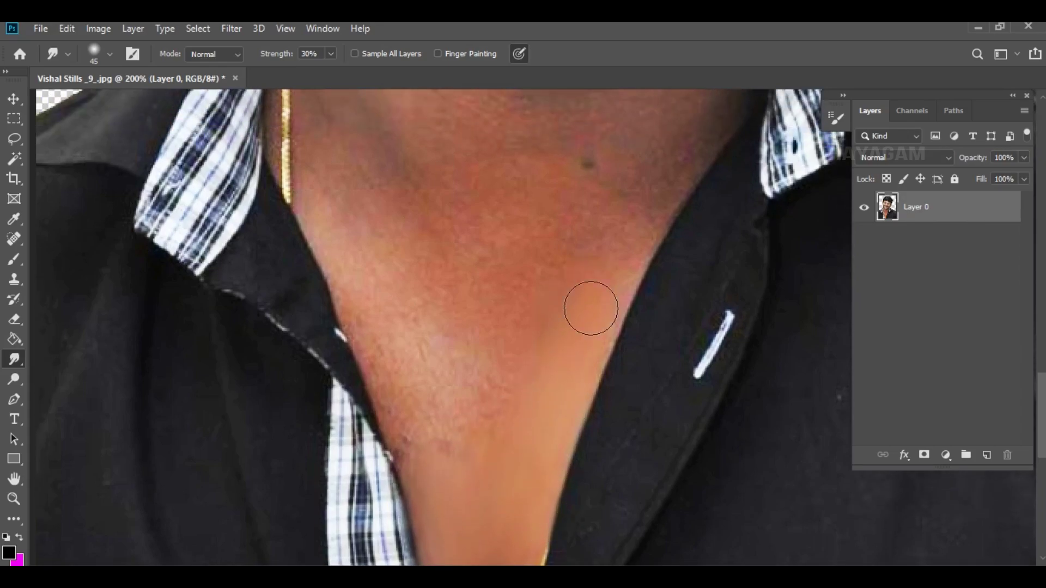
left_click_drag(467, 421, 393, 334)
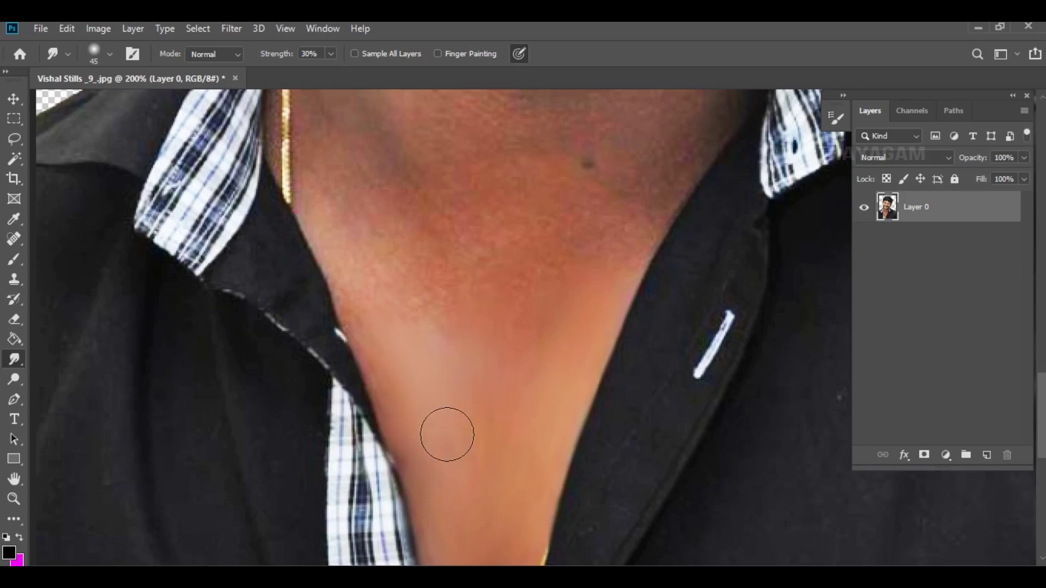
left_click_drag(513, 397, 561, 355)
scroll(491, 450, "up", 1)
scroll(436, 453, "up", 2)
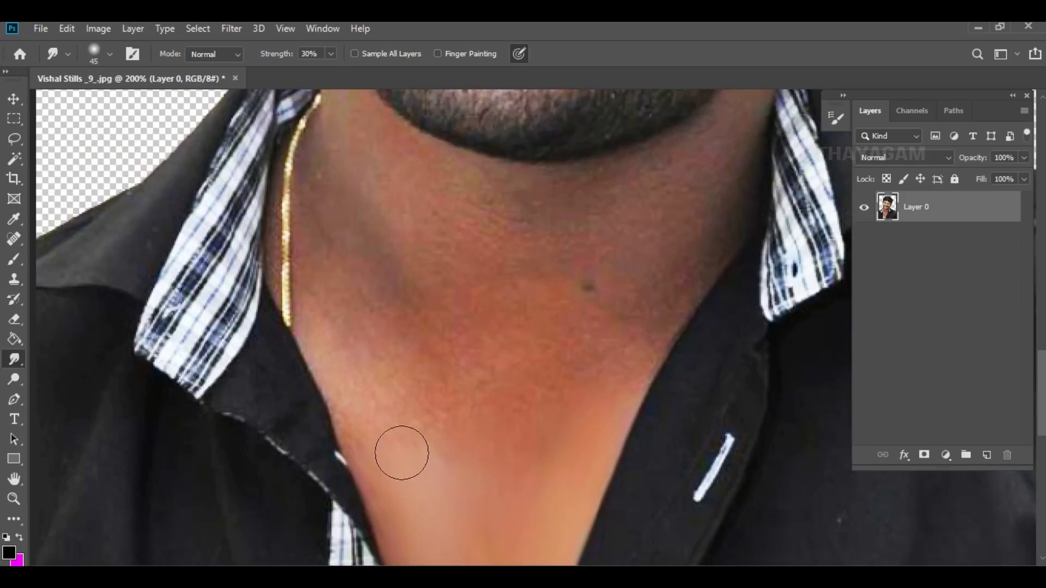
Step: Blend the left neck edge, lower neck and shadow below the right jaw
left_click_drag(402, 453, 407, 462)
left_click_drag(453, 431, 515, 480)
scroll(661, 296, "up", 2)
left_click_drag(664, 362, 707, 274)
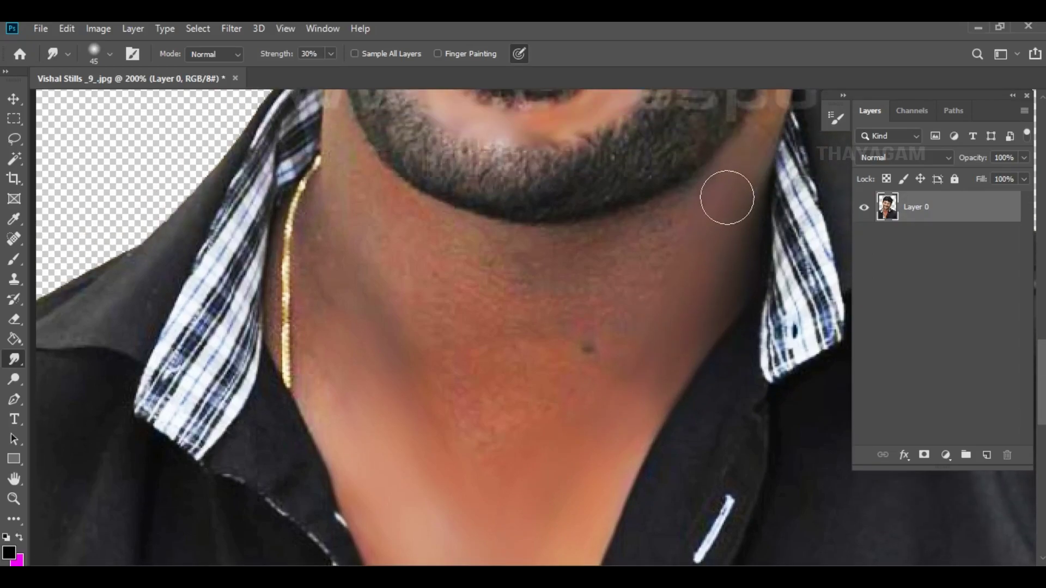
left_click(696, 233)
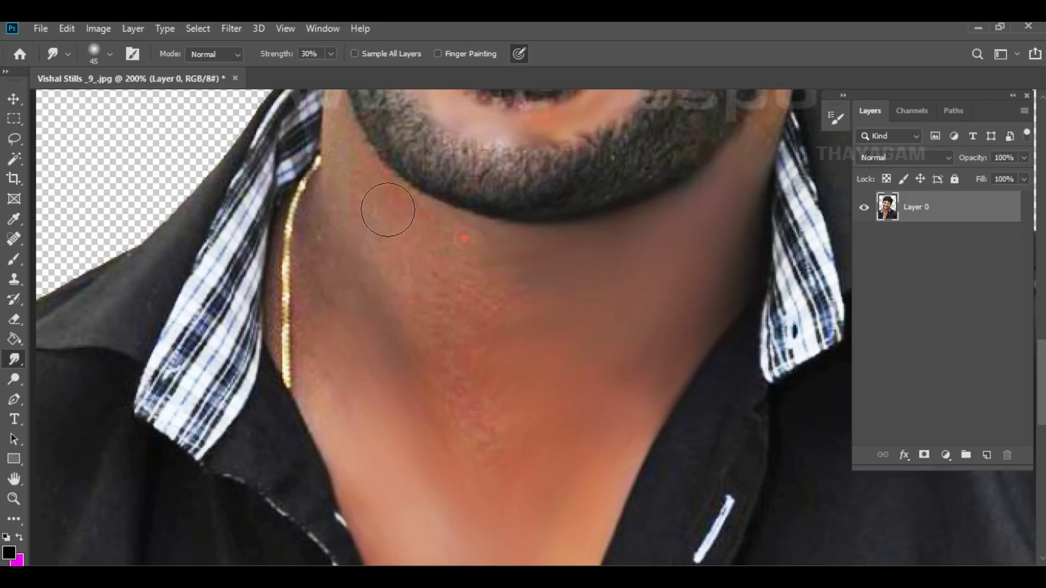
Step: Soften the chin edge shading and blend the neck skin beside the gold chain
left_click_drag(388, 209, 440, 239)
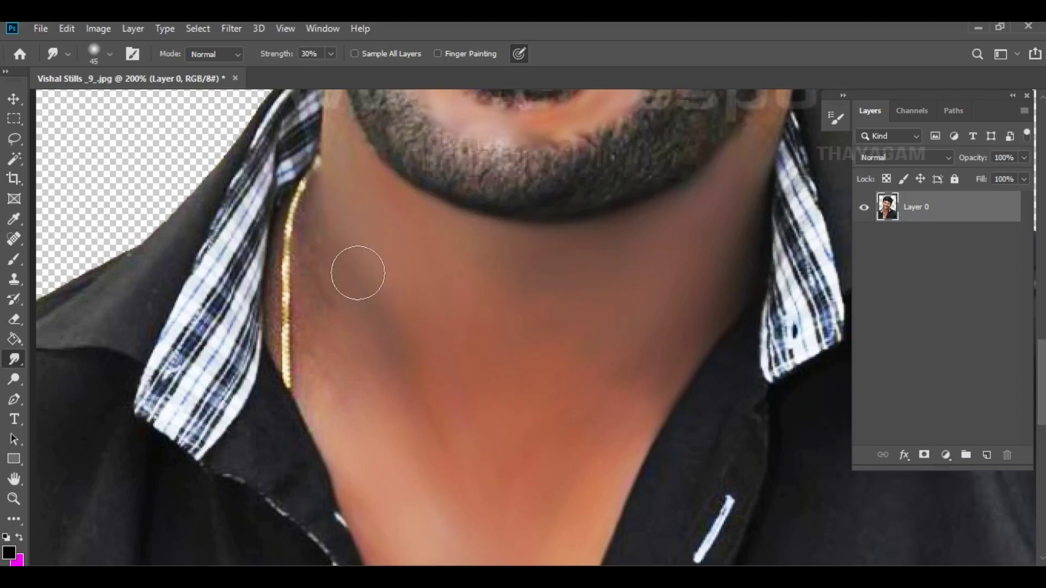
left_click_drag(322, 278, 326, 348)
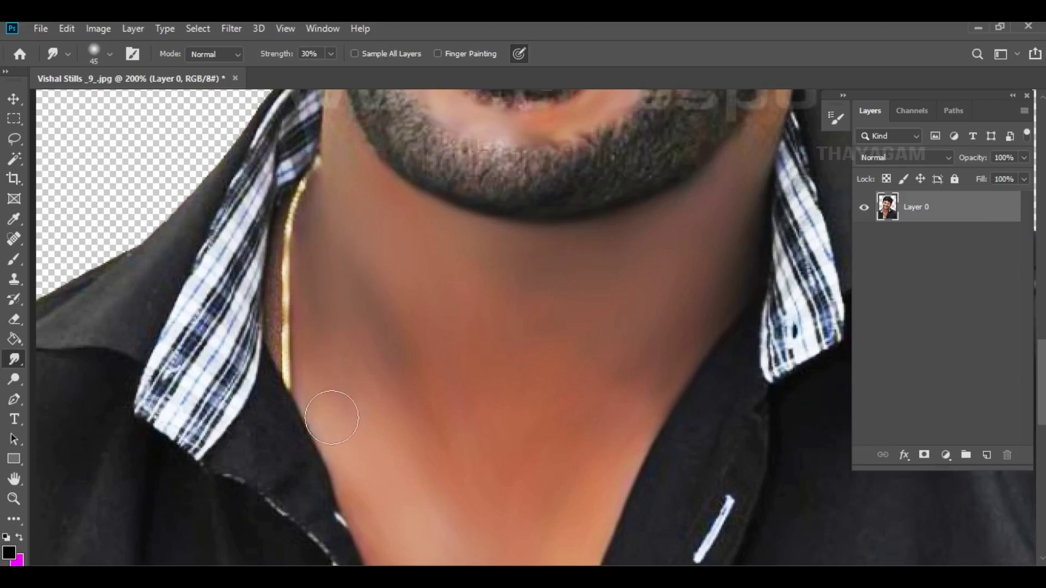
scroll(546, 309, "down", 2)
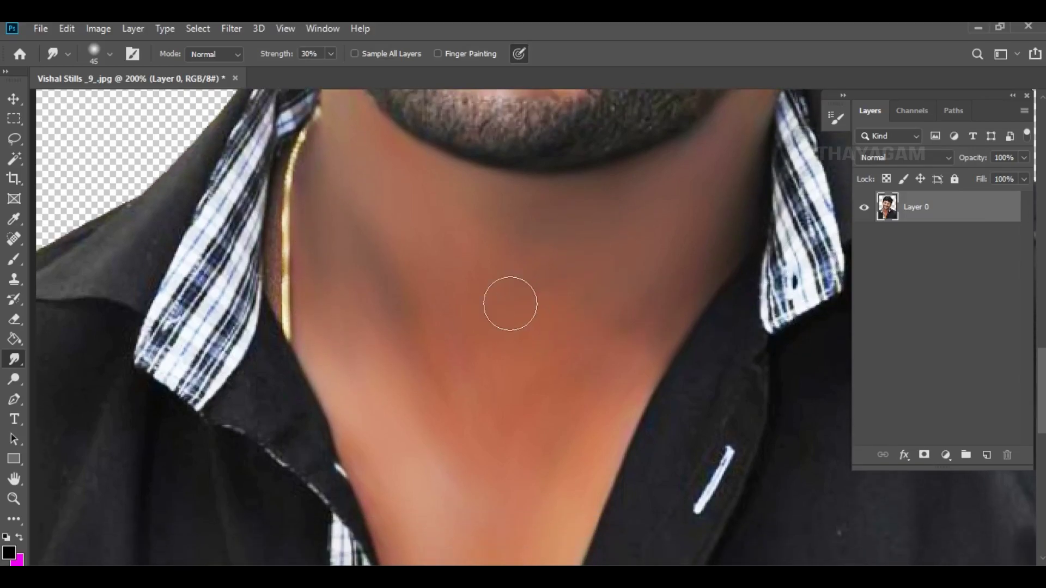
scroll(510, 300, "up", 2)
left_click_drag(301, 311, 290, 341)
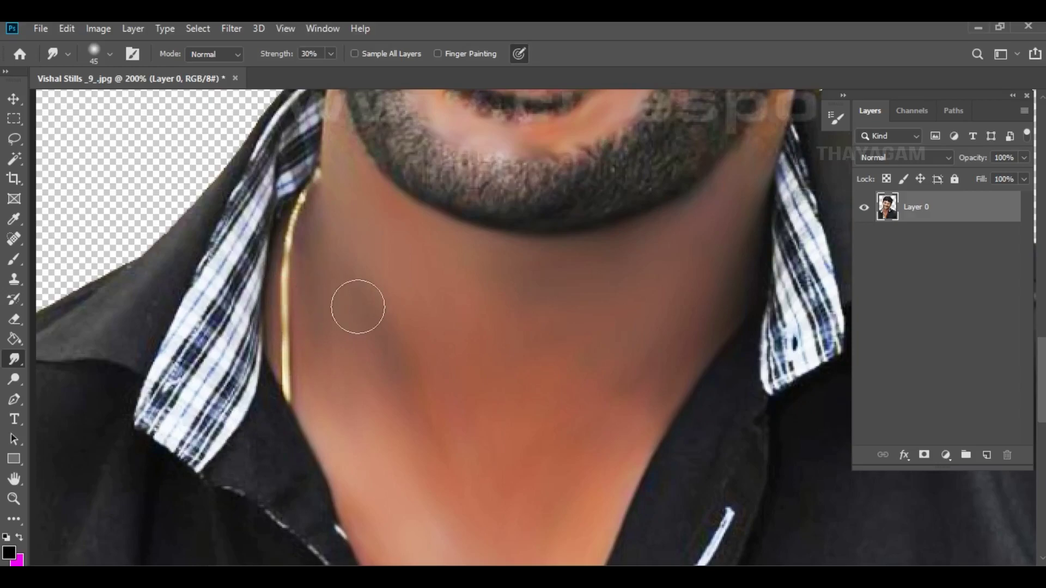
Step: Smear the neck skin downward at 50% strength, then return strength to 30%
key("bracketright")
key("bracketright")
key("5")
left_click_drag(414, 316, 439, 432)
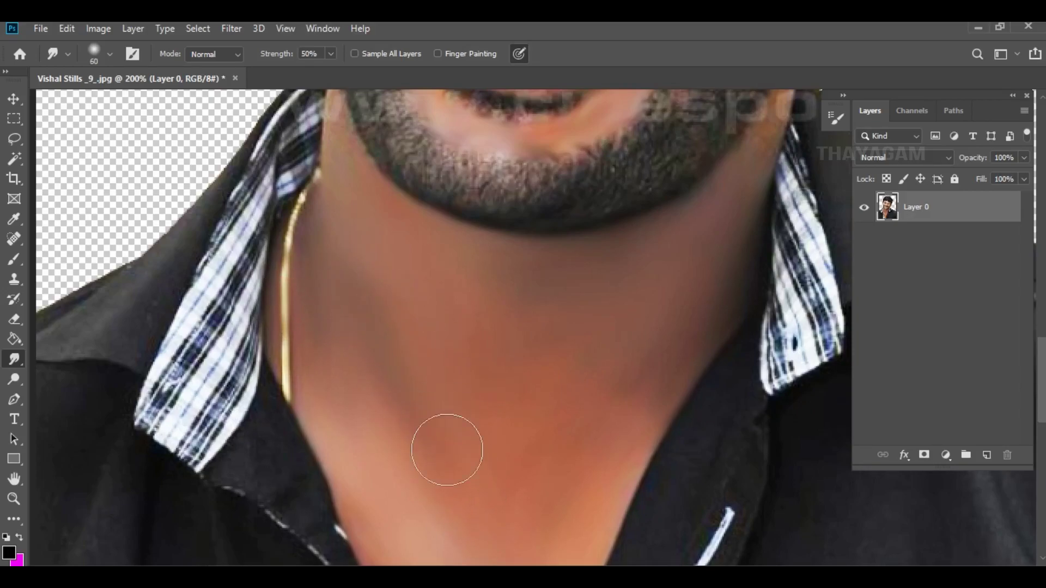
key("3")
left_click_drag(574, 446, 407, 197)
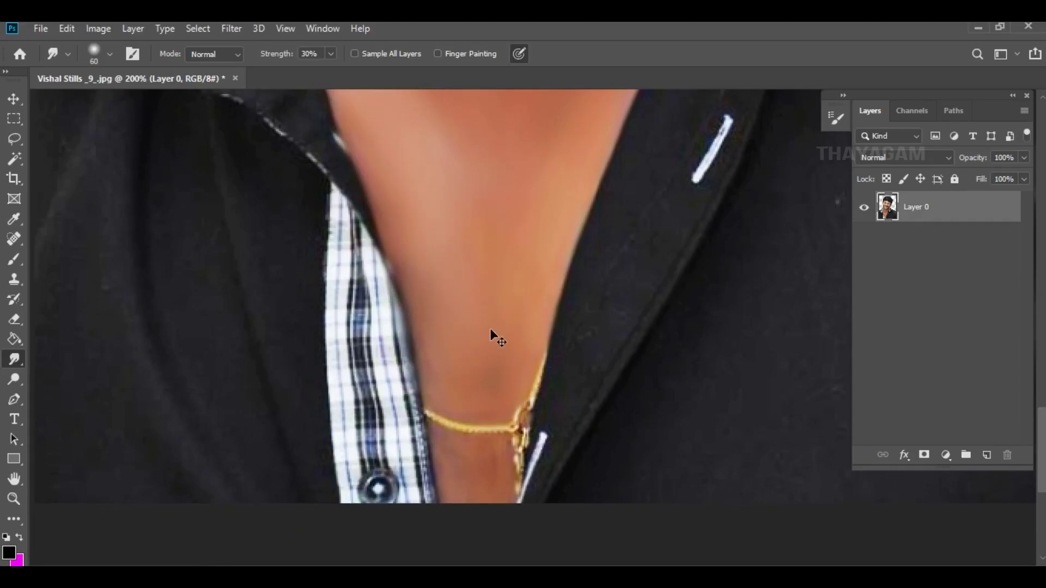
Step: Bring the ear into view and shrink the smudge brush to size 25
scroll(494, 335, "down", 2)
scroll(492, 334, "down", 1)
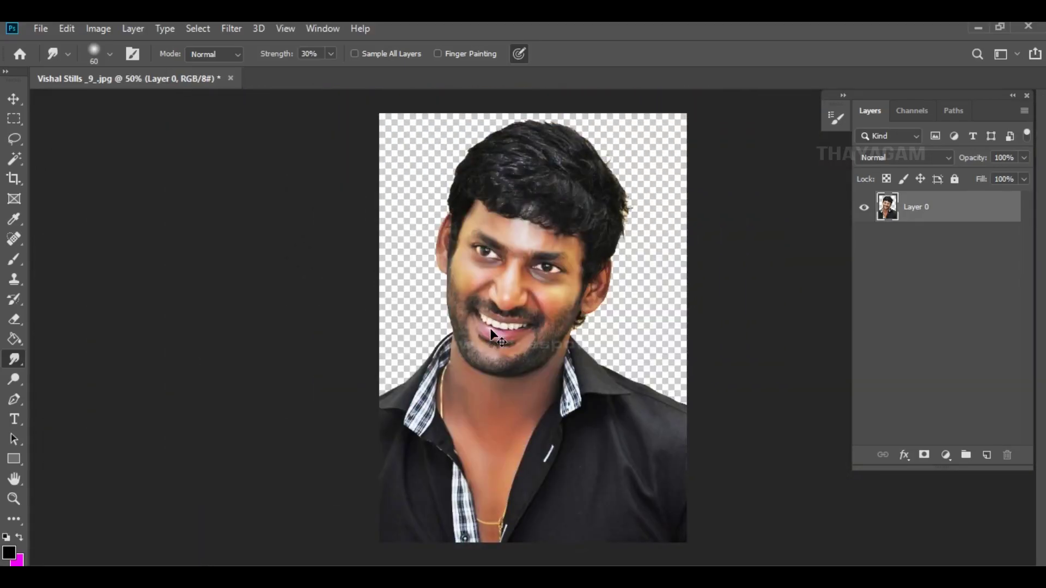
scroll(492, 334, "up", 1)
scroll(492, 334, "up", 1)
scroll(492, 334, "up", 1)
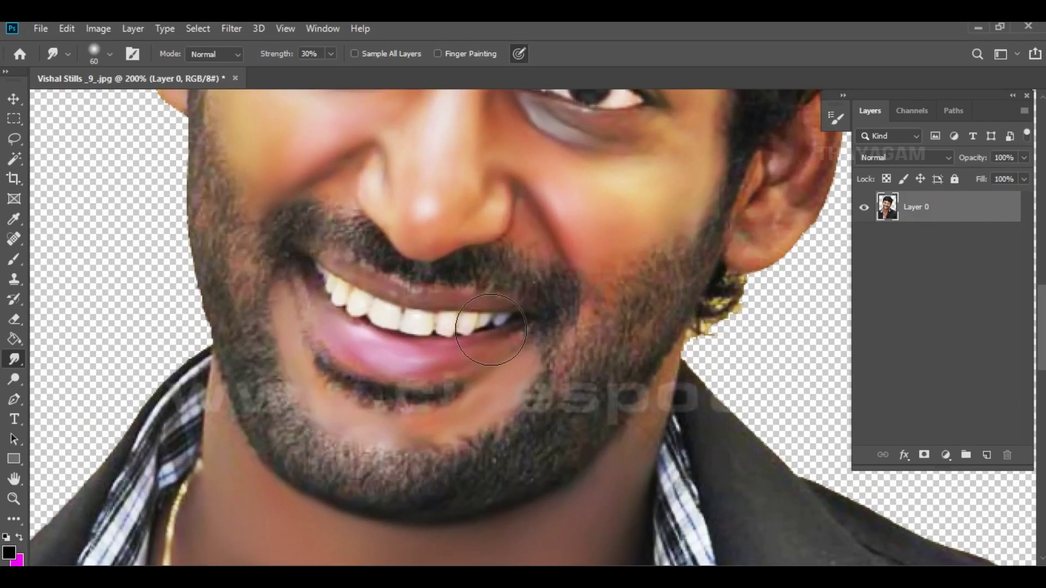
scroll(491, 330, "up", 2)
scroll(488, 327, "up", 2)
scroll(482, 321, "up", 2)
scroll(474, 313, "up", 3)
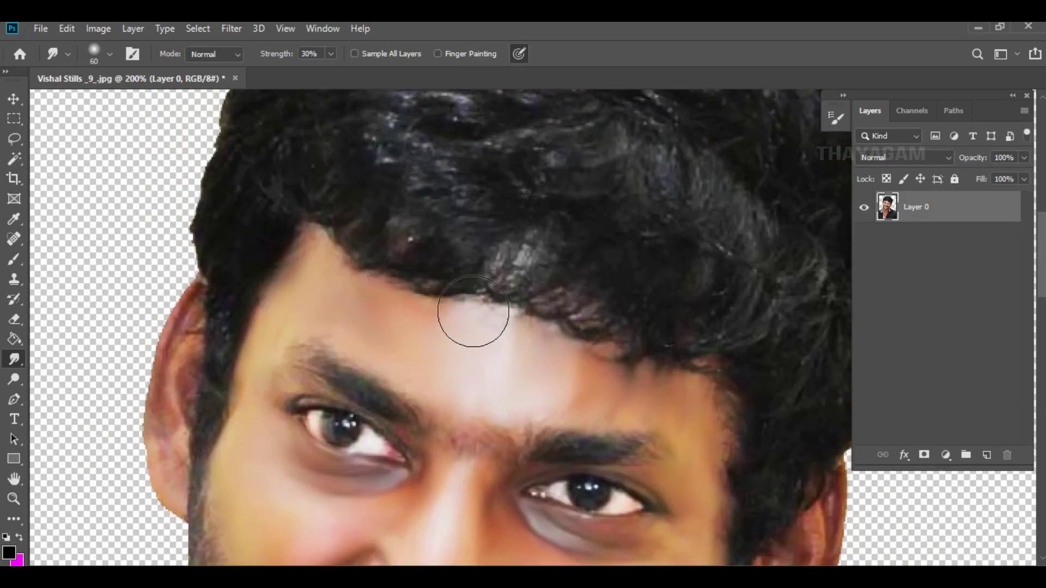
scroll(357, 313, "down", 2)
key("bracketleft")
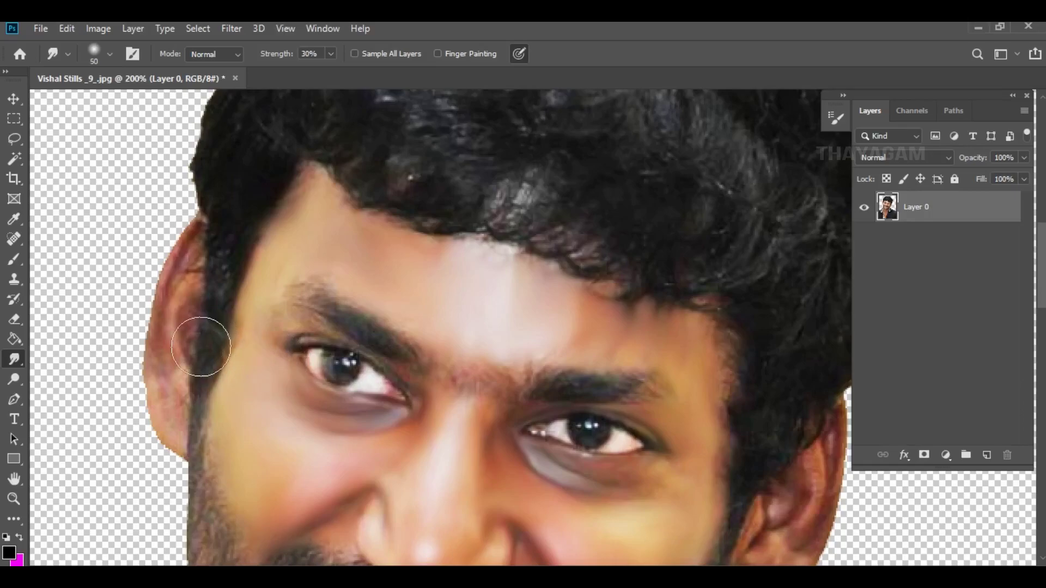
key("bracketleft")
Step: Smooth the earlobe and the ear skin upward, blending its blotches
left_click_drag(175, 438, 162, 434)
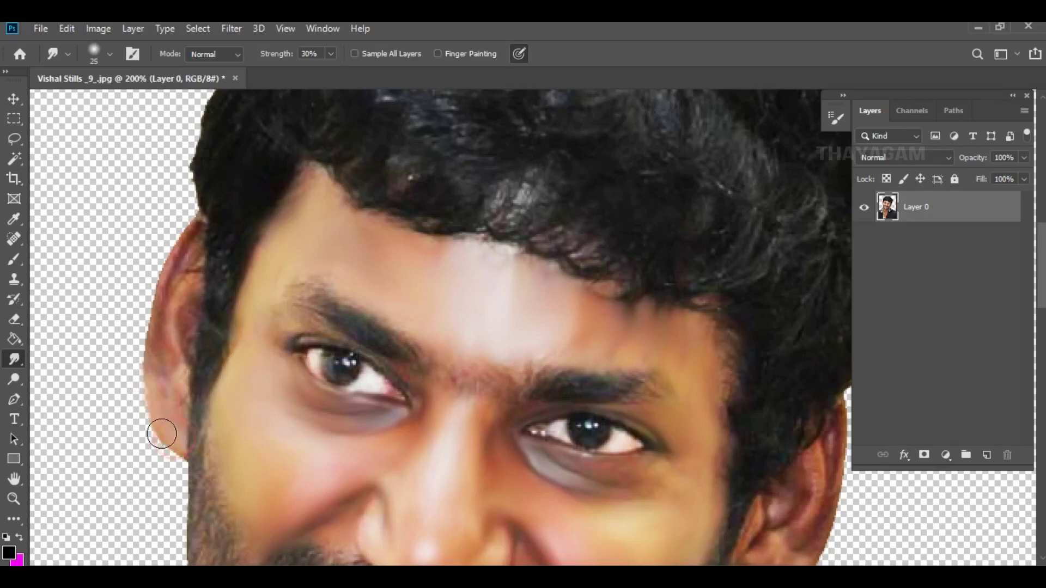
left_click_drag(164, 386, 170, 361)
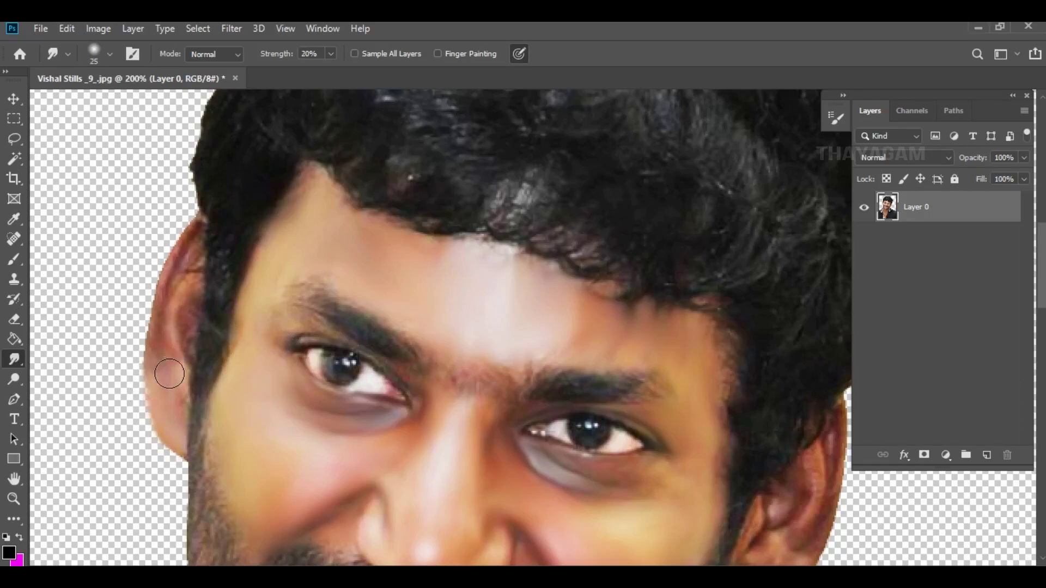
left_click_drag(168, 321, 185, 299)
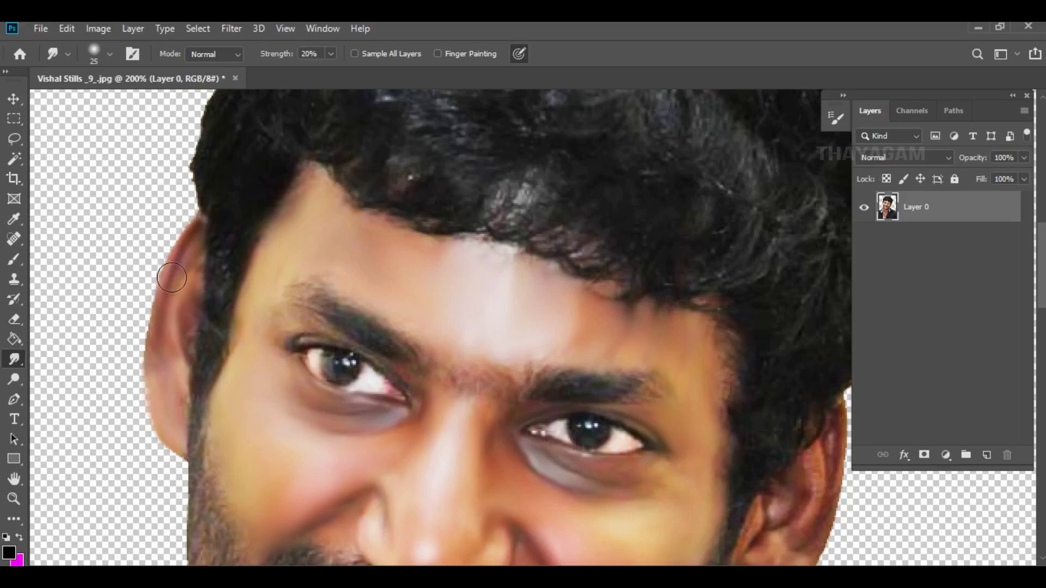
scroll(754, 425, "down", 4)
left_click_drag(742, 438, 658, 405)
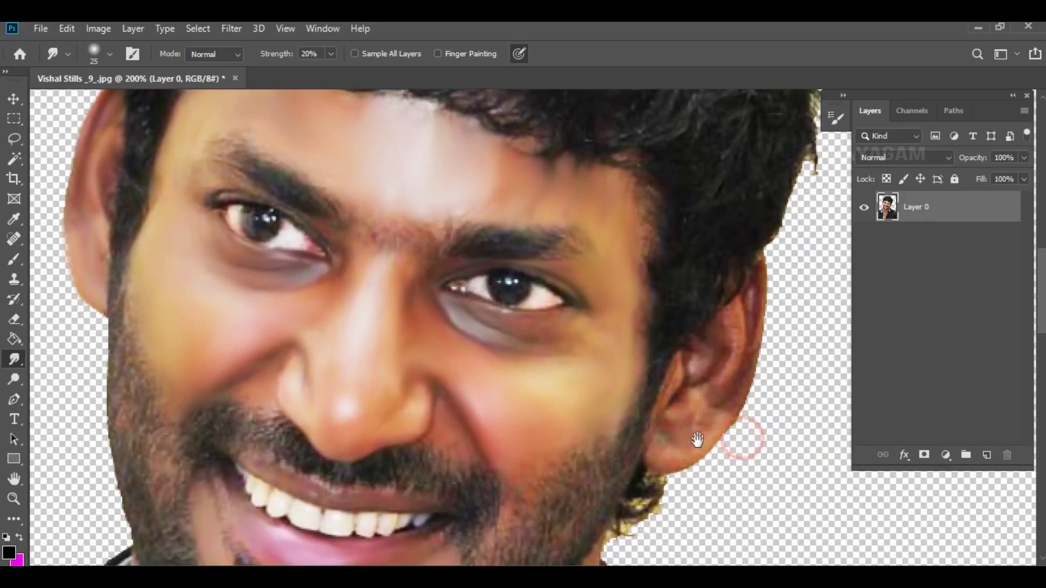
mouse_move(677, 418)
left_mouse_down()
mouse_move(708, 394)
mouse_move(733, 308)
mouse_move(752, 357)
mouse_move(713, 422)
mouse_move(687, 351)
mouse_move(670, 399)
left_mouse_up()
scroll(670, 396, "down", 2)
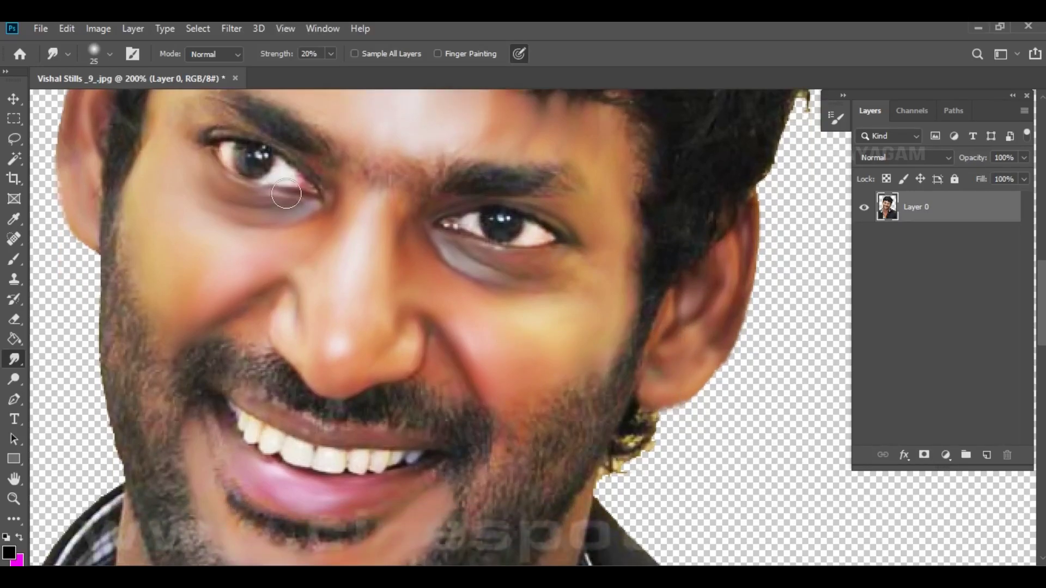
Step: Smooth the skin between the eyebrows
mouse_move(365, 187)
left_mouse_down()
mouse_move(359, 150)
mouse_move(417, 169)
mouse_move(364, 161)
left_mouse_up()
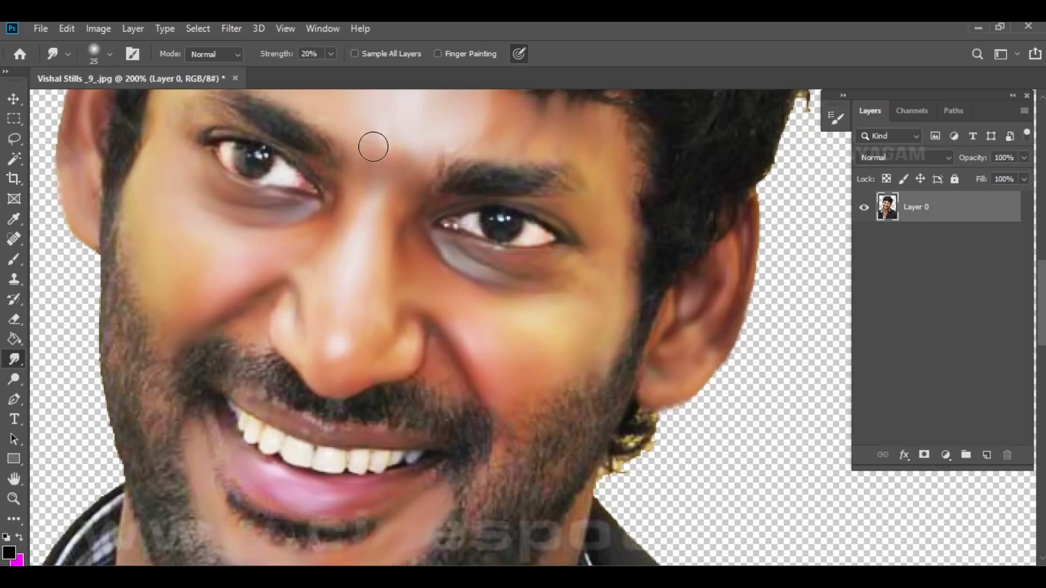
scroll(404, 225, "down", 2)
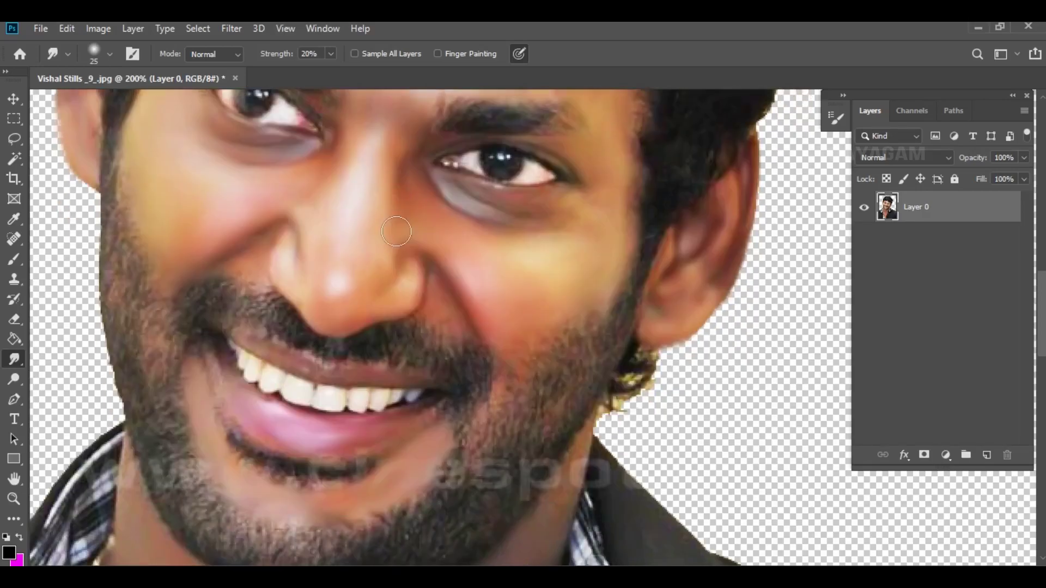
scroll(393, 236, "down", 1)
scroll(381, 234, "up", 2)
scroll(327, 218, "up", 1)
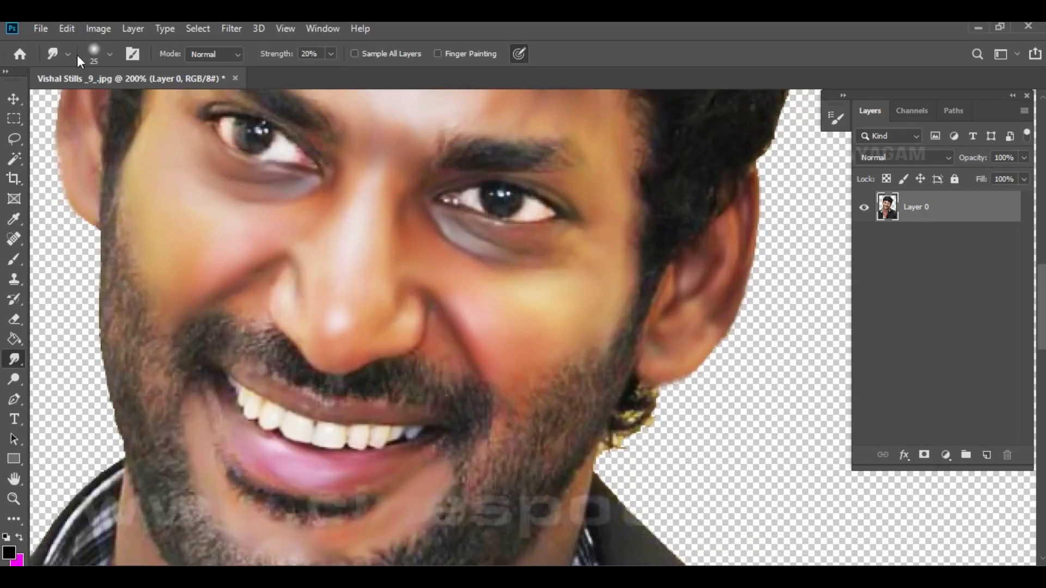
Step: Choose the 96 px scattered brush tip in Brush Settings
left_click(110, 57)
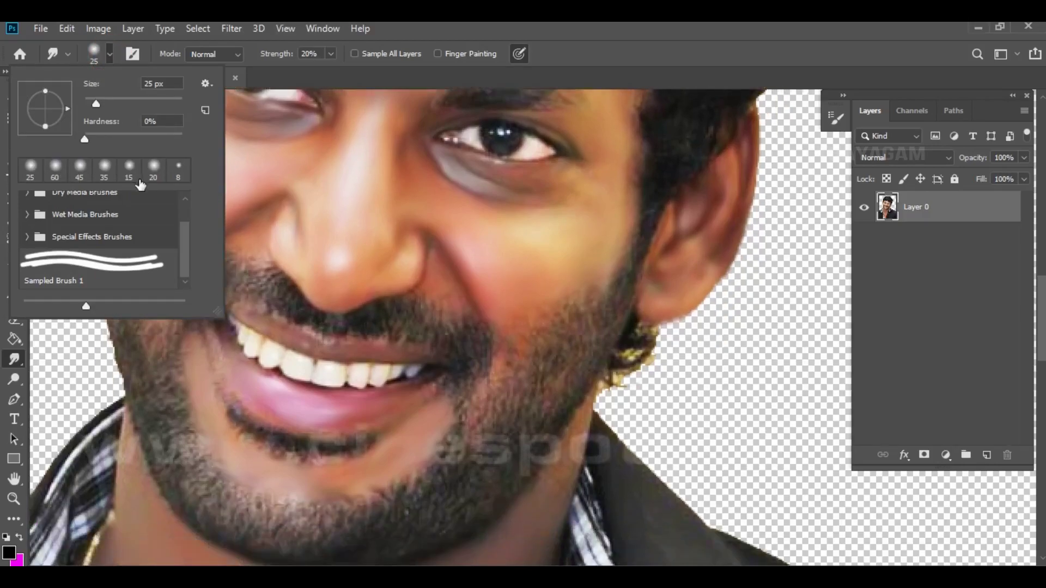
scroll(132, 193, "up", 2)
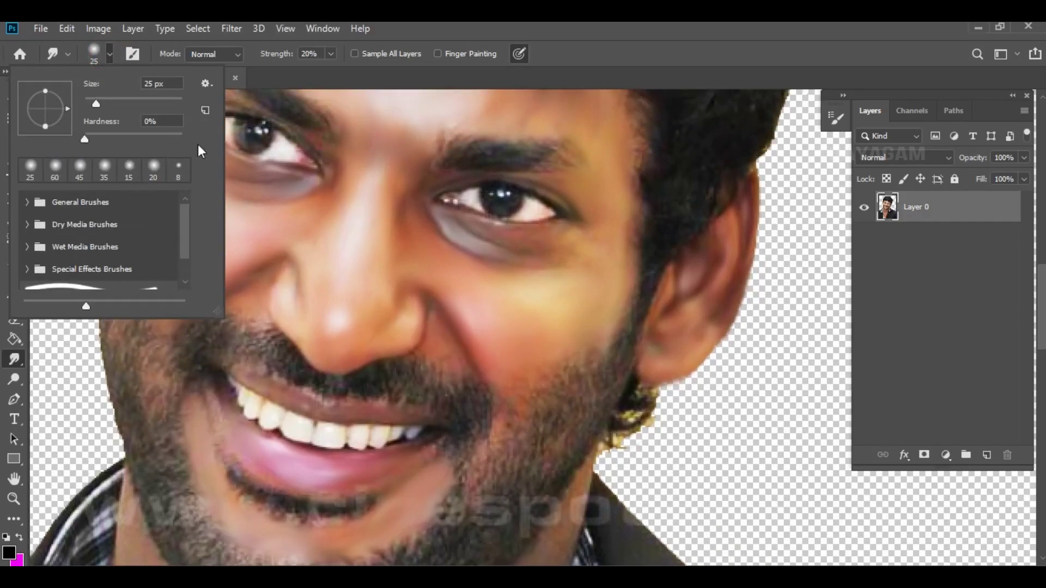
left_click(131, 54)
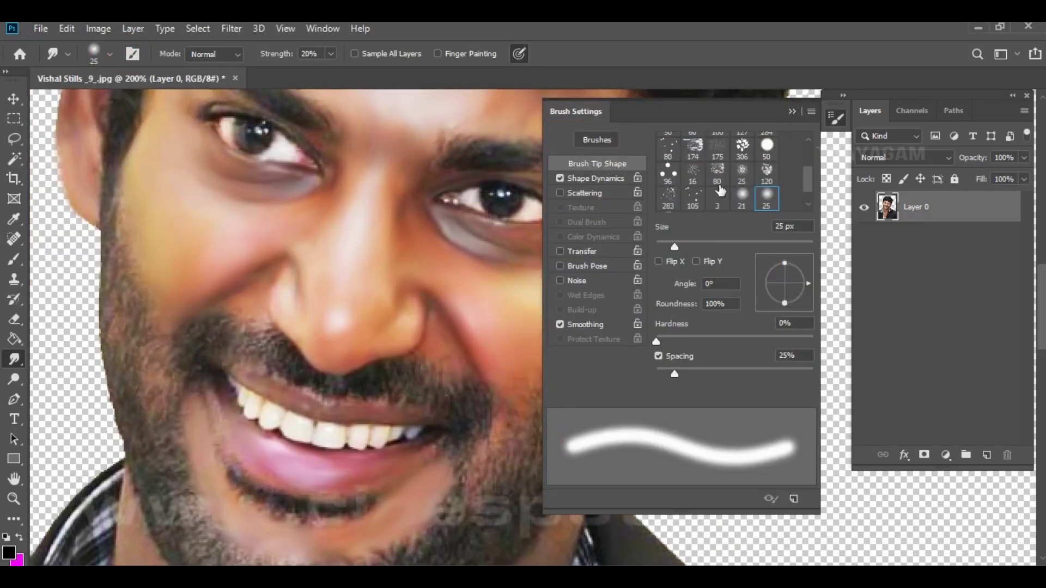
left_click(673, 174)
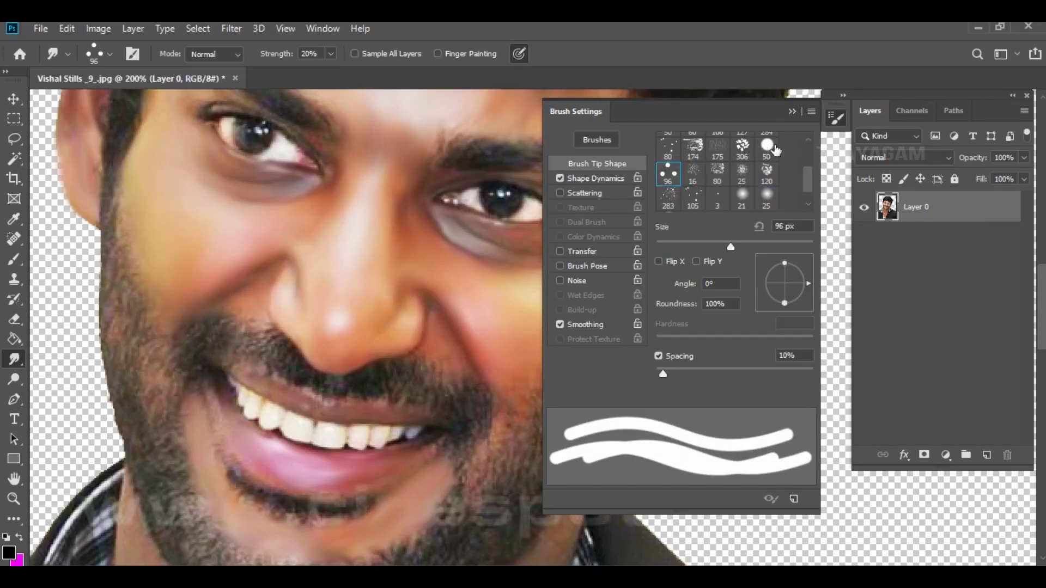
left_click(791, 113)
Step: Zoom to 300%, shrink the brush to size 10, and push strands up from the inner eyebrow
scroll(725, 229, "up", 5)
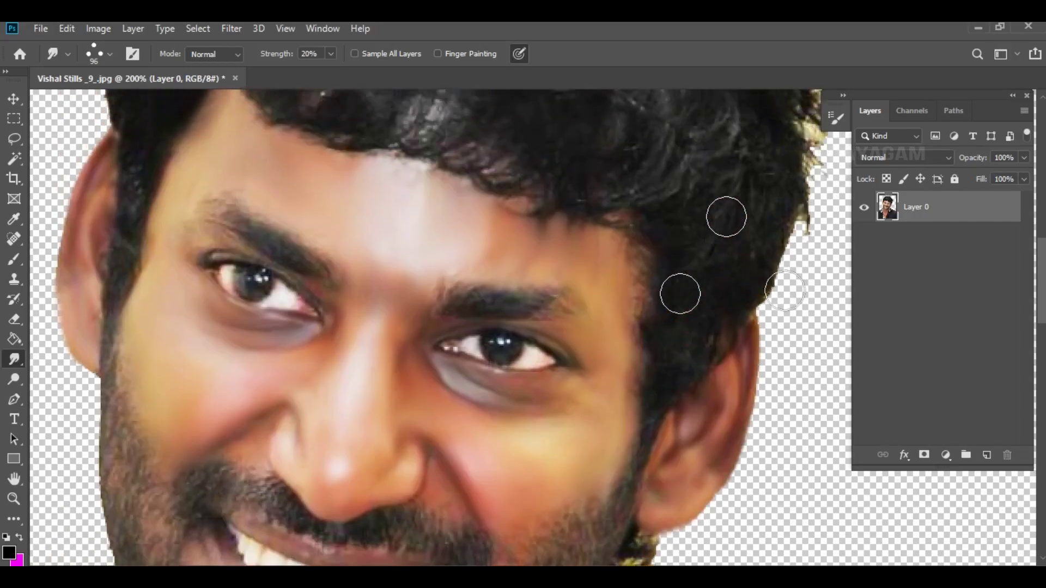
key("ctrl+plus")
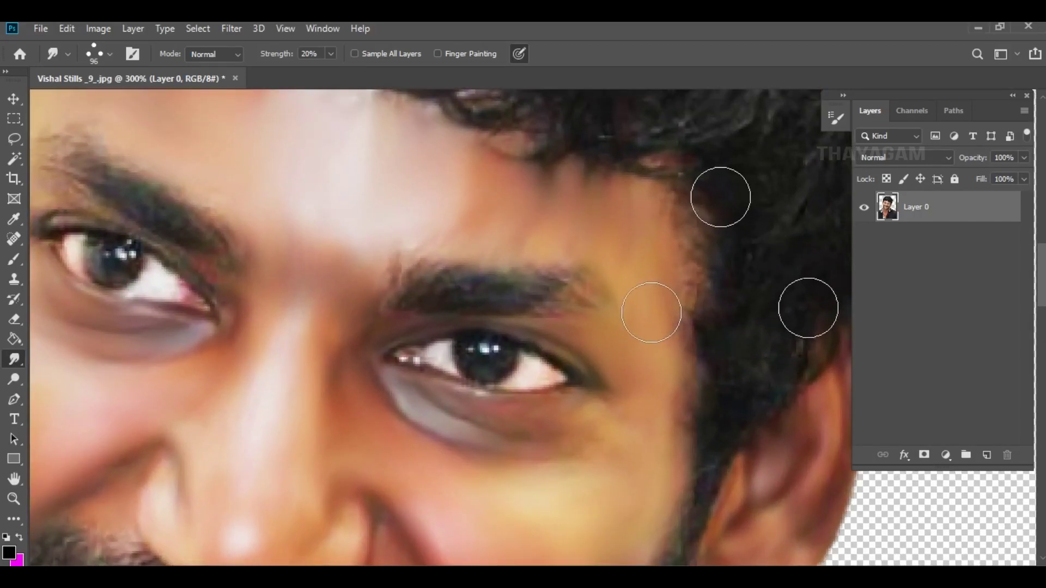
key("bracketleft")
key("bracketleft")
key("bracketleft")
key("bracketleft")
key("bracketleft")
key("bracketleft")
key("bracketleft")
key("bracketleft")
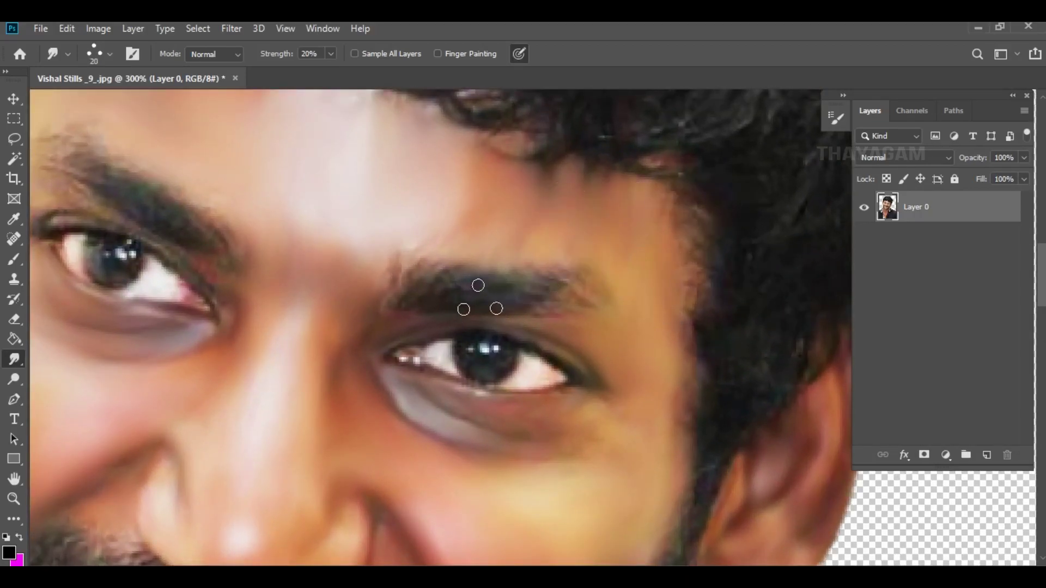
key("bracketleft")
key("bracketleft")
key("bracketleft")
left_click_drag(398, 302, 413, 251)
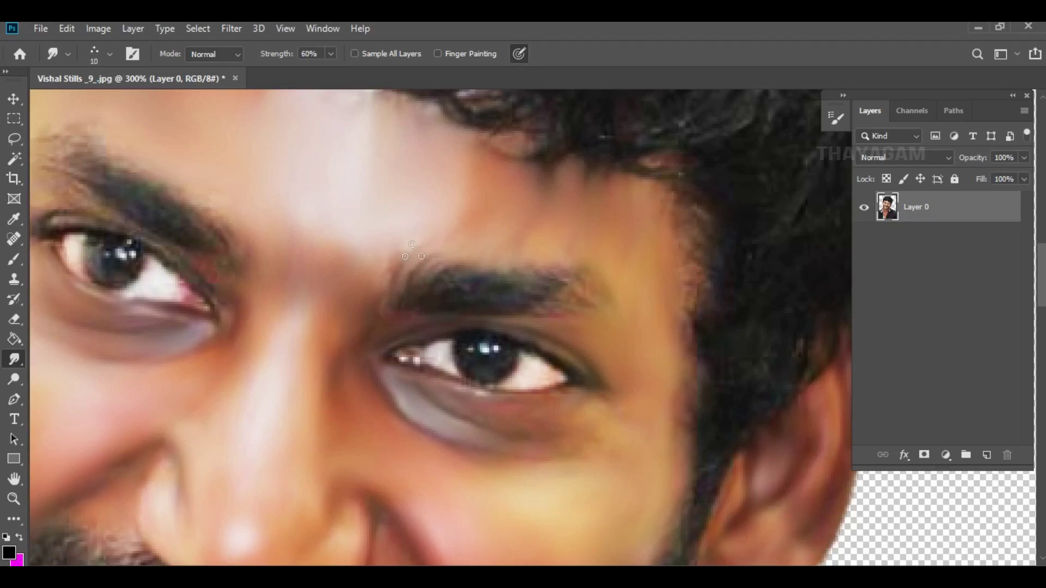
left_click_drag(390, 294, 402, 250)
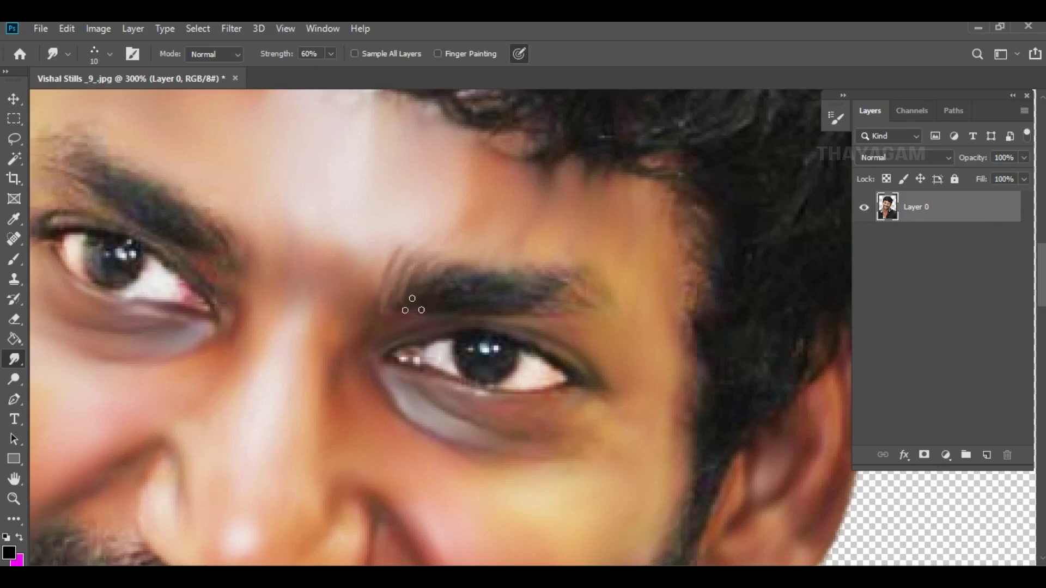
Step: Smudge along the eyebrow from middle to outer tail to darken its hair
left_click_drag(430, 297, 441, 266)
left_click_drag(471, 308, 497, 304)
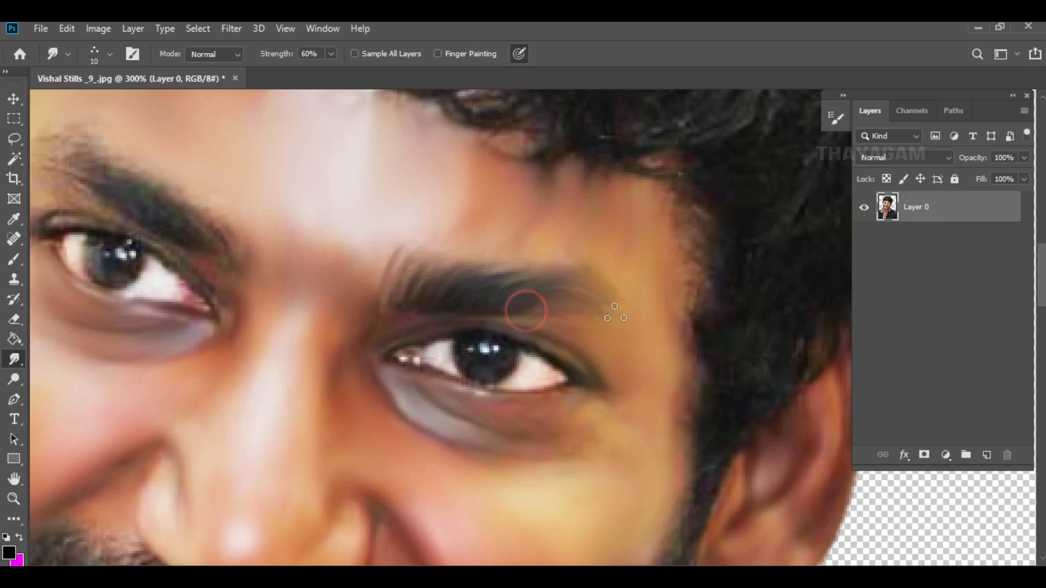
left_click_drag(545, 315, 588, 311)
left_click_drag(404, 313, 496, 285)
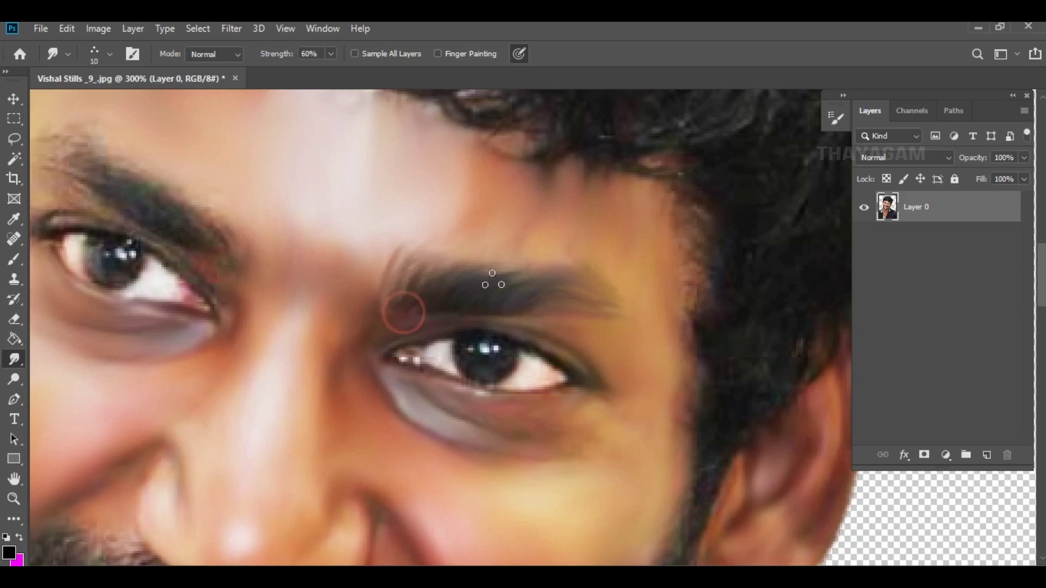
left_click_drag(425, 302, 572, 280)
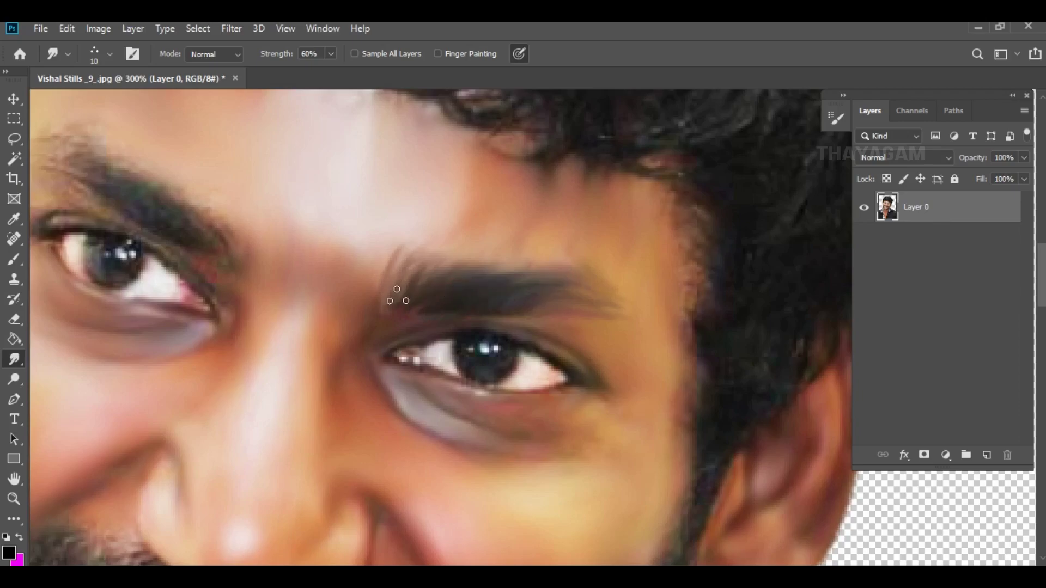
left_click_drag(397, 297, 434, 300)
Step: Darken the left eyebrow's inner end and feather its upper edge outward
left_click_drag(299, 267, 477, 354)
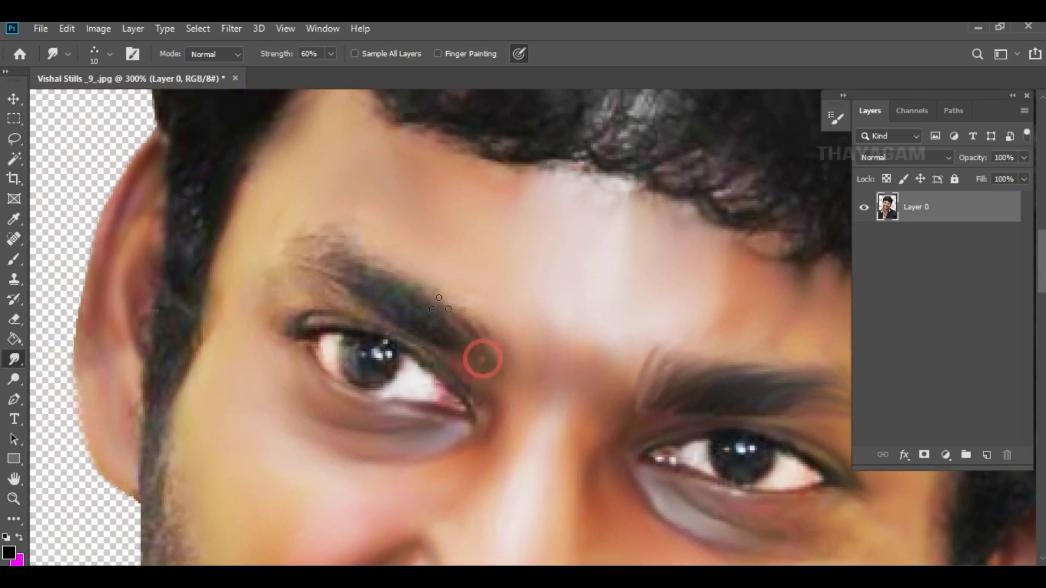
left_click_drag(440, 305, 427, 295)
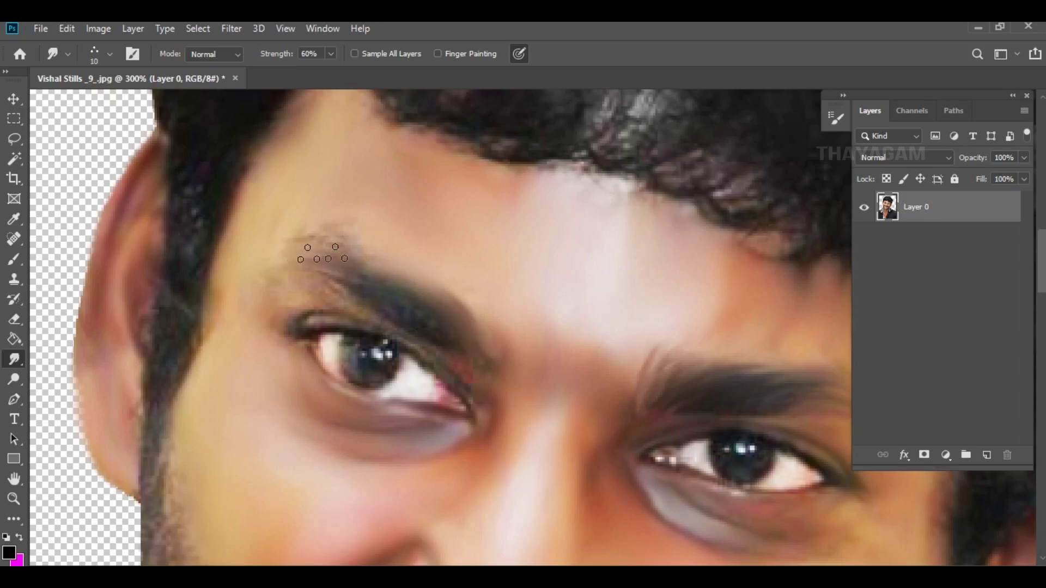
mouse_move(322, 254)
left_mouse_down()
mouse_move(292, 239)
mouse_move(358, 275)
left_mouse_up()
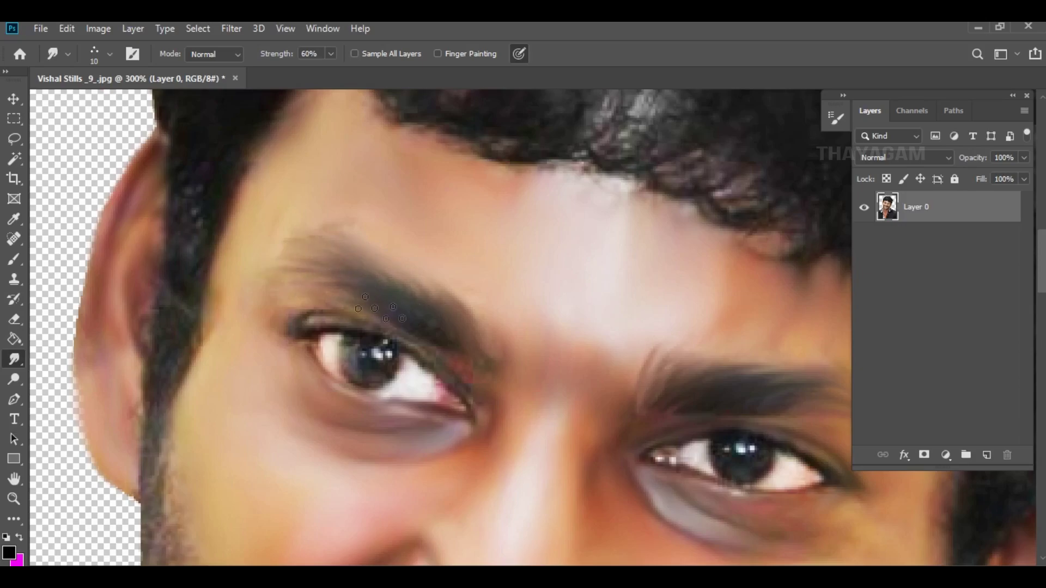
mouse_move(472, 332)
left_mouse_down()
mouse_move(533, 389)
mouse_move(500, 388)
left_mouse_up()
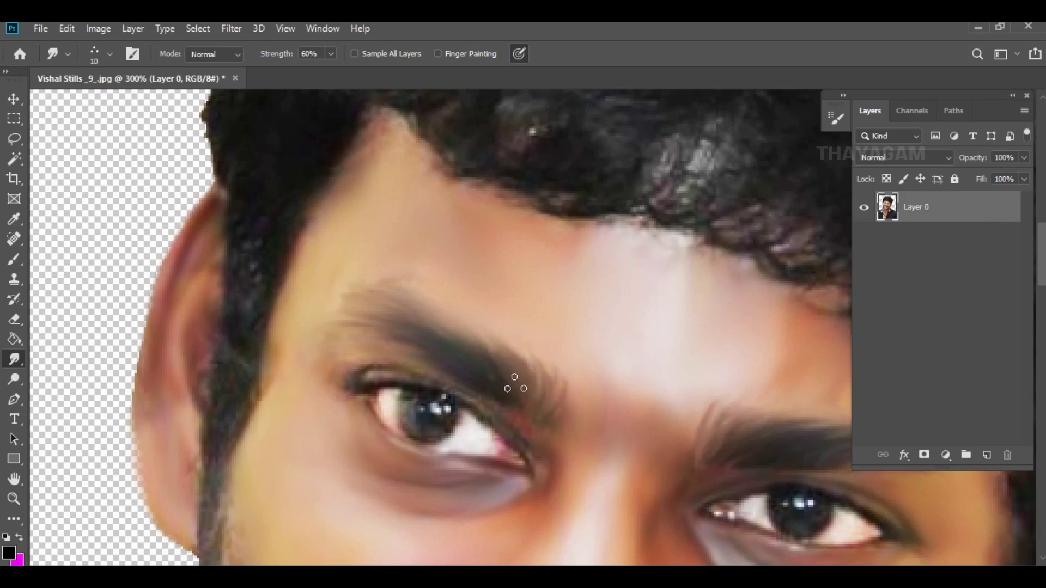
left_click(460, 366)
mouse_move(494, 413)
left_mouse_down()
mouse_move(530, 404)
mouse_move(567, 420)
mouse_move(567, 315)
left_mouse_up()
left_click_drag(526, 402, 539, 365)
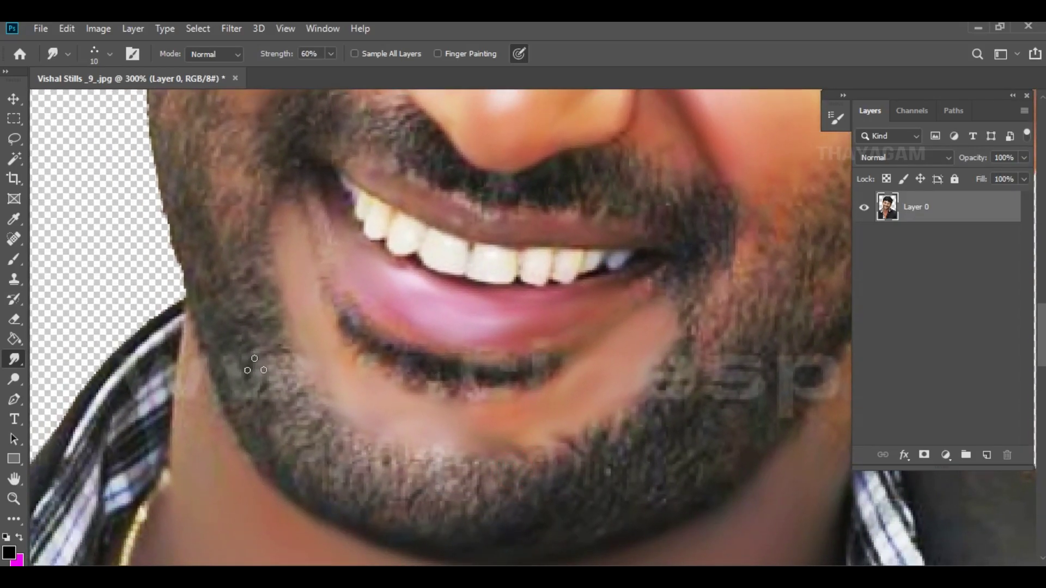
Step: Zoom to 400% and sweep the jawline beard into curved streaks
key("ctrl+plus")
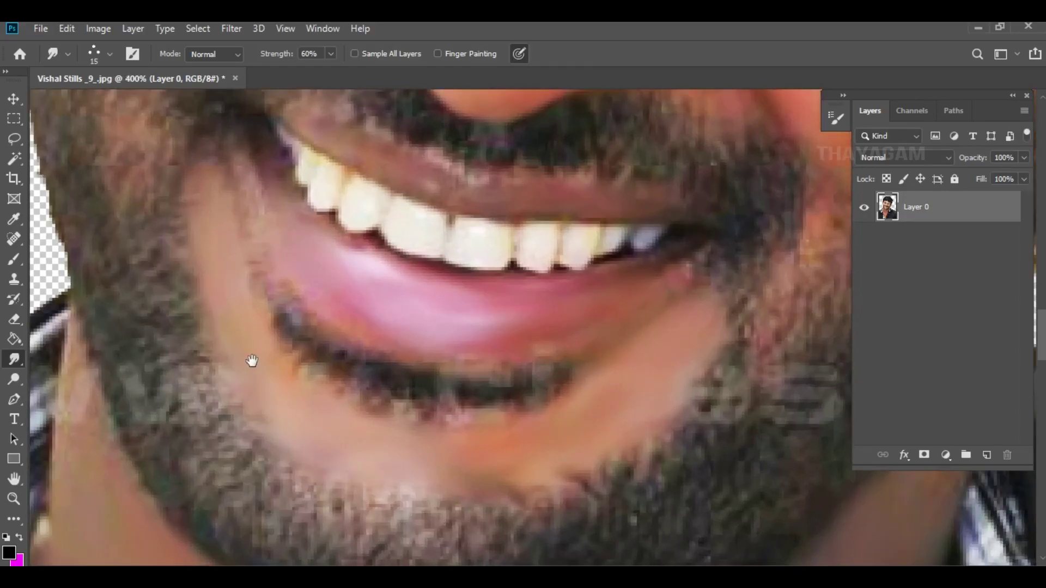
left_click_drag(224, 299, 399, 331)
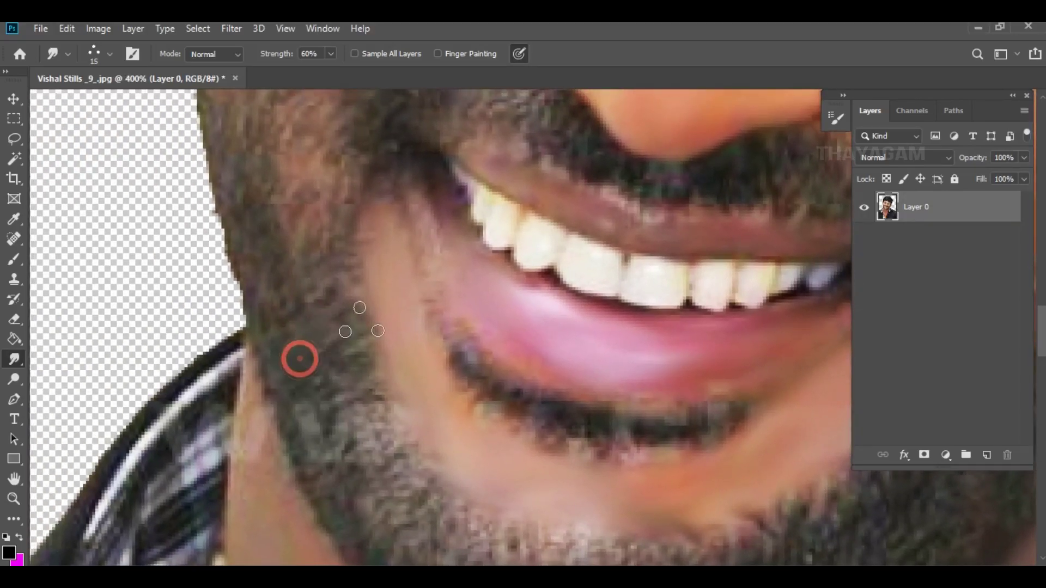
left_click_drag(300, 359, 304, 348)
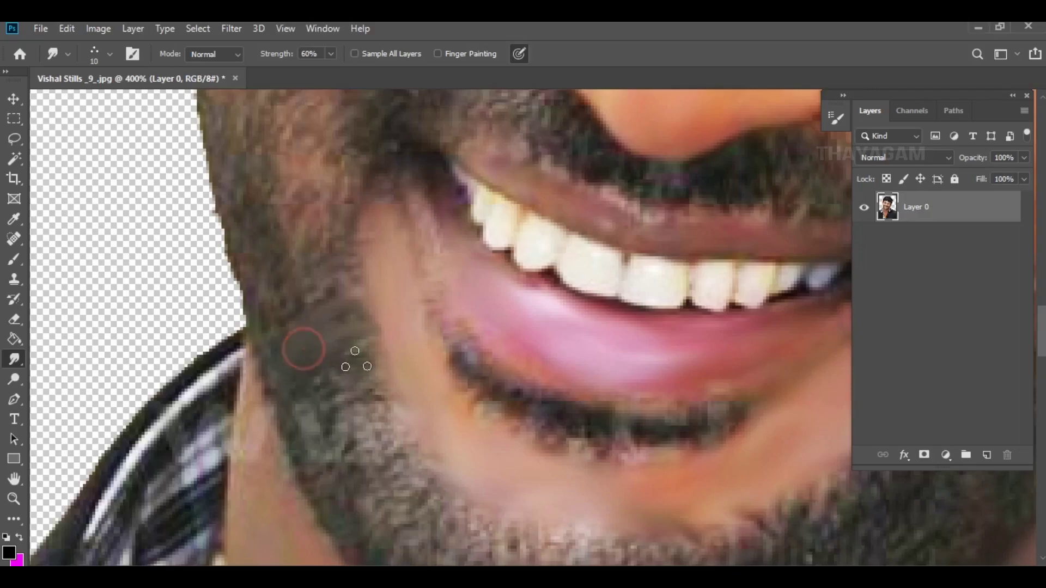
mouse_move(372, 349)
left_mouse_down()
mouse_move(320, 299)
mouse_move(279, 320)
left_mouse_up()
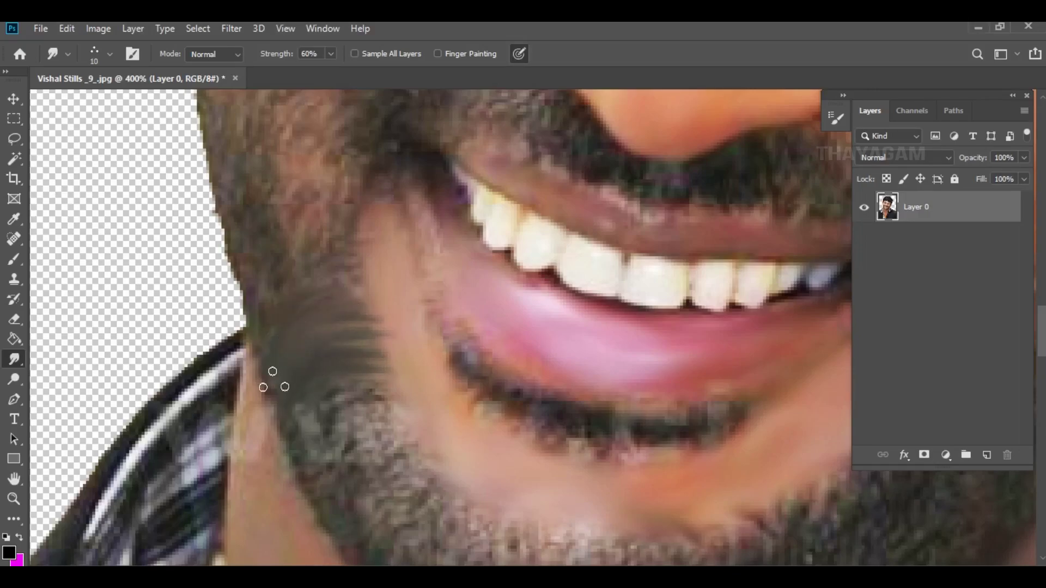
mouse_move(275, 383)
left_mouse_down()
mouse_move(345, 412)
mouse_move(303, 451)
mouse_move(304, 474)
mouse_move(329, 432)
mouse_move(393, 455)
mouse_move(345, 499)
mouse_move(357, 539)
mouse_move(374, 544)
mouse_move(401, 505)
mouse_move(411, 459)
mouse_move(333, 454)
mouse_move(346, 397)
mouse_move(380, 380)
left_mouse_up()
Step: Smear the beard along the jaw and the speckled chin into feathery strands
left_click_drag(483, 480, 451, 366)
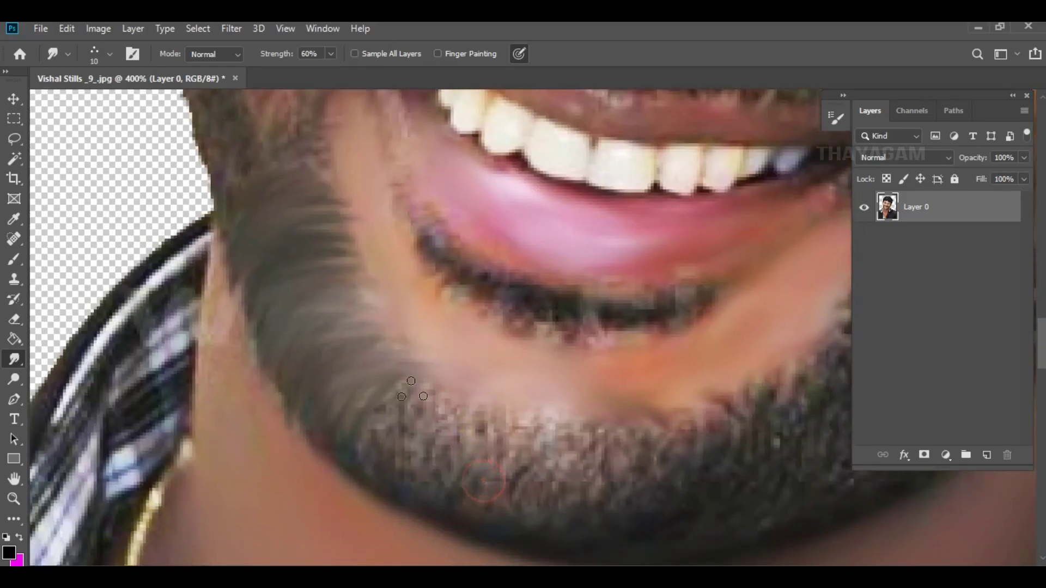
left_click_drag(392, 422, 409, 386)
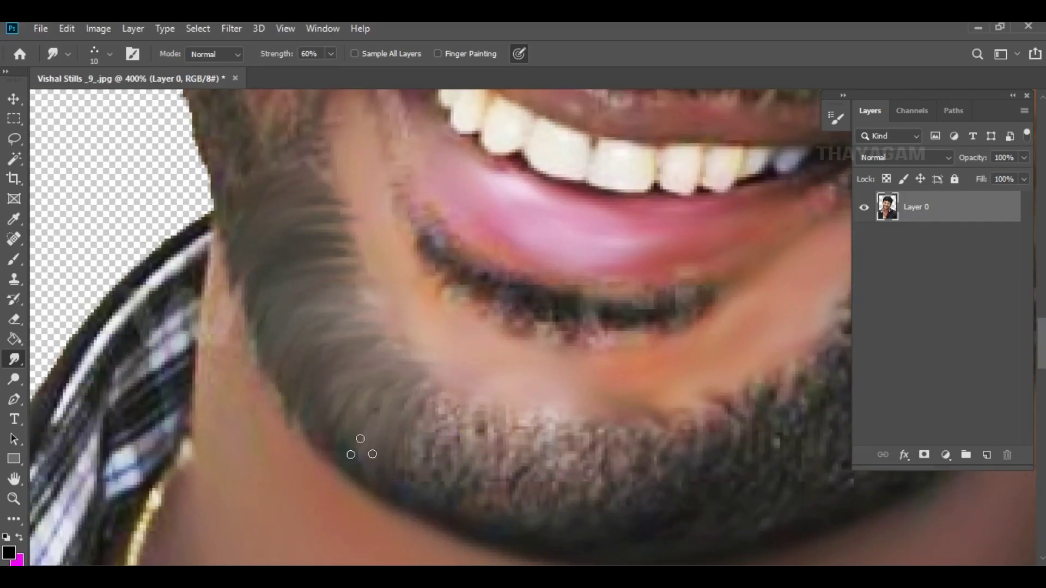
mouse_move(362, 431)
left_mouse_down()
mouse_move(339, 441)
mouse_move(373, 345)
mouse_move(404, 334)
left_mouse_up()
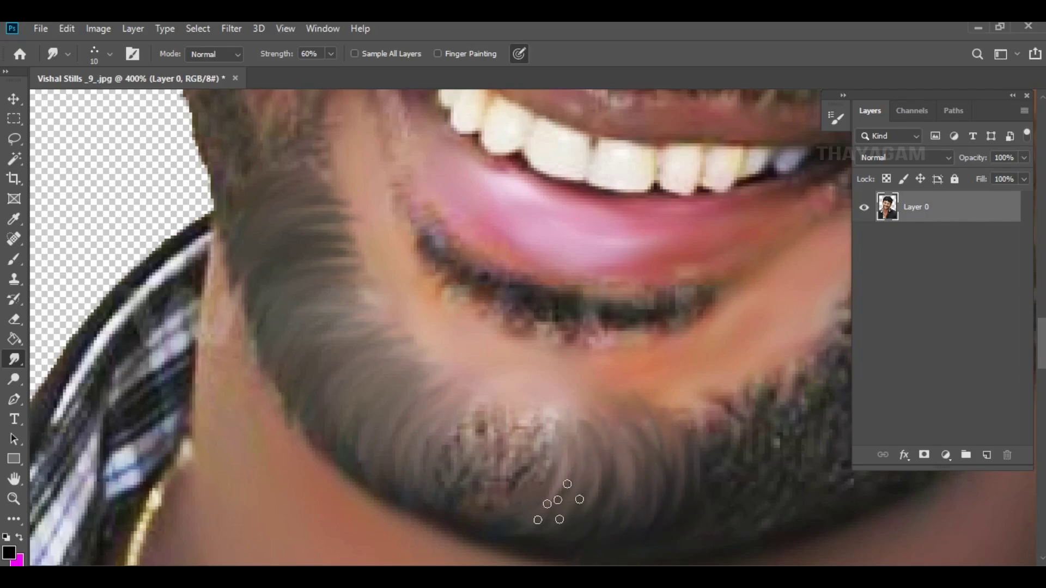
mouse_move(507, 515)
left_mouse_down()
mouse_move(471, 418)
mouse_move(530, 408)
mouse_move(479, 502)
mouse_move(525, 474)
mouse_move(475, 510)
mouse_move(526, 436)
mouse_move(532, 521)
left_mouse_up()
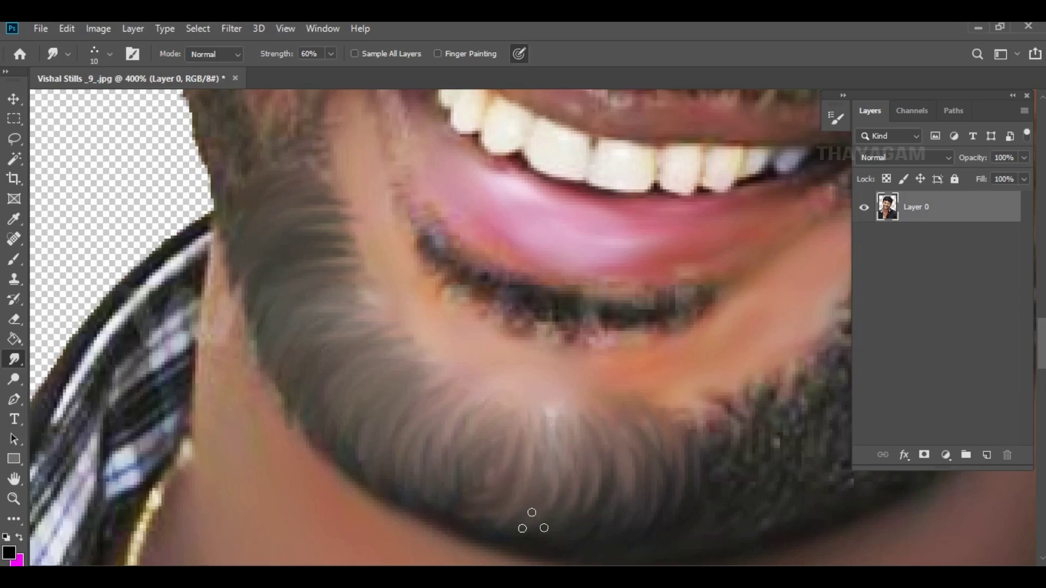
scroll(739, 425, "down", 3)
scroll(739, 426, "right", 3)
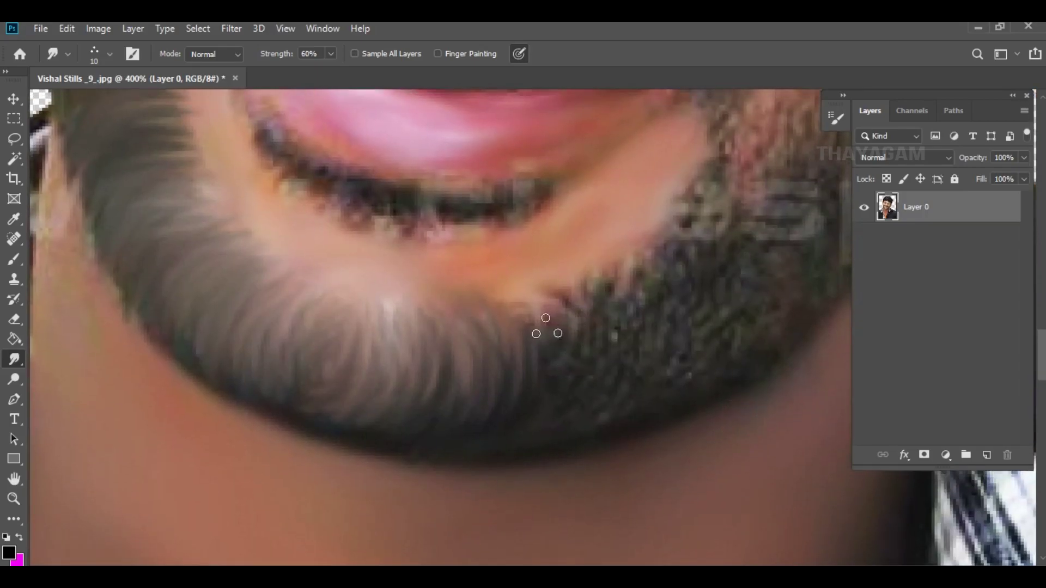
Step: Smear the right chin beard, its edge and the area below the mouth corner into streaks
mouse_move(545, 332)
left_mouse_down()
mouse_move(565, 354)
mouse_move(568, 404)
mouse_move(553, 420)
mouse_move(581, 292)
mouse_move(642, 304)
mouse_move(613, 433)
left_mouse_up()
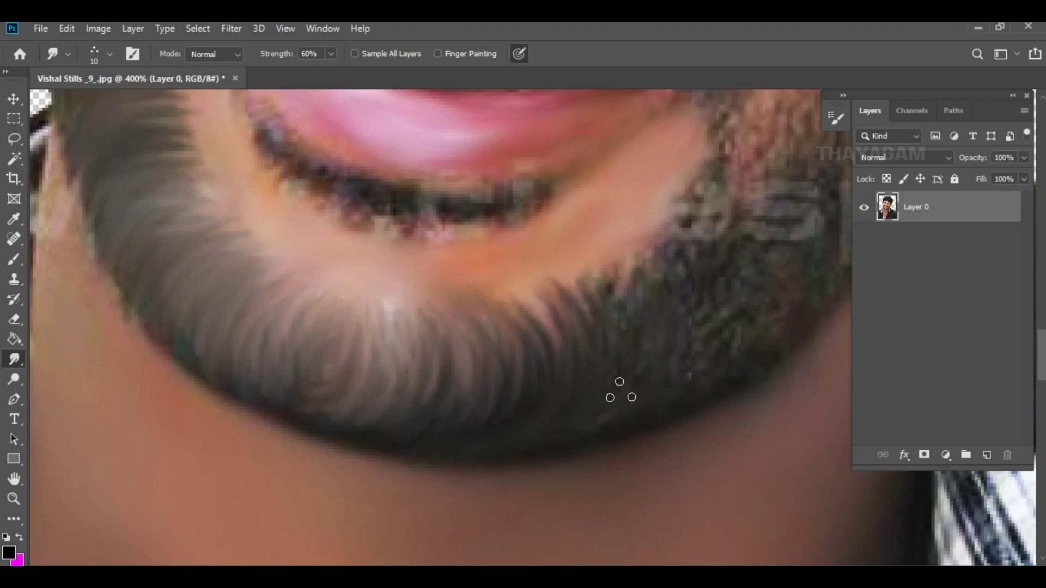
mouse_move(620, 289)
left_mouse_down()
mouse_move(625, 420)
mouse_move(602, 276)
mouse_move(609, 383)
left_mouse_up()
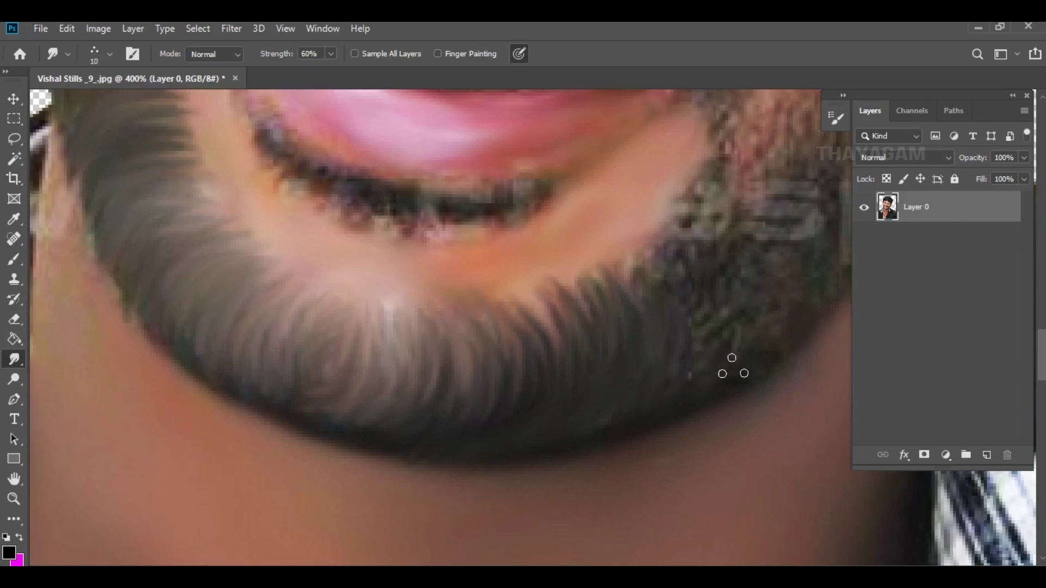
mouse_move(733, 368)
left_mouse_down()
mouse_move(681, 362)
mouse_move(665, 227)
mouse_move(641, 241)
left_mouse_up()
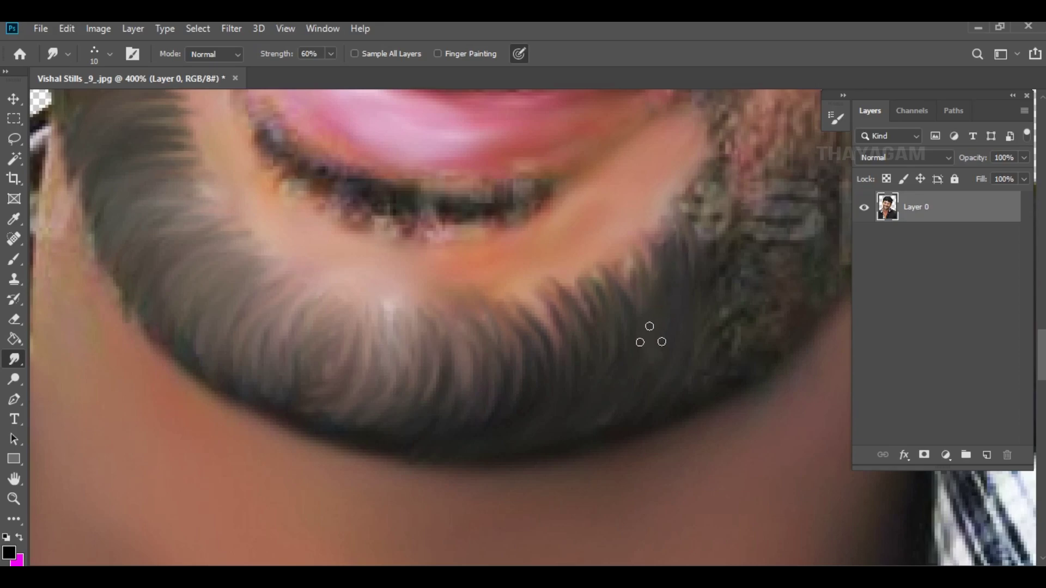
left_click_drag(650, 336, 630, 280)
left_click_drag(717, 299, 597, 408)
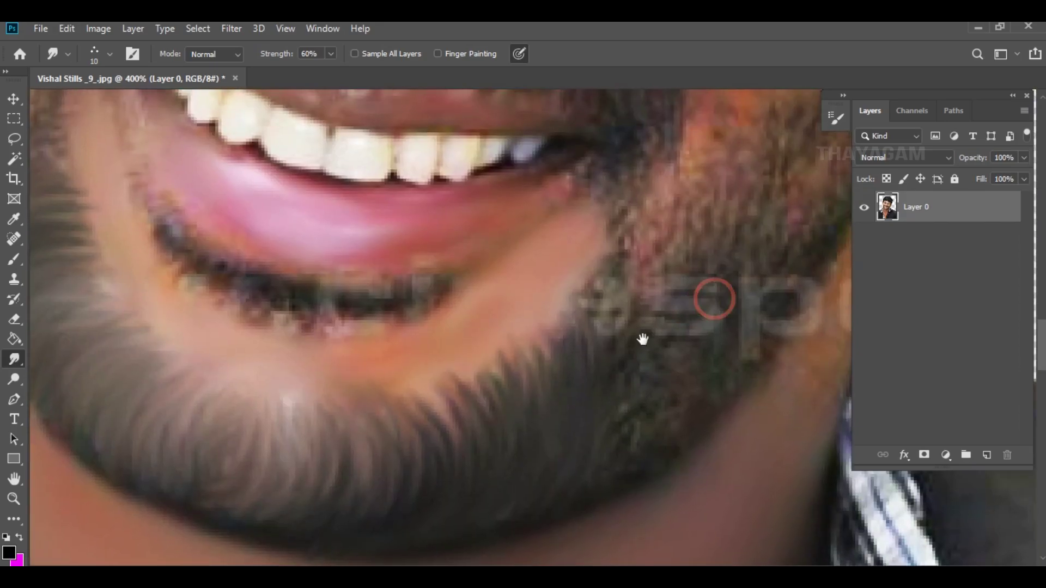
left_click(587, 448)
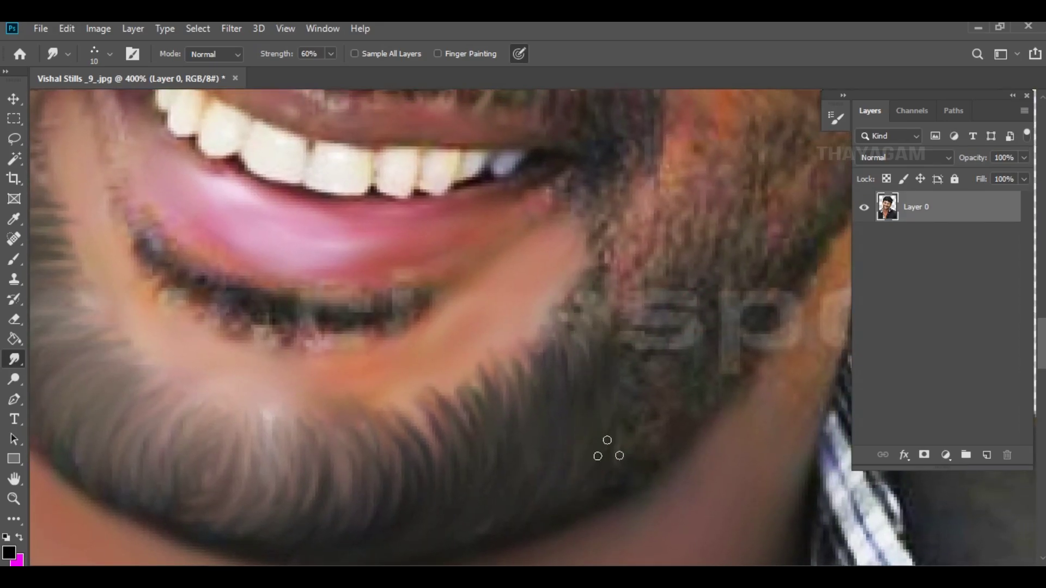
left_click_drag(602, 343, 588, 275)
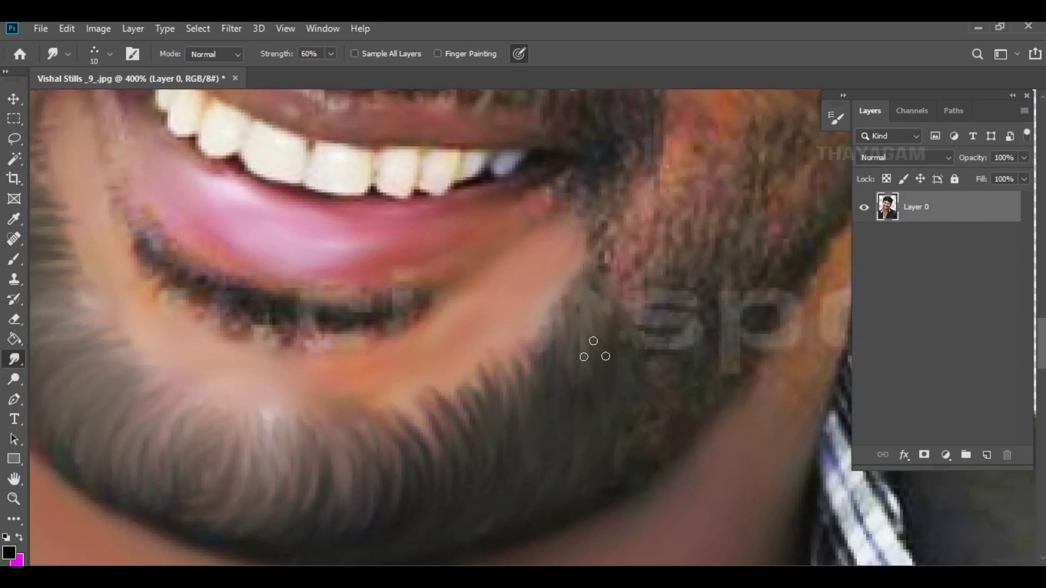
left_click_drag(610, 385, 621, 460)
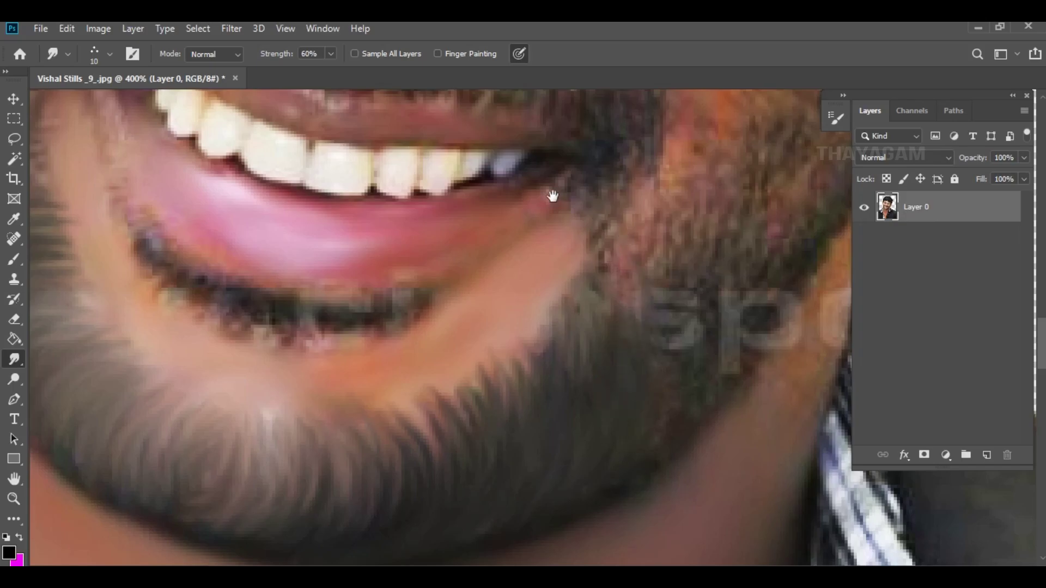
mouse_move(553, 198)
left_mouse_down()
mouse_move(596, 362)
mouse_move(687, 264)
left_mouse_up()
Step: Smear the stubble under the lower lip, near the jaw and on the cheek
left_click_drag(570, 350, 575, 222)
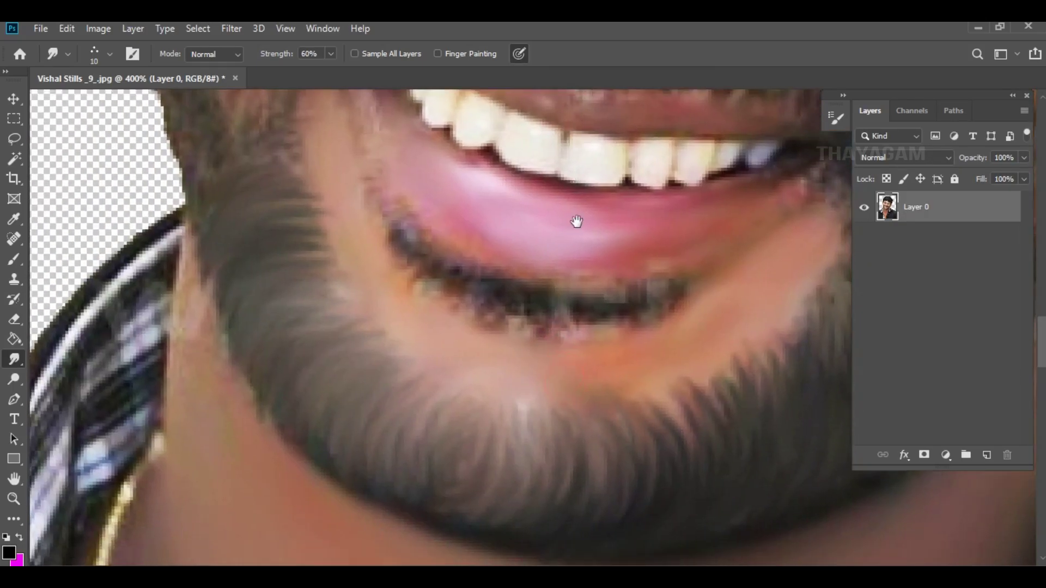
mouse_move(598, 285)
left_mouse_down()
mouse_move(515, 311)
mouse_move(525, 278)
mouse_move(445, 259)
mouse_move(415, 210)
left_mouse_up()
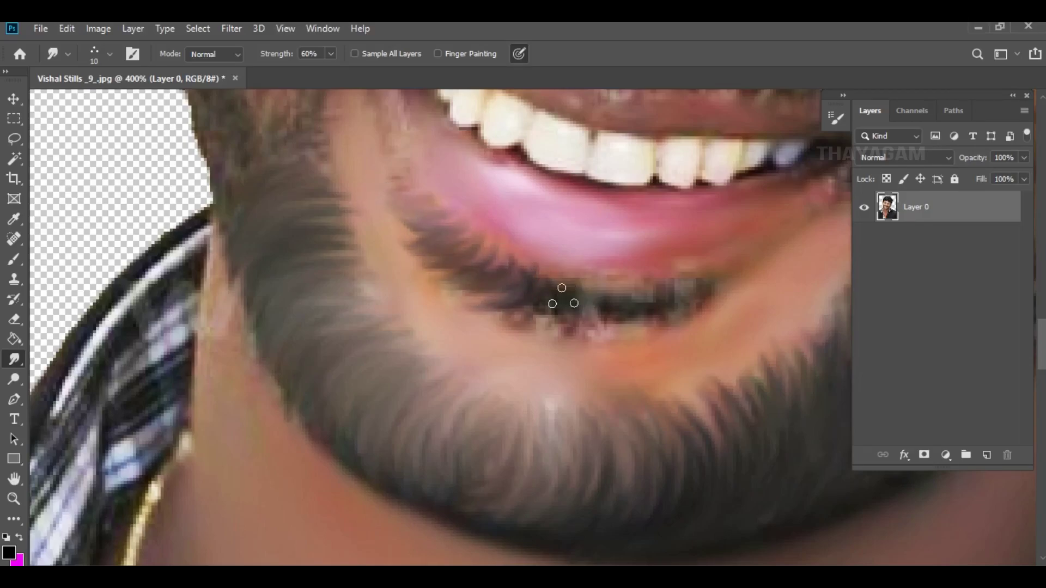
mouse_move(563, 298)
left_mouse_down()
mouse_move(543, 284)
mouse_move(538, 292)
mouse_move(666, 311)
mouse_move(685, 297)
mouse_move(713, 302)
left_mouse_up()
left_click_drag(502, 247, 392, 242)
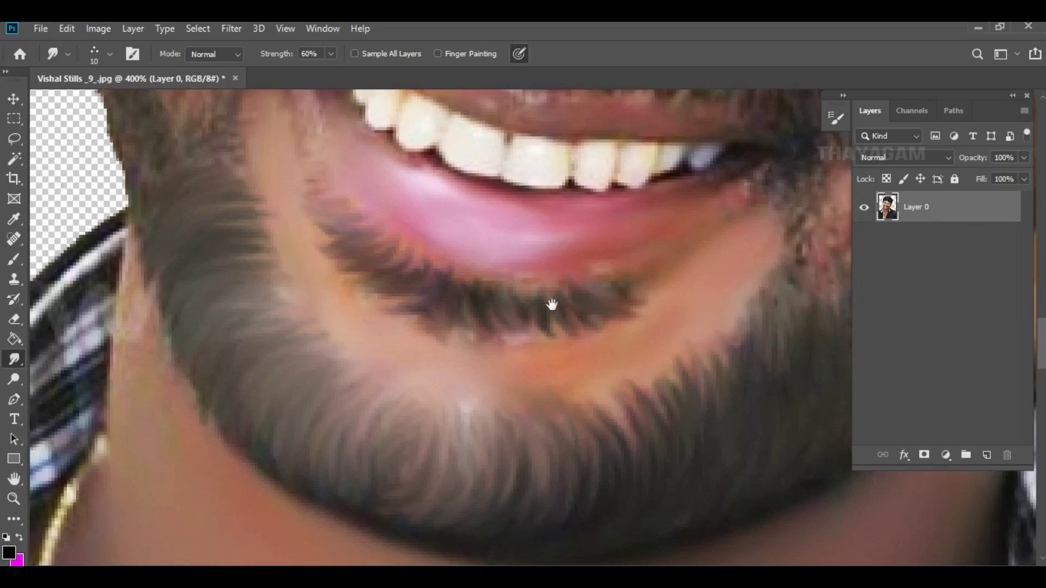
left_click_drag(432, 185, 544, 303)
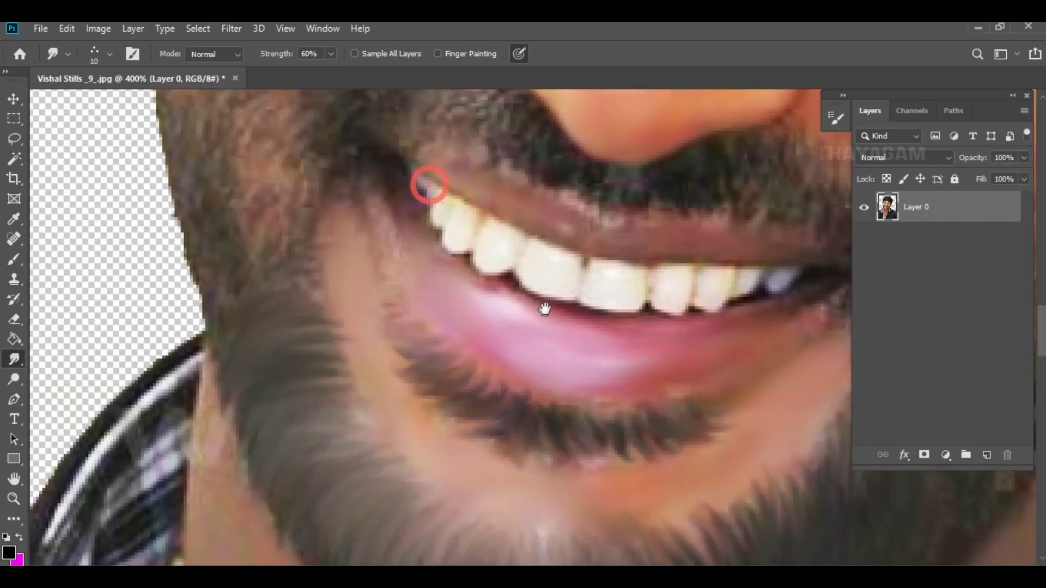
left_click_drag(376, 259, 333, 395)
mouse_move(380, 306)
left_mouse_down()
mouse_move(398, 327)
mouse_move(367, 285)
mouse_move(323, 342)
mouse_move(311, 327)
mouse_move(322, 276)
mouse_move(389, 185)
mouse_move(307, 233)
mouse_move(279, 218)
left_mouse_up()
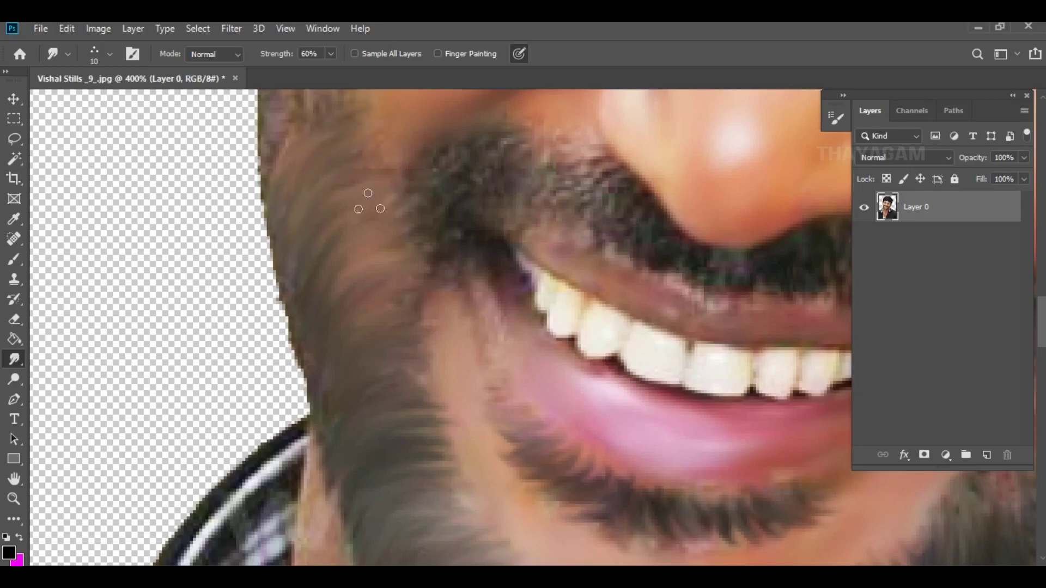
left_click_drag(369, 203, 381, 159)
left_click(411, 289)
Step: Smear the moustache hair upward into the skin under the nose
left_click_drag(442, 327, 350, 243)
left_click_drag(551, 347, 408, 310)
mouse_move(639, 262)
left_mouse_down()
mouse_move(498, 311)
mouse_move(580, 444)
left_mouse_up()
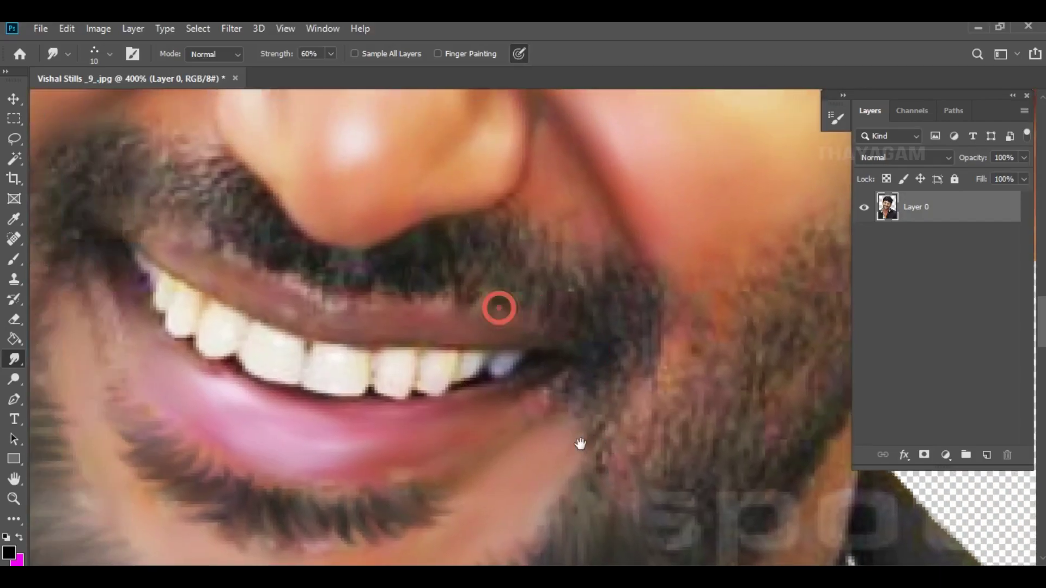
left_click_drag(372, 338, 428, 416)
left_click_drag(636, 357, 629, 321)
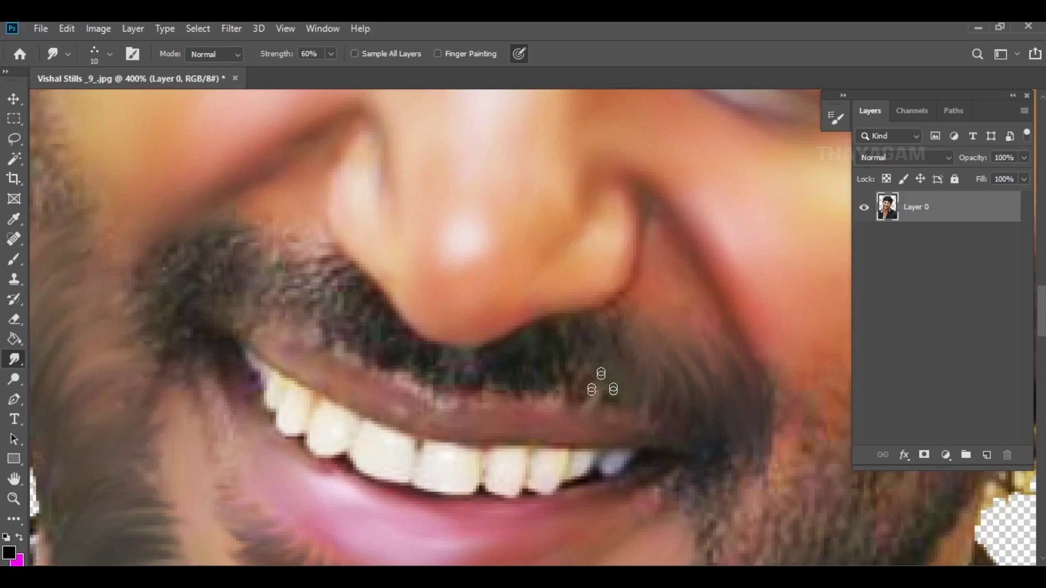
mouse_move(554, 320)
left_mouse_down()
mouse_move(553, 345)
mouse_move(533, 370)
mouse_move(411, 347)
mouse_move(381, 304)
mouse_move(350, 287)
mouse_move(280, 292)
mouse_move(334, 269)
mouse_move(321, 242)
mouse_move(235, 288)
mouse_move(272, 240)
mouse_move(196, 244)
left_mouse_up()
left_click_drag(294, 253, 309, 248)
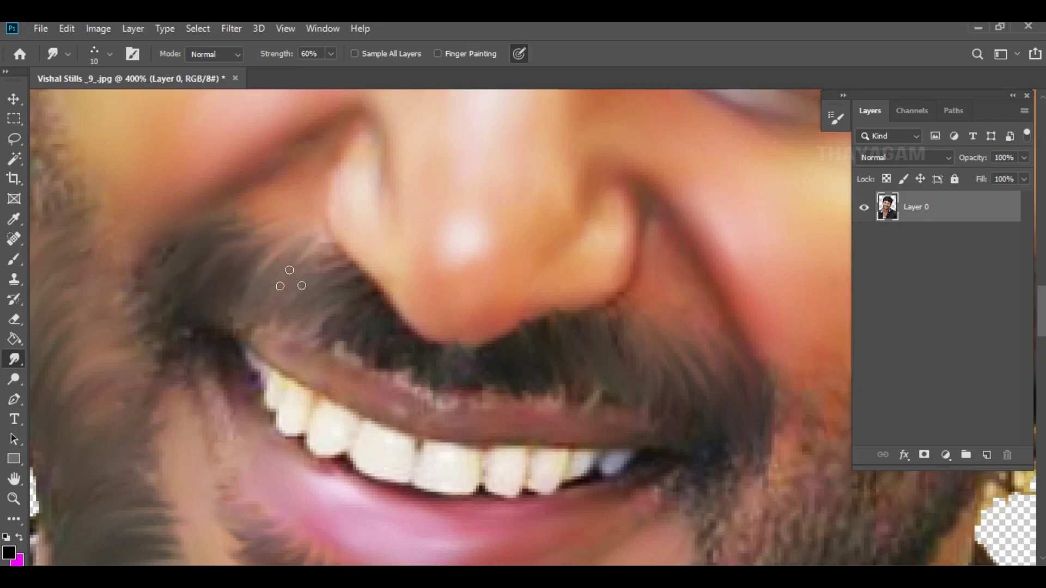
mouse_move(402, 361)
left_mouse_down()
mouse_move(401, 345)
mouse_move(364, 320)
left_mouse_up()
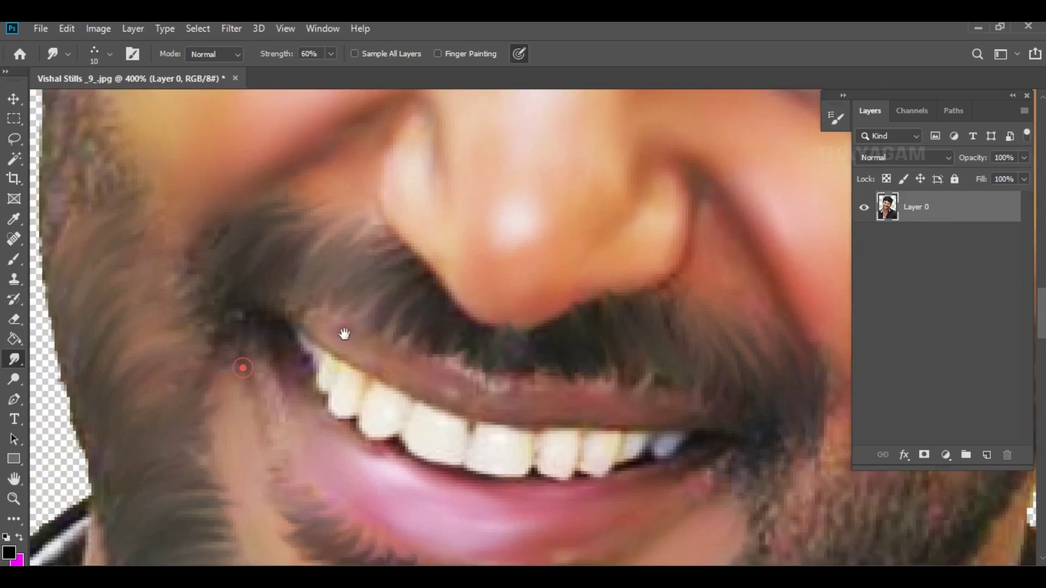
left_click_drag(240, 370, 372, 324)
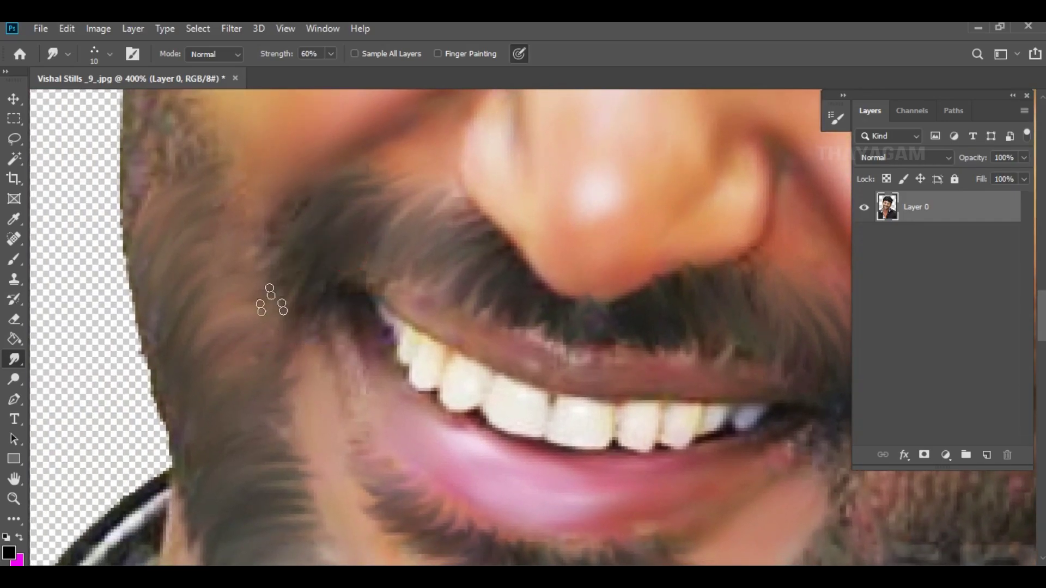
Step: Pan and zoom to bring the right cheek, ear edge, lower beard and chin into view
left_click_drag(763, 349, 473, 299)
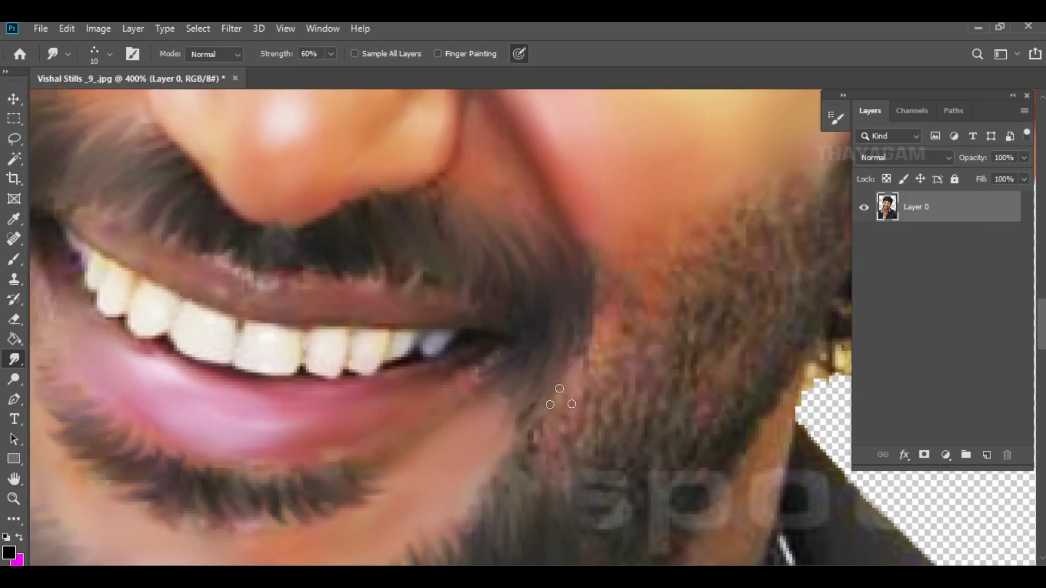
left_click_drag(656, 362, 450, 400)
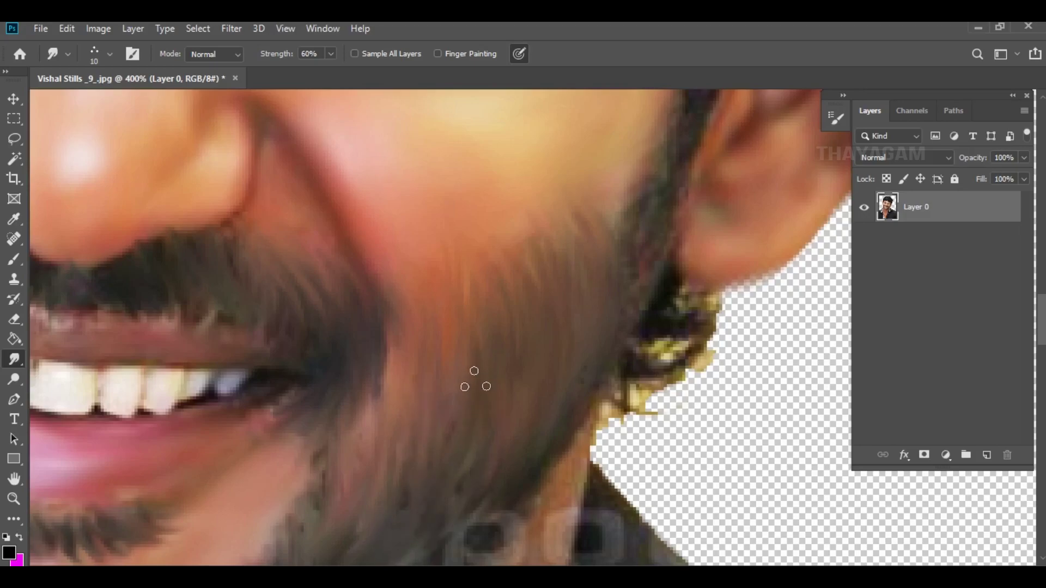
scroll(475, 379, "down", 2)
scroll(518, 337, "down", 3)
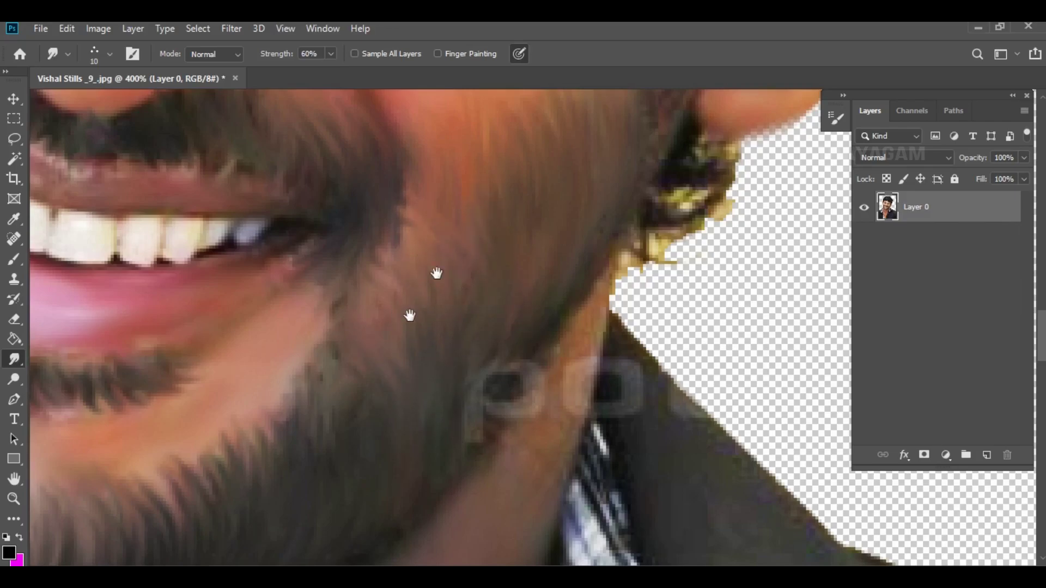
left_click_drag(437, 273, 582, 194)
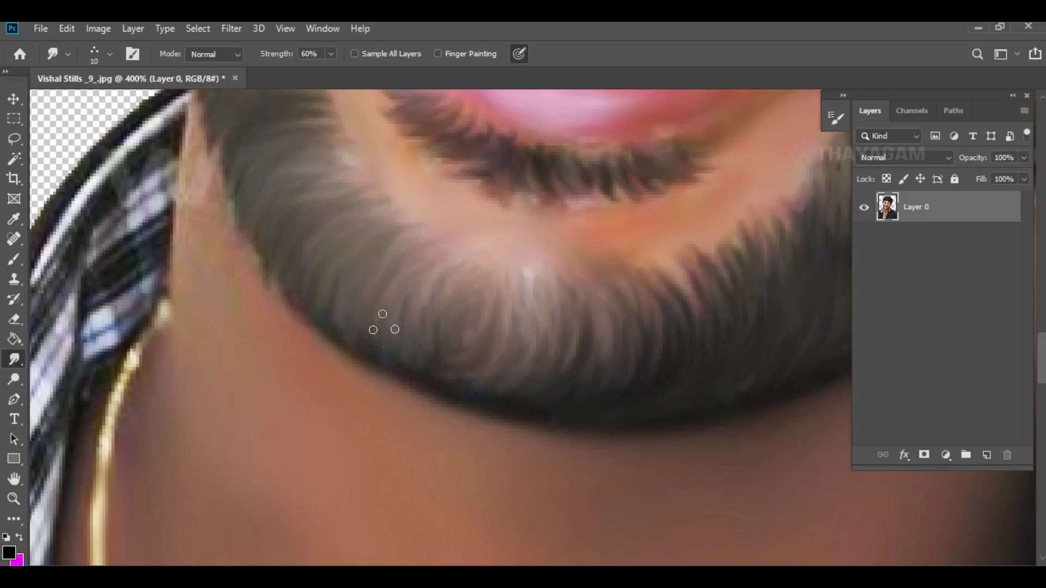
Step: Streak the chin beard into radial strands and smear its upper and lower edges
mouse_move(468, 280)
left_mouse_down()
mouse_move(447, 327)
mouse_move(461, 321)
left_mouse_up()
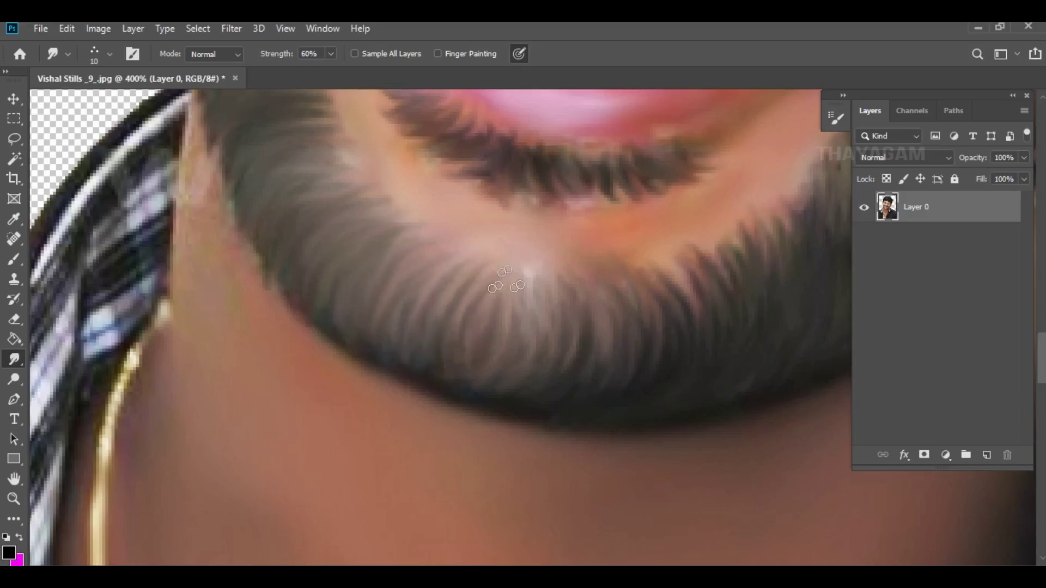
left_click_drag(517, 272, 474, 297)
left_click_drag(347, 301, 384, 326)
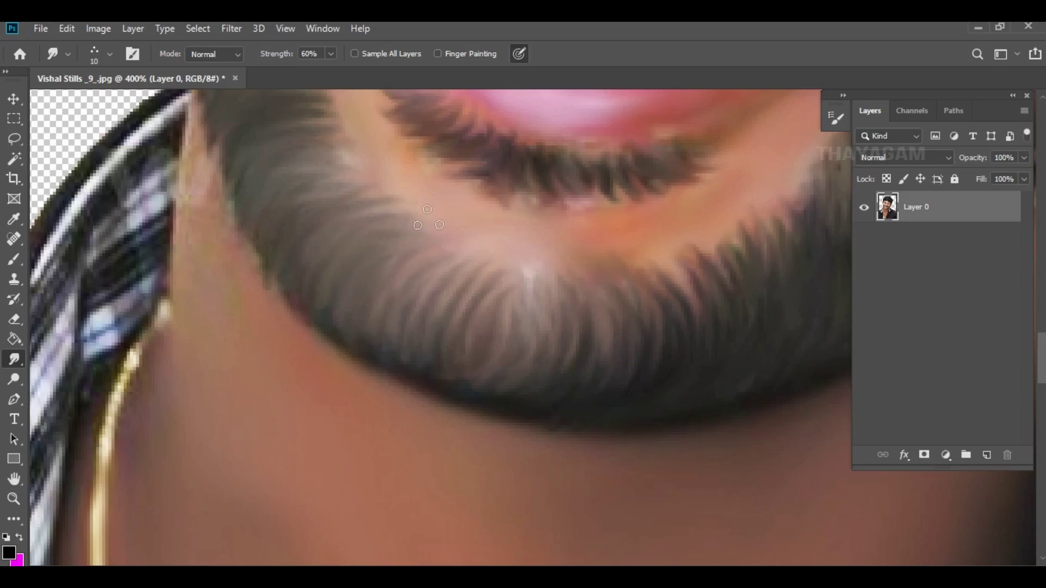
left_click_drag(327, 186, 394, 177)
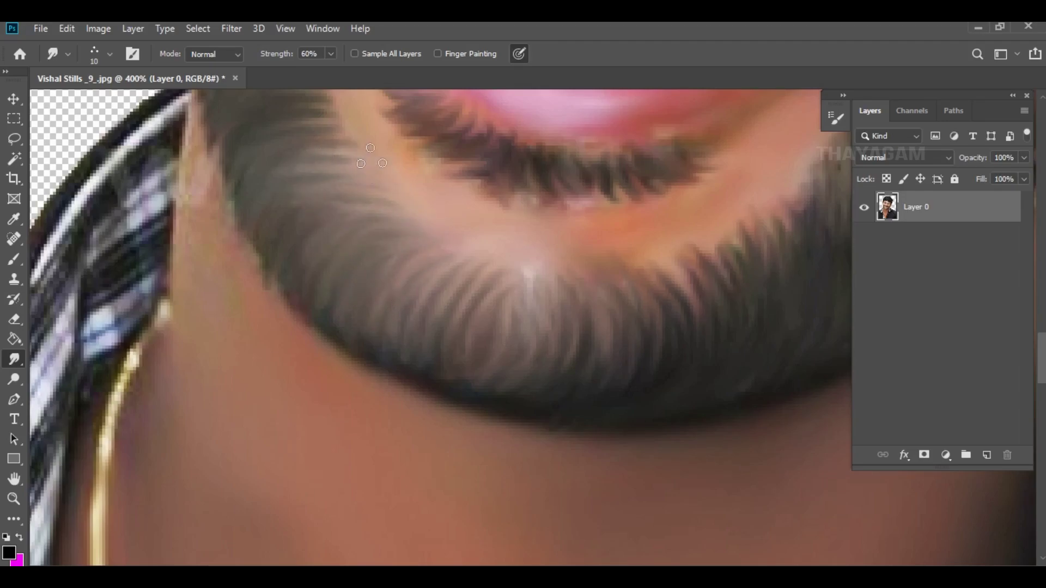
left_click_drag(533, 263, 515, 395)
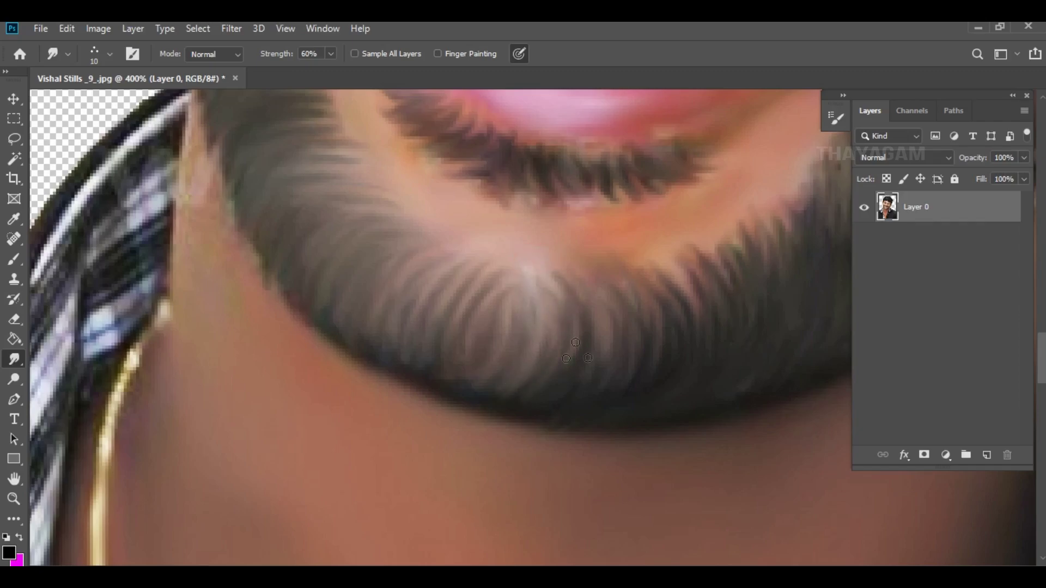
mouse_move(584, 275)
left_mouse_down()
mouse_move(743, 233)
mouse_move(718, 217)
mouse_move(730, 214)
mouse_move(822, 211)
mouse_move(849, 224)
mouse_move(779, 204)
mouse_move(834, 177)
left_mouse_up()
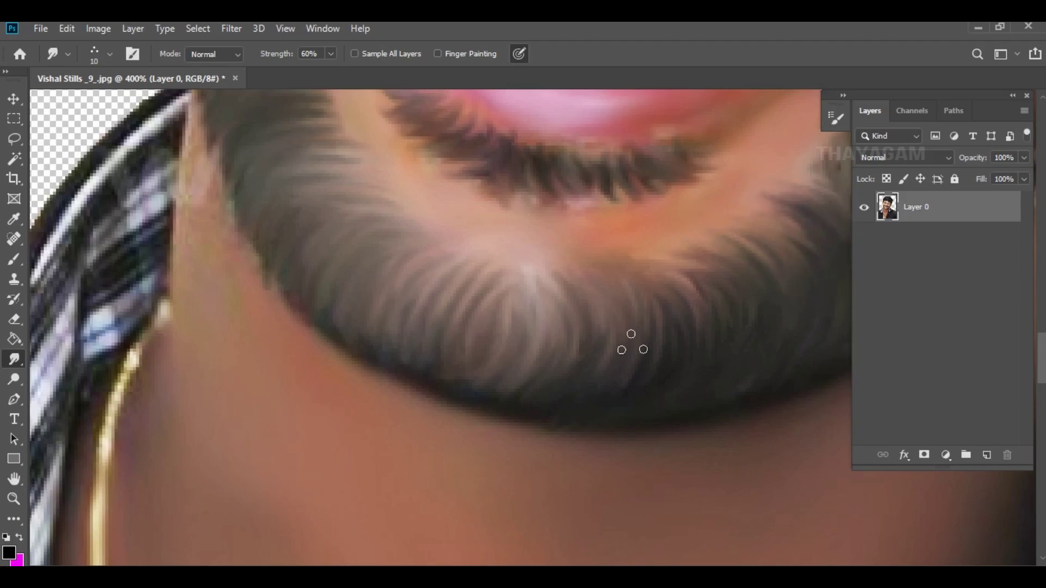
Step: Smudge the jaw beard beside the mouth upward and soften its edge near the cheek
left_click_drag(536, 220, 583, 420)
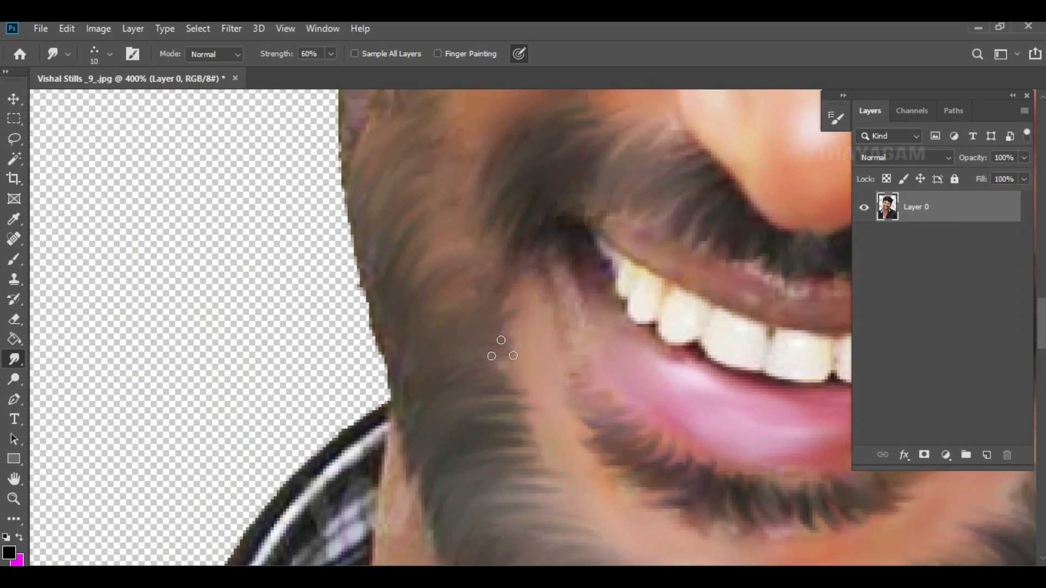
left_click(479, 357)
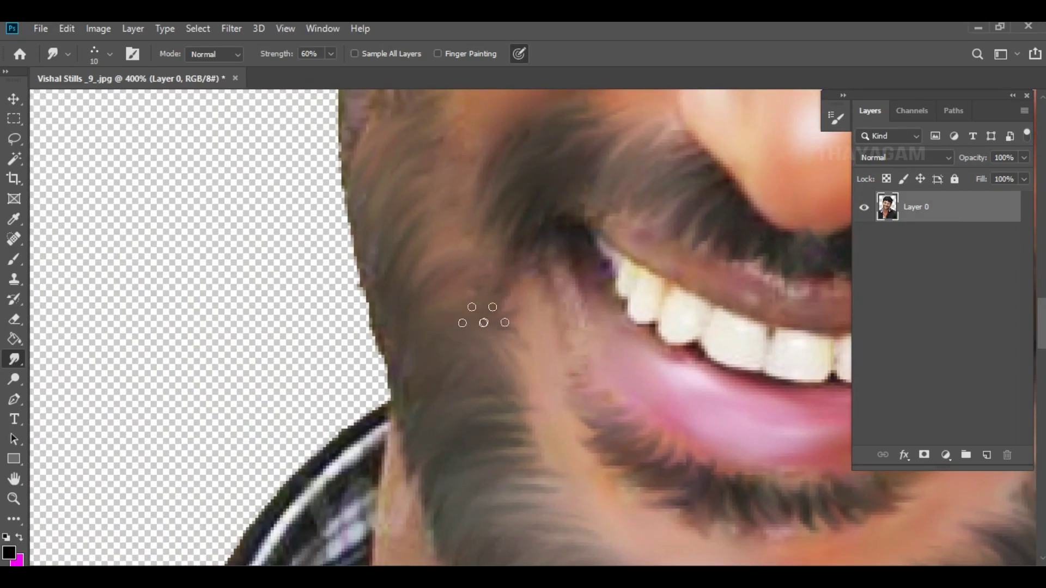
mouse_move(478, 224)
left_mouse_down()
mouse_move(392, 395)
mouse_move(454, 335)
left_mouse_up()
left_click_drag(395, 308, 432, 245)
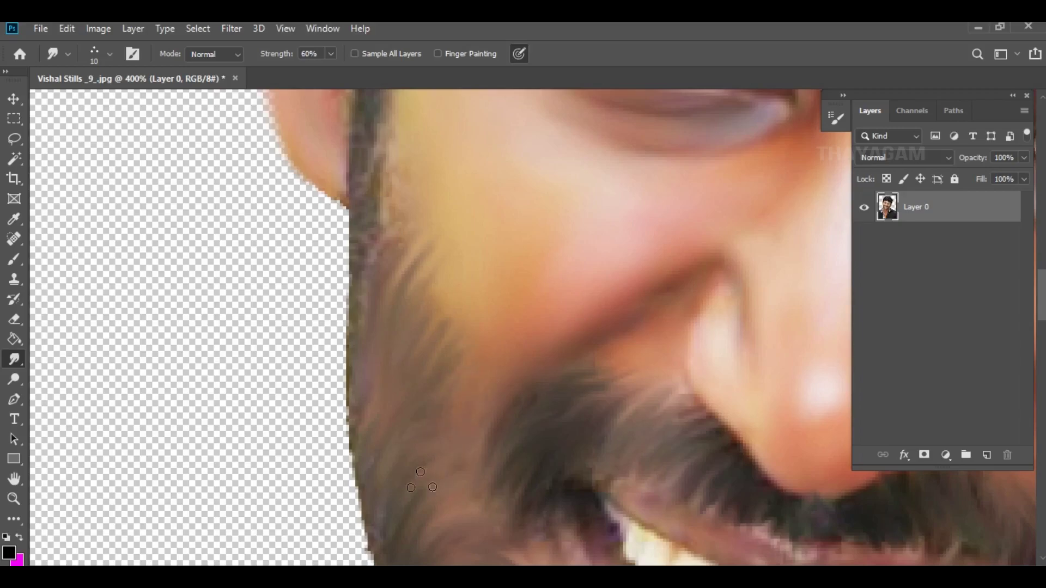
left_click_drag(458, 324, 481, 415)
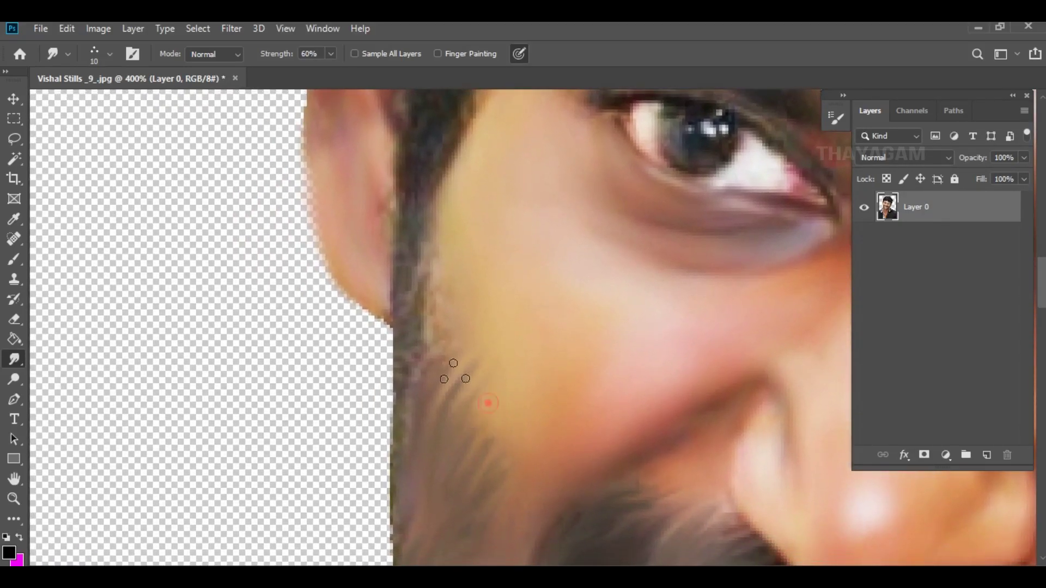
left_click_drag(455, 373, 448, 339)
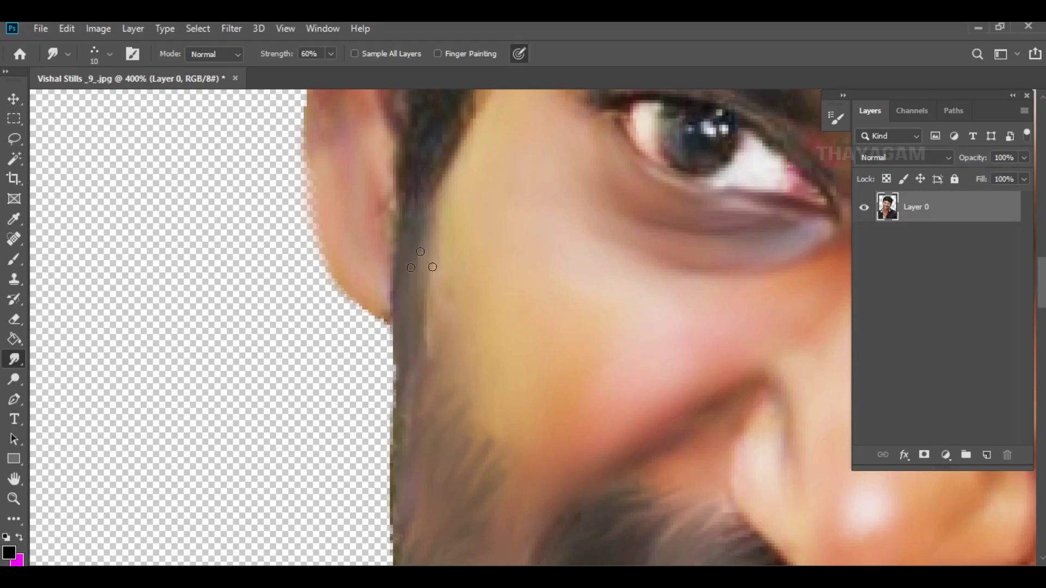
Step: Streak the dark sideburn edge and the temple hairline upward into painted strands
left_click_drag(511, 256, 503, 439)
left_click_drag(400, 425, 416, 343)
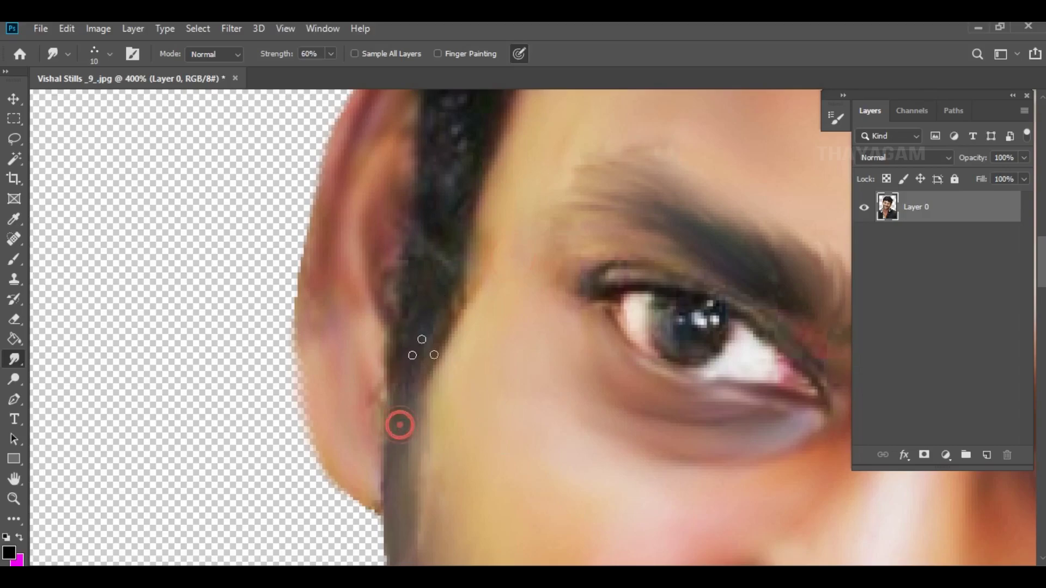
left_click_drag(459, 281, 504, 228)
left_click_drag(452, 92, 463, 246)
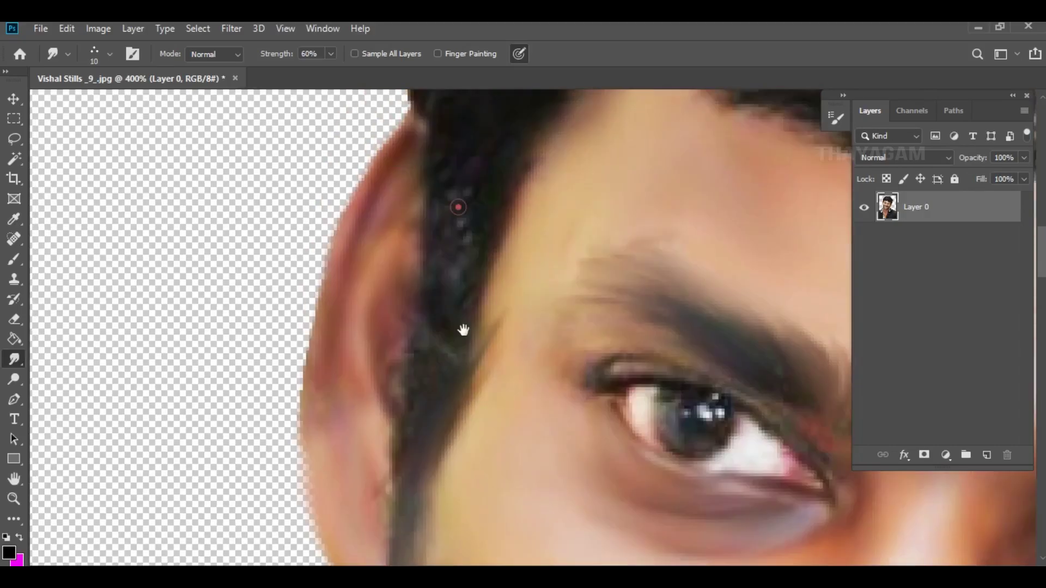
left_click_drag(460, 320, 528, 240)
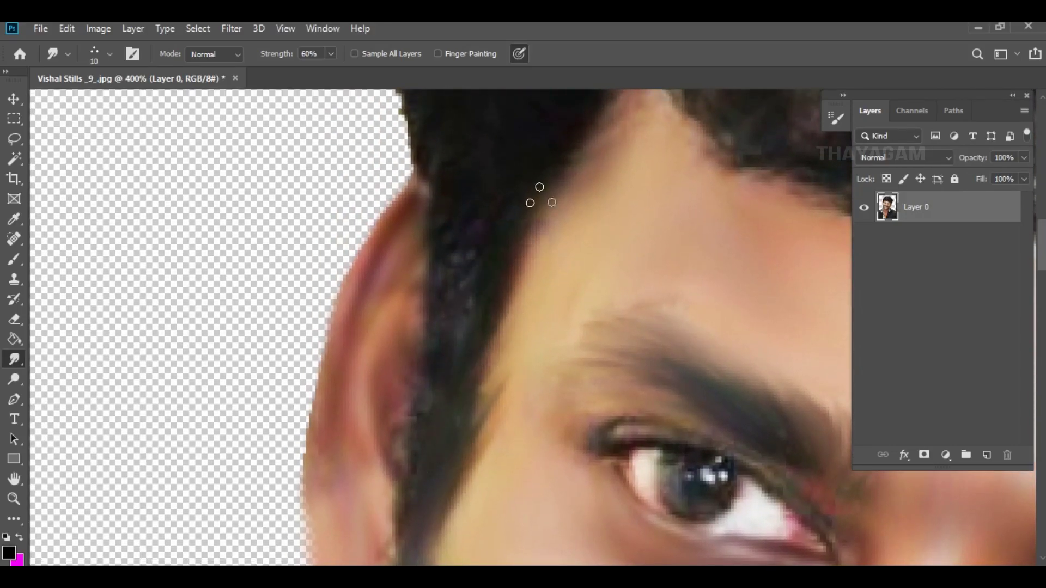
left_click_drag(484, 339, 451, 238)
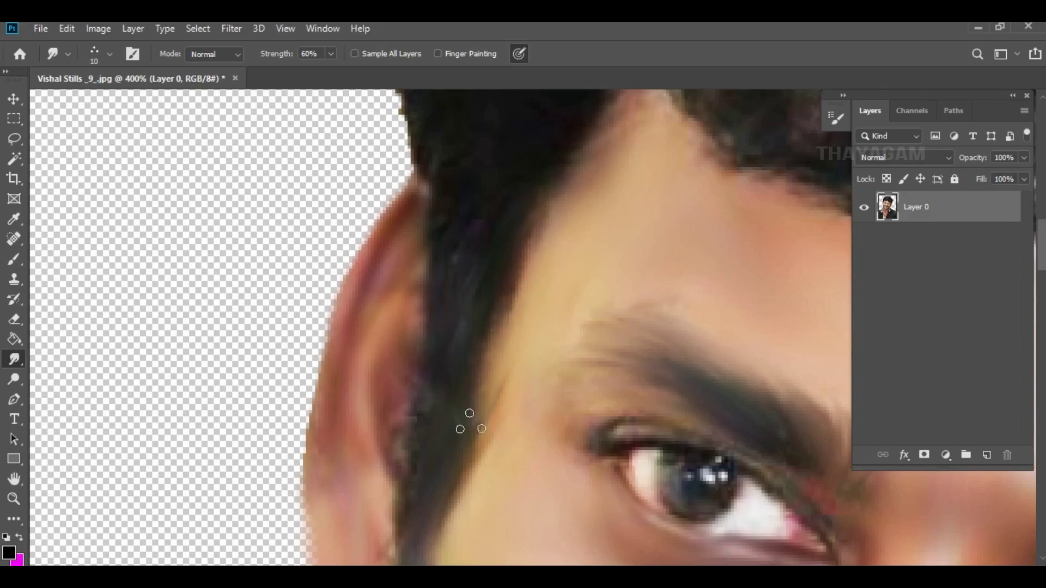
Step: Smear the hair edge over the forehead, dropping smudge strength to 50%
left_click_drag(503, 302, 479, 460)
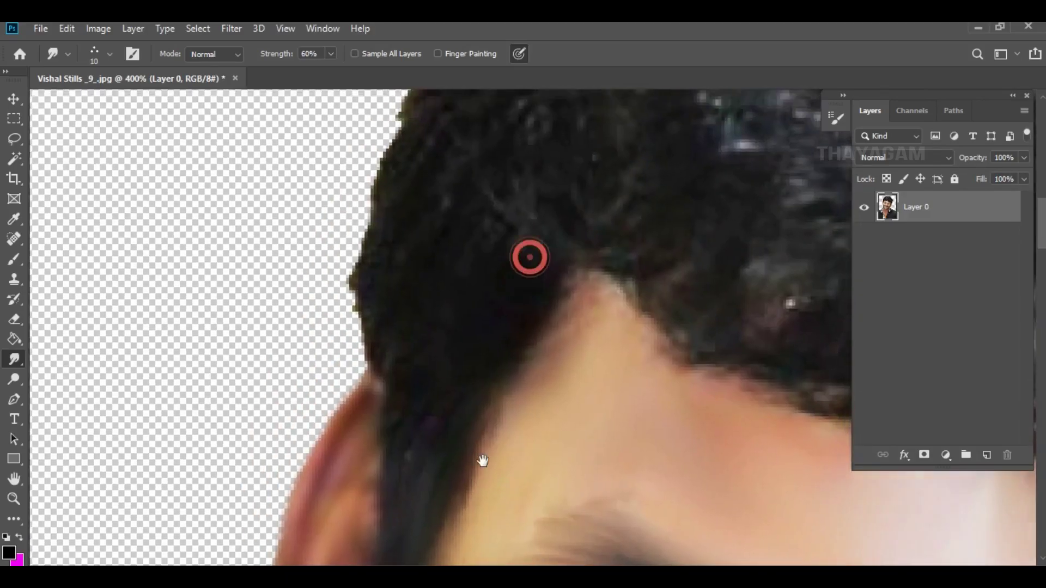
mouse_move(482, 334)
left_mouse_down()
mouse_move(514, 304)
mouse_move(528, 243)
left_mouse_up()
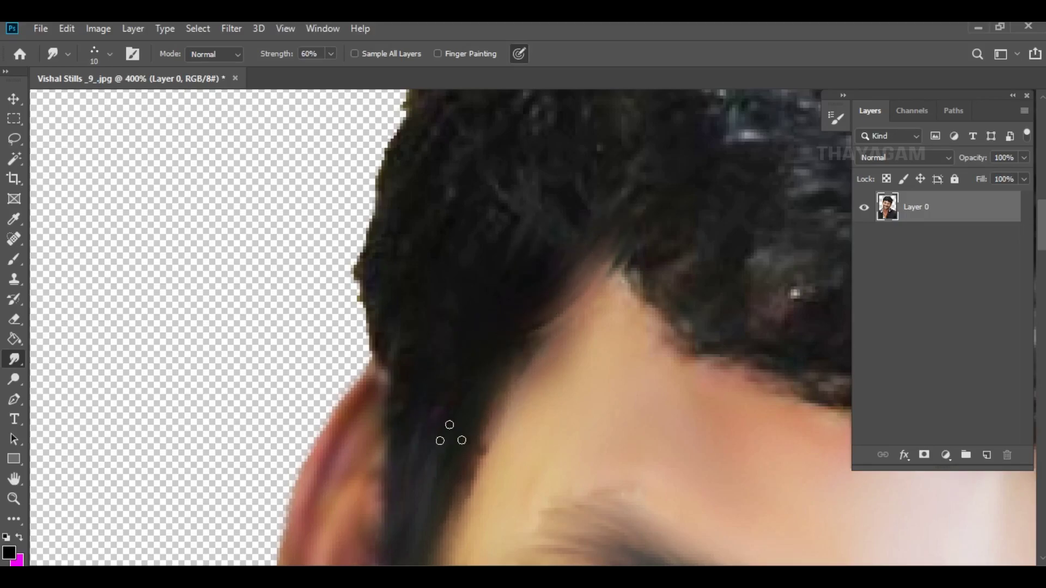
mouse_move(451, 434)
left_mouse_down()
mouse_move(561, 315)
mouse_move(416, 499)
left_mouse_up()
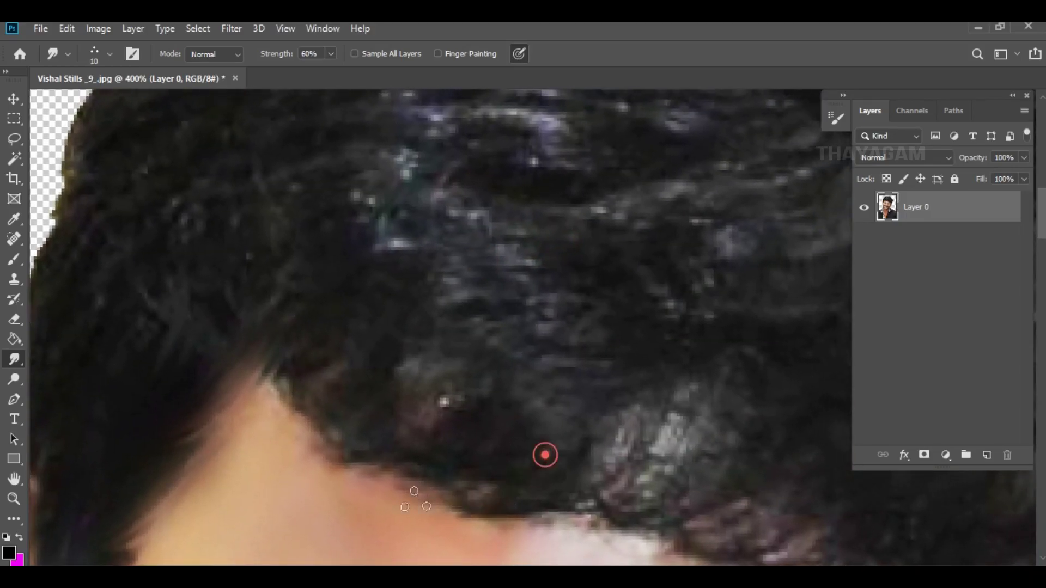
key("5")
left_click_drag(547, 416, 316, 449)
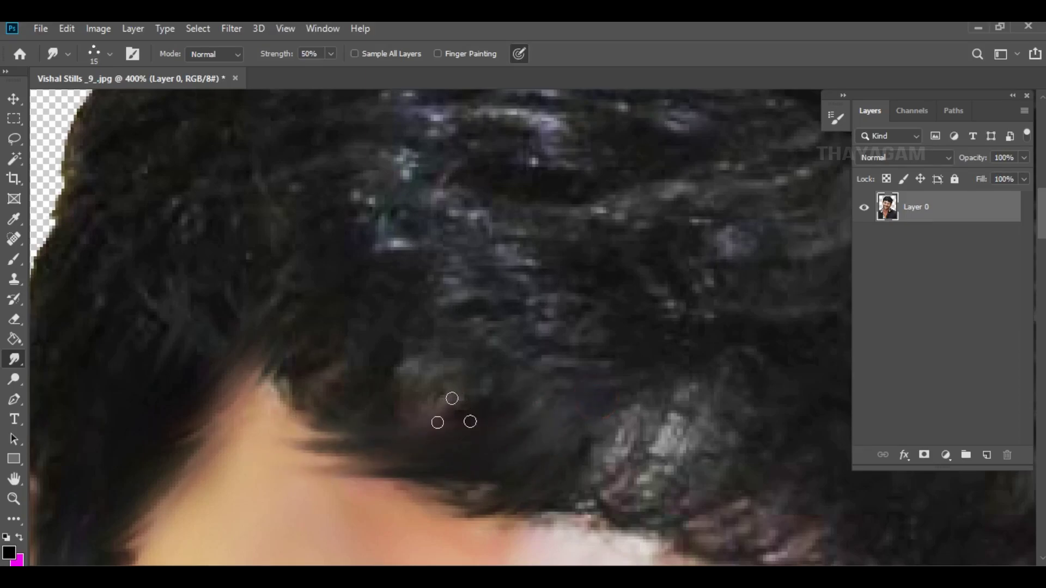
left_click_drag(432, 405, 261, 381)
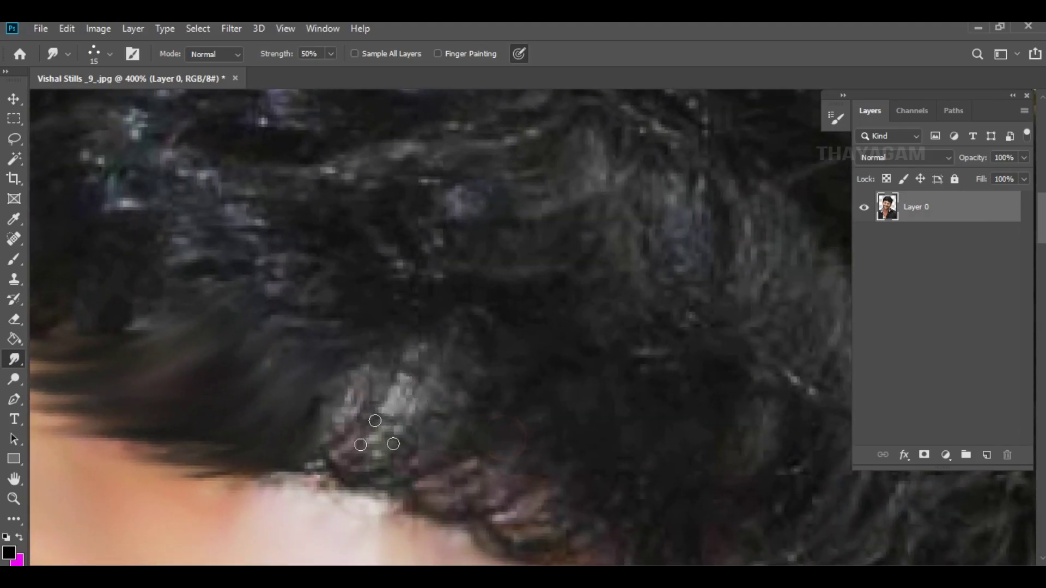
Step: Smooth the hair strands along the hairline, including its right edge
mouse_move(381, 436)
left_mouse_down()
mouse_move(335, 442)
mouse_move(395, 486)
mouse_move(391, 517)
left_mouse_up()
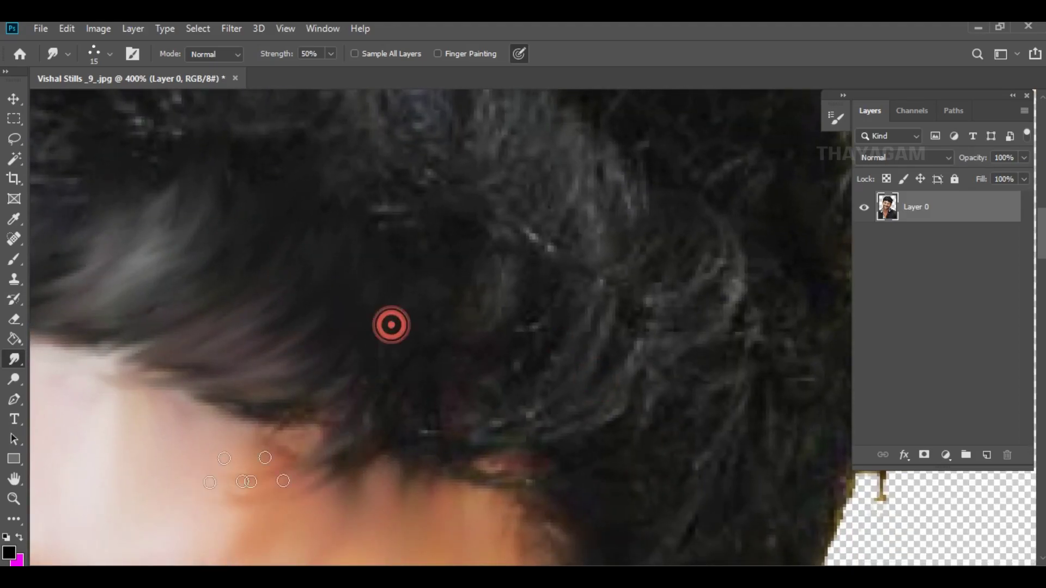
left_click_drag(390, 325, 362, 427)
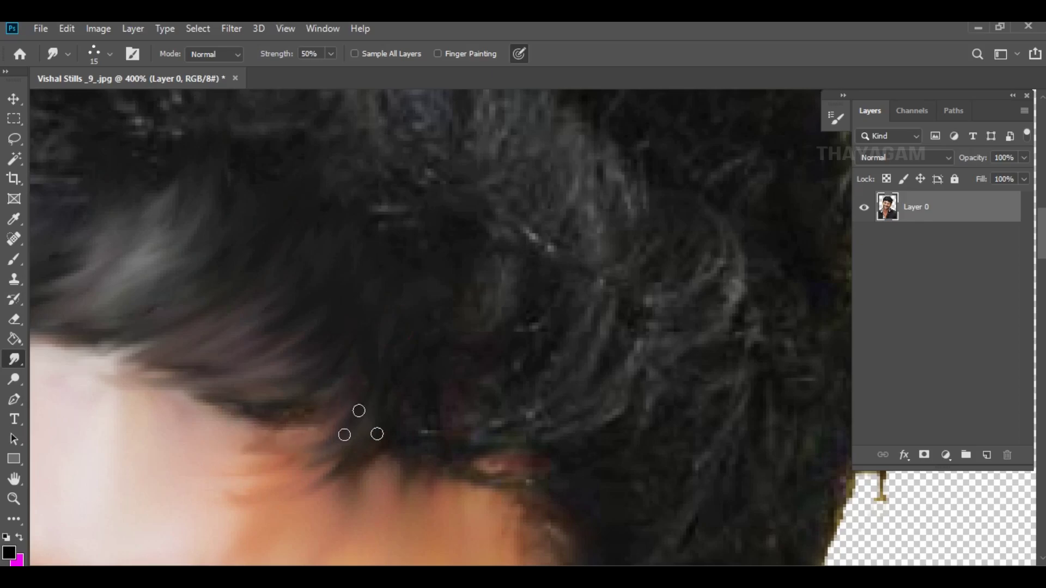
mouse_move(467, 323)
left_mouse_down()
mouse_move(494, 410)
mouse_move(403, 252)
left_mouse_up()
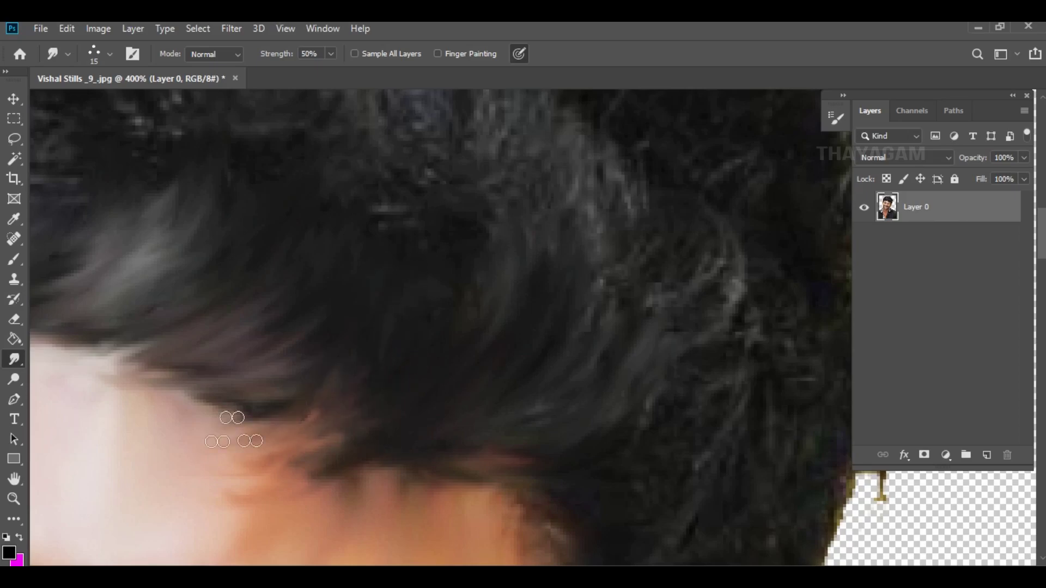
left_click_drag(610, 418, 448, 266)
mouse_move(458, 335)
left_mouse_down()
mouse_move(465, 405)
mouse_move(469, 376)
mouse_move(456, 496)
mouse_move(387, 443)
mouse_move(367, 437)
mouse_move(344, 455)
mouse_move(416, 355)
left_mouse_up()
Step: Pull dark strands into the forehead and smudge the hair beside and above the ear
mouse_move(414, 544)
left_mouse_down()
mouse_move(421, 374)
mouse_move(442, 260)
mouse_move(418, 508)
left_mouse_up()
mouse_move(424, 469)
left_mouse_down()
mouse_move(388, 296)
mouse_move(397, 290)
mouse_move(387, 241)
mouse_move(347, 269)
mouse_move(346, 214)
left_mouse_up()
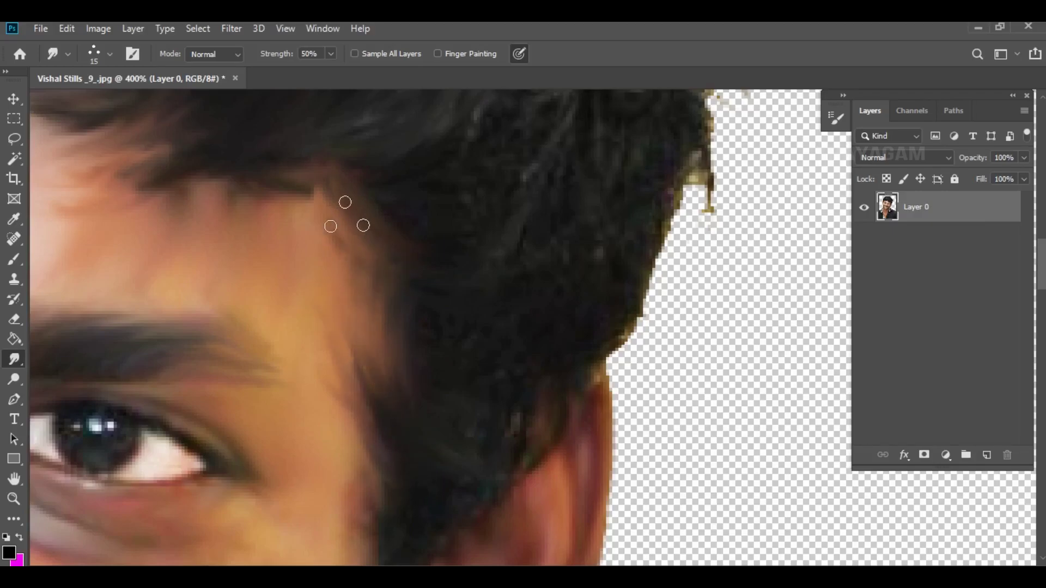
mouse_move(411, 415)
left_mouse_down()
mouse_move(423, 270)
mouse_move(381, 382)
left_mouse_up()
left_click_drag(327, 524, 414, 309)
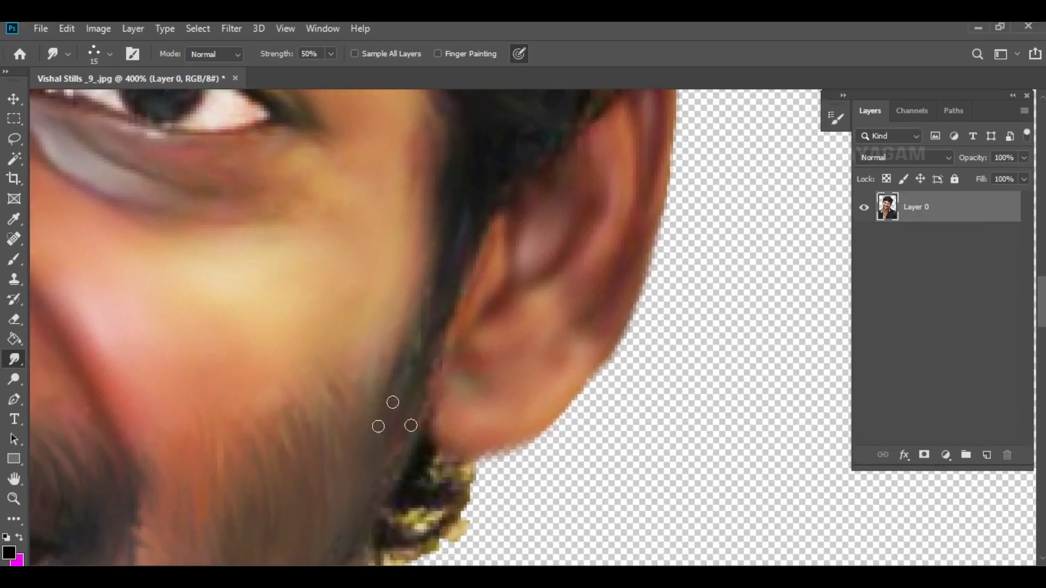
mouse_move(466, 207)
left_mouse_down()
mouse_move(374, 451)
mouse_move(349, 479)
left_mouse_up()
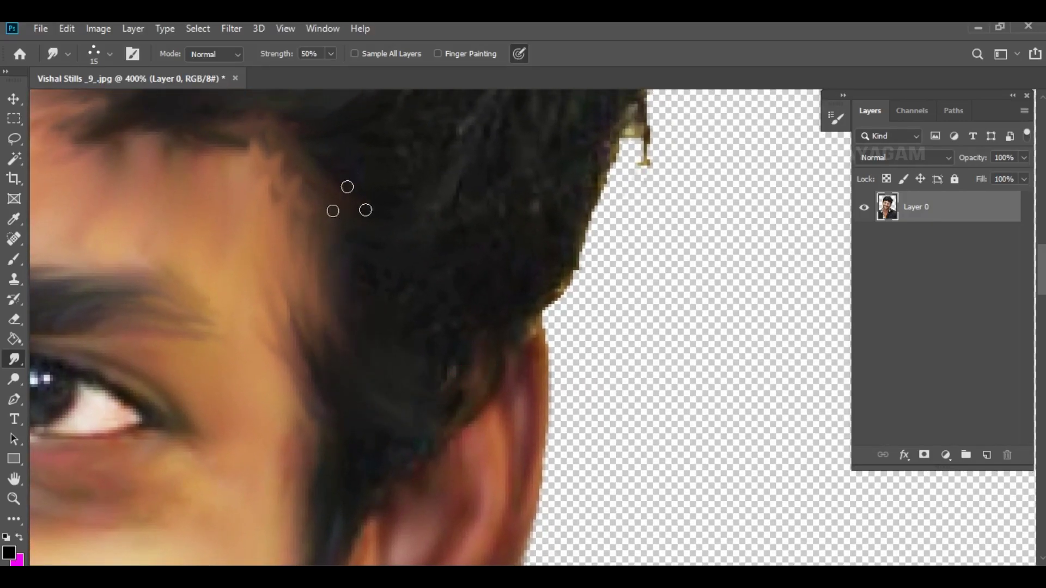
mouse_move(347, 204)
left_mouse_down()
mouse_move(297, 182)
mouse_move(329, 176)
mouse_move(327, 224)
left_mouse_up()
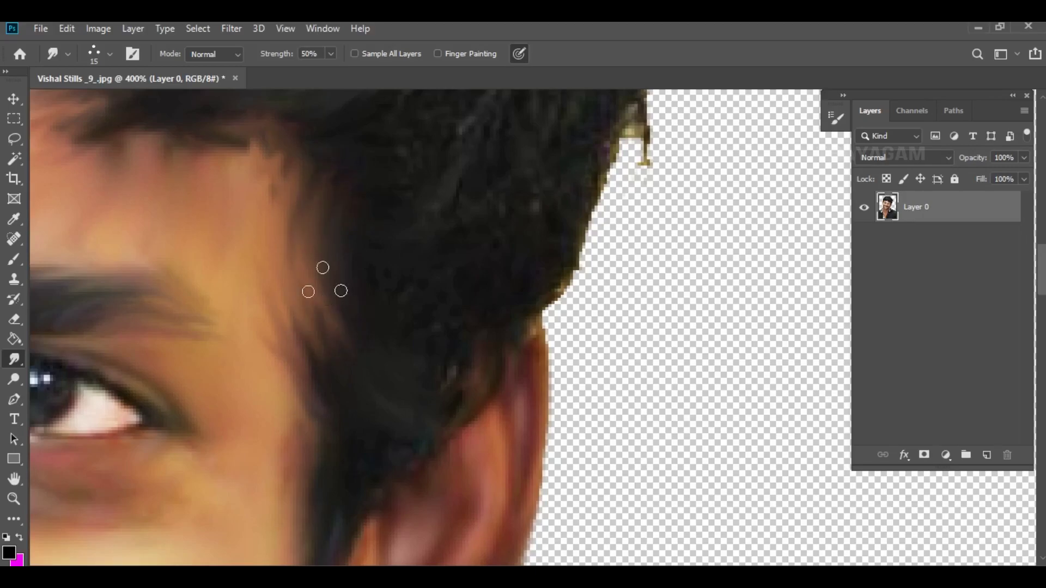
mouse_move(299, 140)
left_mouse_down()
mouse_move(375, 380)
mouse_move(436, 357)
mouse_move(478, 374)
mouse_move(591, 313)
mouse_move(599, 382)
mouse_move(570, 385)
mouse_move(547, 414)
mouse_move(522, 385)
left_mouse_up()
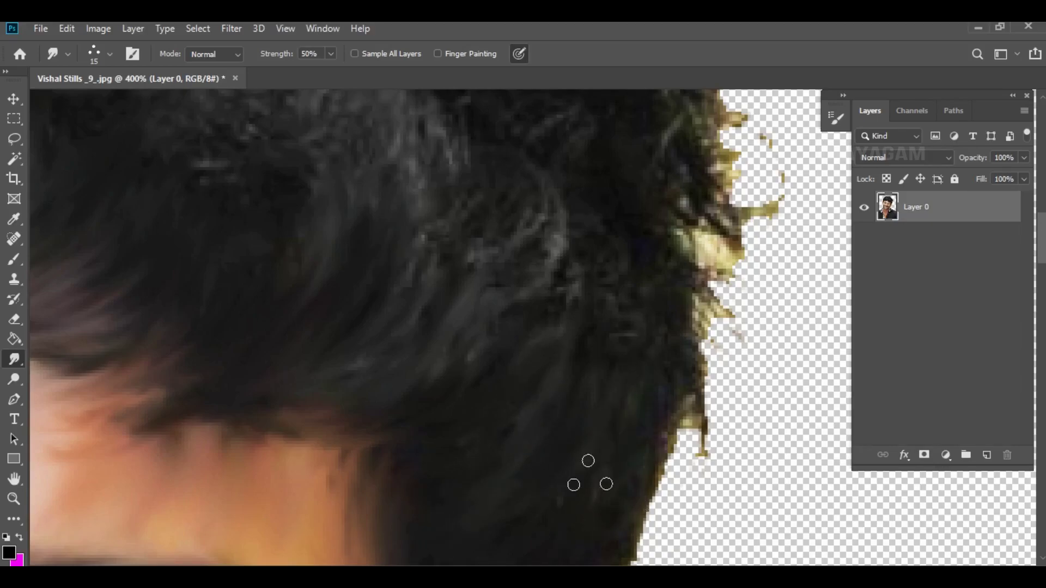
scroll(615, 406, "up", 3)
Step: Smooth strands across the crown and blend the stray strands on the hair's right edge
scroll(621, 422, "down", 2)
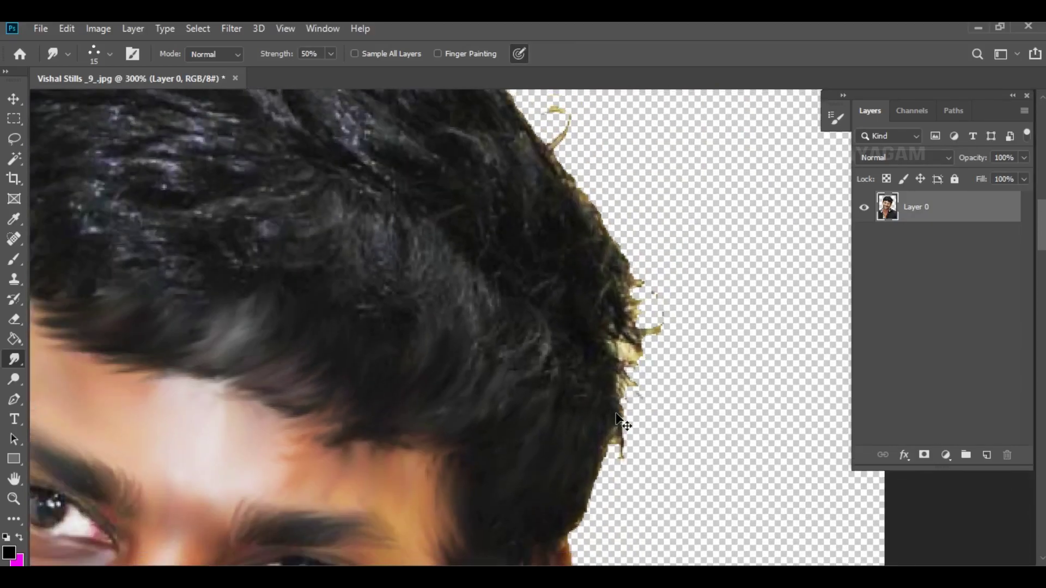
scroll(618, 420, "down", 2)
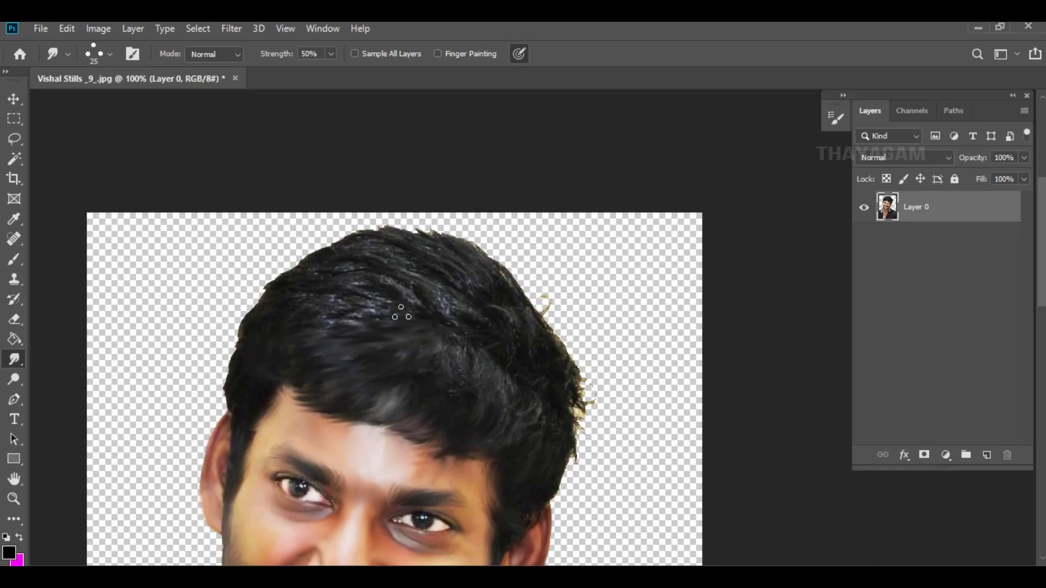
left_click_drag(292, 321, 453, 322)
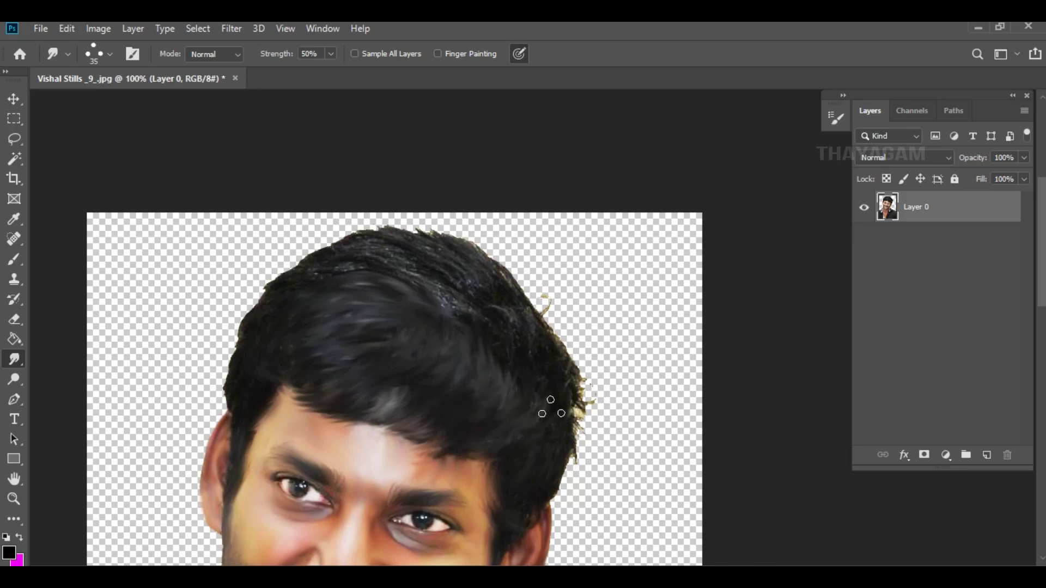
mouse_move(475, 306)
left_mouse_down()
mouse_move(479, 281)
mouse_move(460, 297)
mouse_move(313, 277)
mouse_move(392, 245)
mouse_move(474, 273)
mouse_move(519, 309)
left_mouse_up()
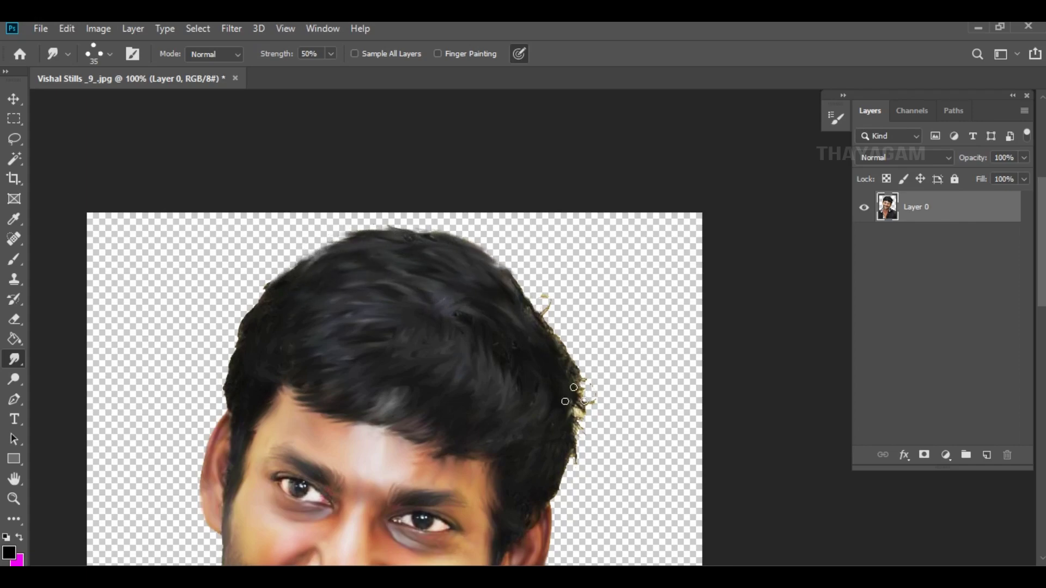
mouse_move(575, 395)
left_mouse_down()
mouse_move(561, 392)
mouse_move(550, 299)
left_mouse_up()
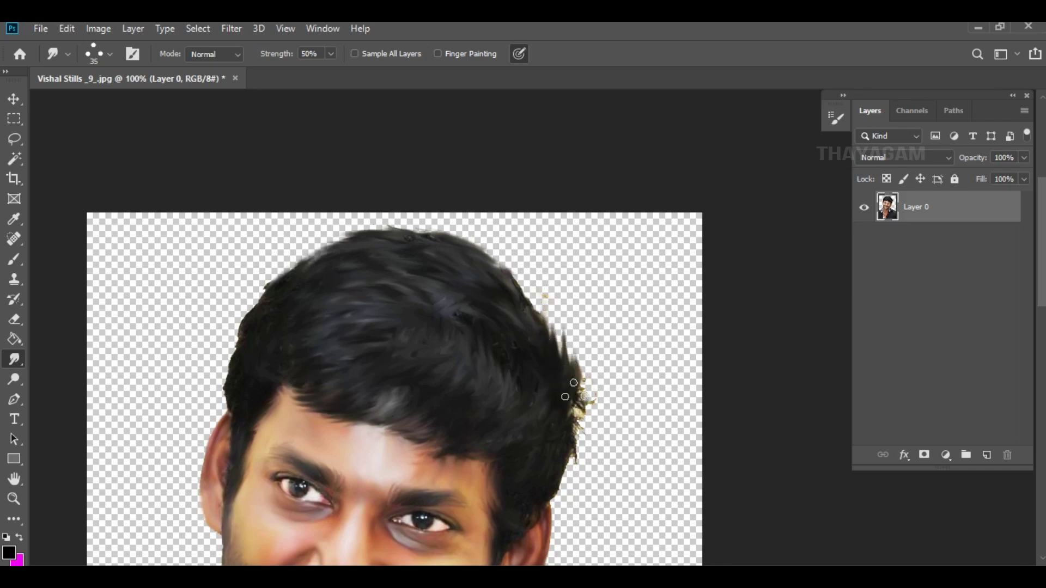
mouse_move(574, 392)
left_mouse_down()
mouse_move(573, 452)
mouse_move(572, 406)
left_mouse_up()
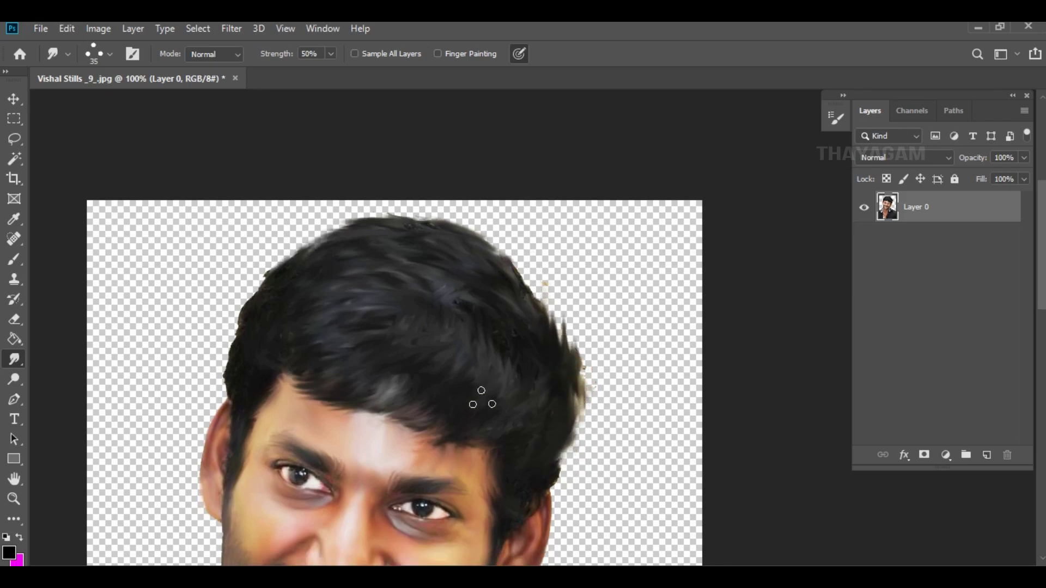
scroll(480, 402, "down", 3)
scroll(452, 392, "down", 1)
scroll(432, 381, "down", 2)
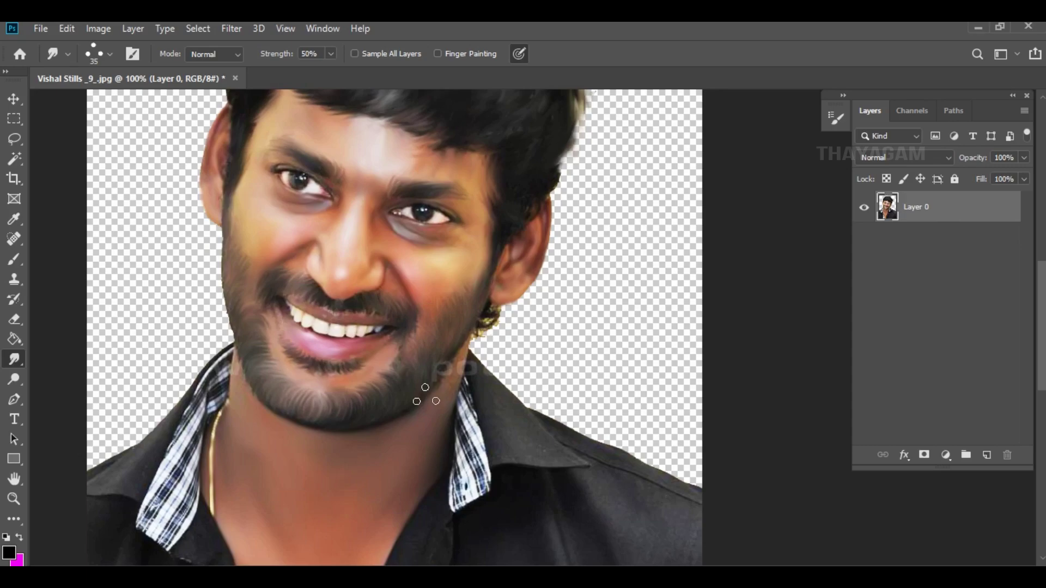
Step: Zoom to 300% and switch to a soft round 25 px smudge brush
key("ctrl+plus")
key("ctrl+plus")
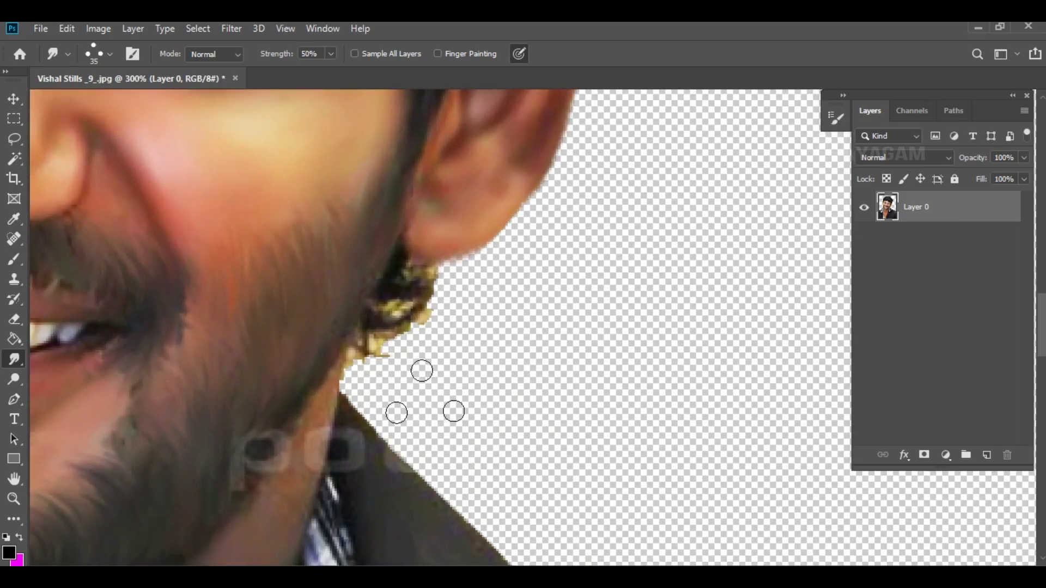
left_click(114, 54)
left_click(153, 169)
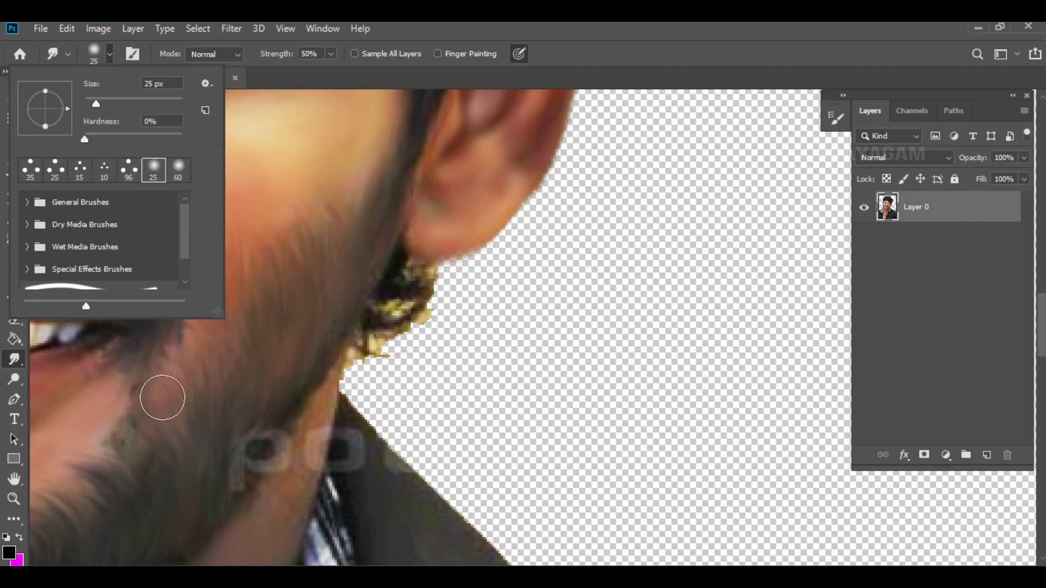
left_click(162, 398)
Step: At 30% strength with a 10–20 px brush, smudge the neck edge and blend beard into jaw
left_click_drag(229, 417, 368, 382)
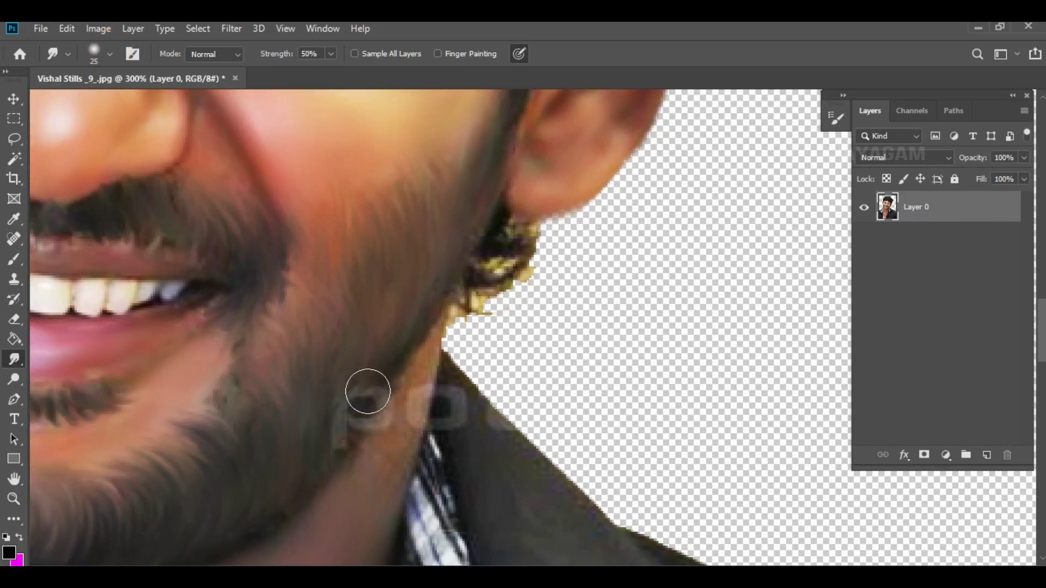
key("bracketleft")
key("bracketleft")
key("bracketleft")
key("3")
left_click(413, 378)
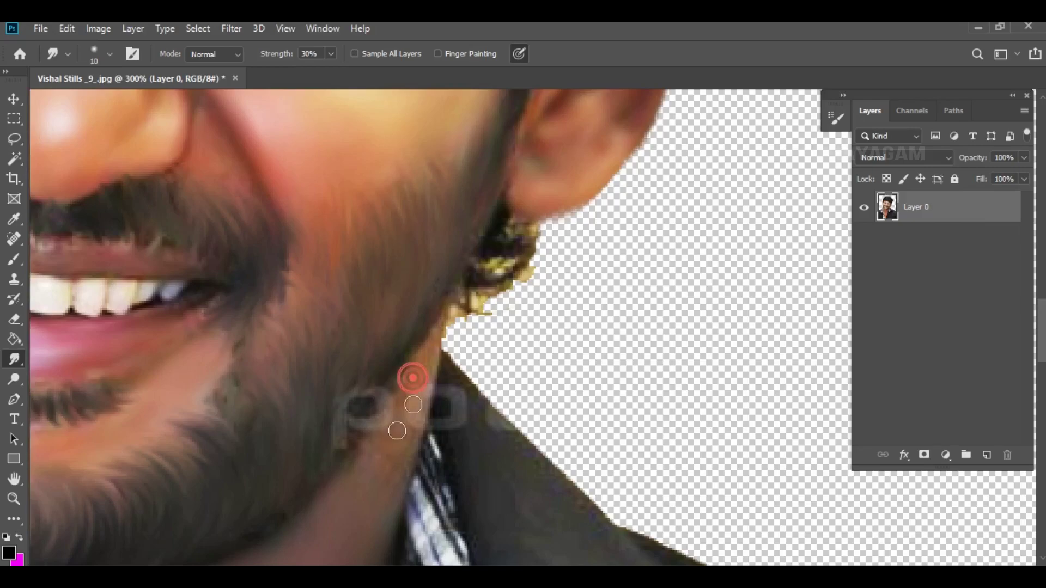
key("bracketright")
left_click(373, 456)
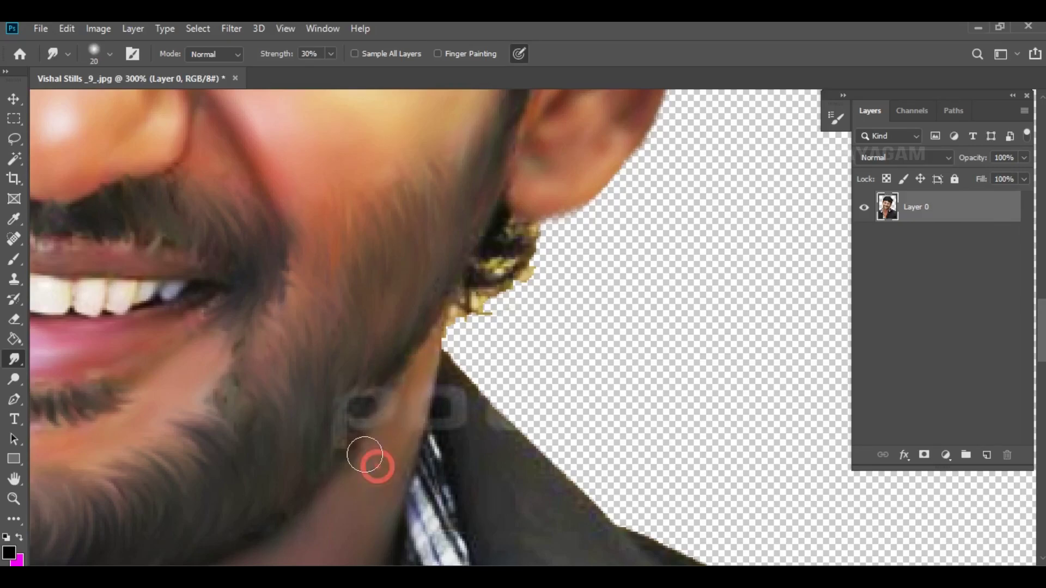
left_click_drag(324, 436, 345, 403)
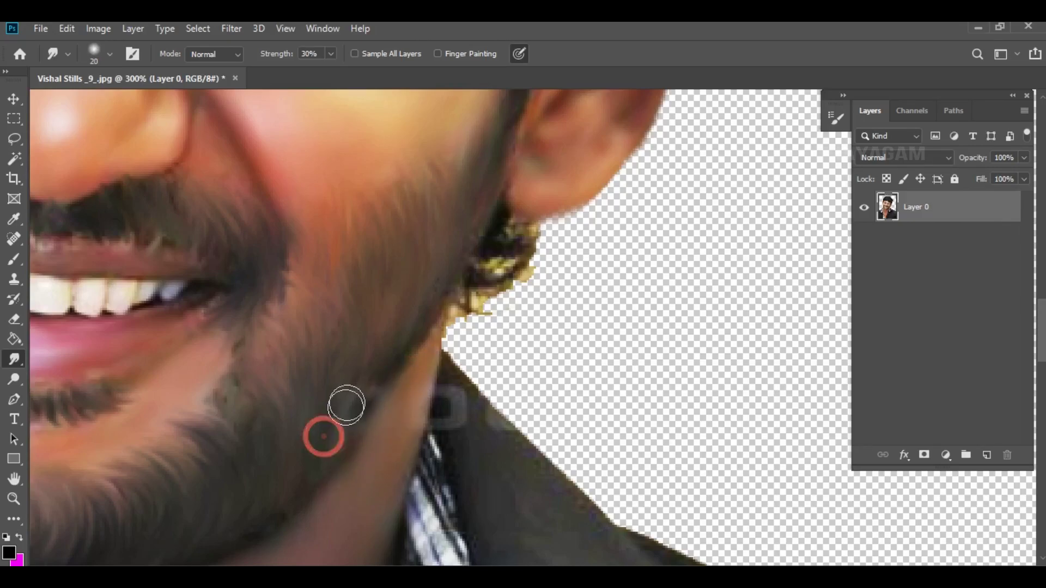
Step: Smudge the jacket collar edge and lapel with a 30 px brush
left_click_drag(136, 465, 768, 446)
mouse_move(37, 414)
left_mouse_down()
mouse_move(677, 411)
mouse_move(289, 377)
mouse_move(233, 309)
left_mouse_up()
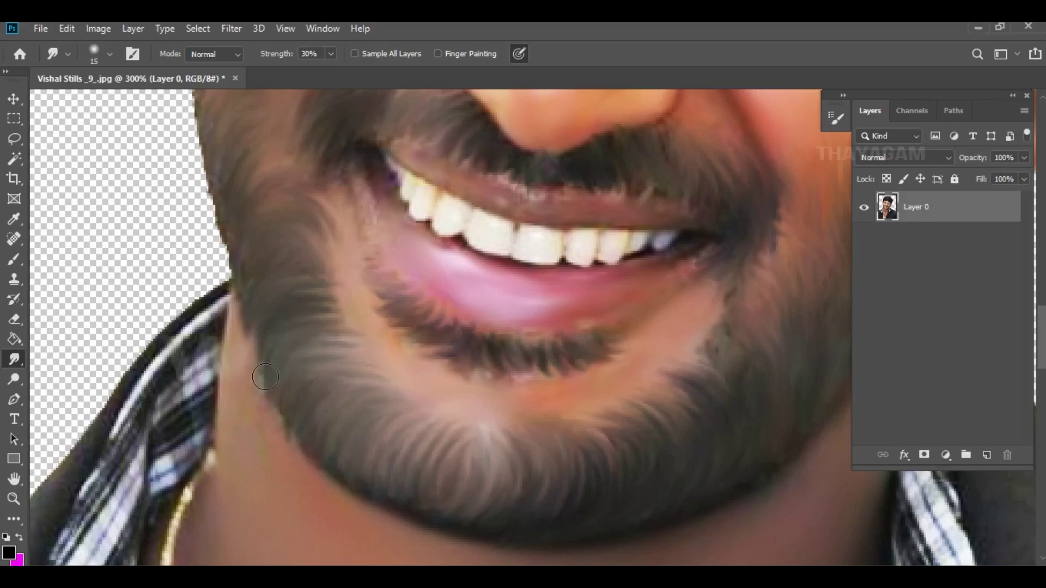
mouse_move(503, 378)
left_mouse_down()
mouse_move(128, 242)
mouse_move(385, 390)
left_mouse_up()
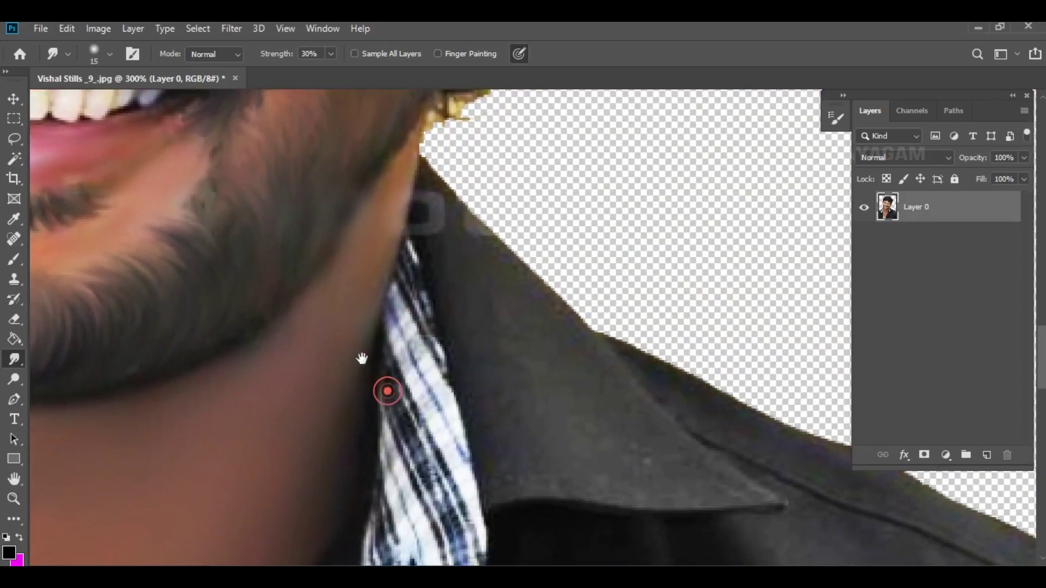
left_click_drag(432, 220, 414, 270)
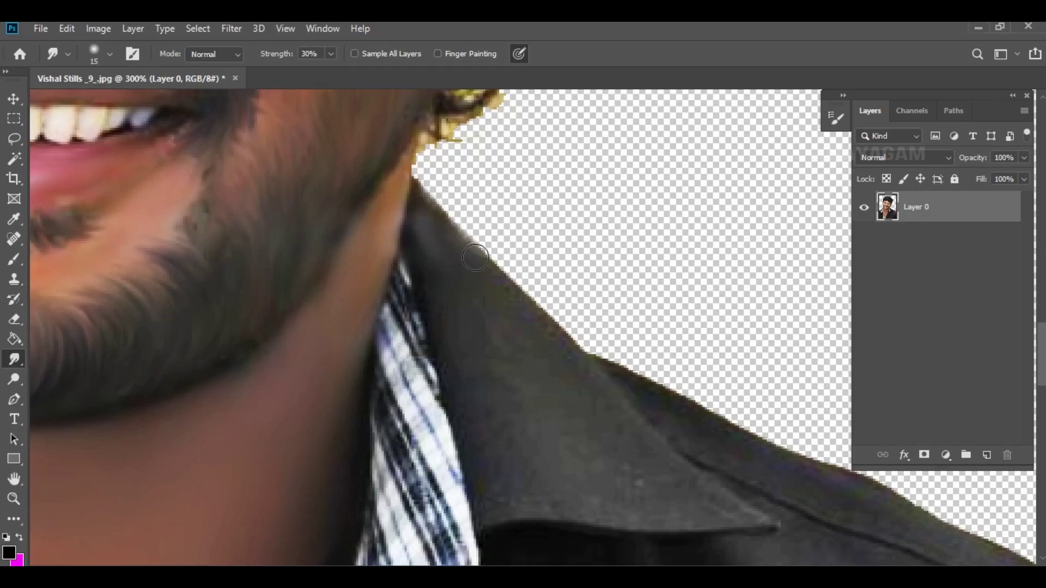
key("bracketright")
key("bracketright")
key("bracketright")
left_click_drag(472, 355, 502, 456)
left_click_drag(511, 506, 597, 499)
mouse_move(629, 492)
left_mouse_down()
mouse_move(612, 449)
mouse_move(547, 395)
mouse_move(476, 303)
mouse_move(492, 341)
mouse_move(504, 354)
mouse_move(370, 65)
left_mouse_up()
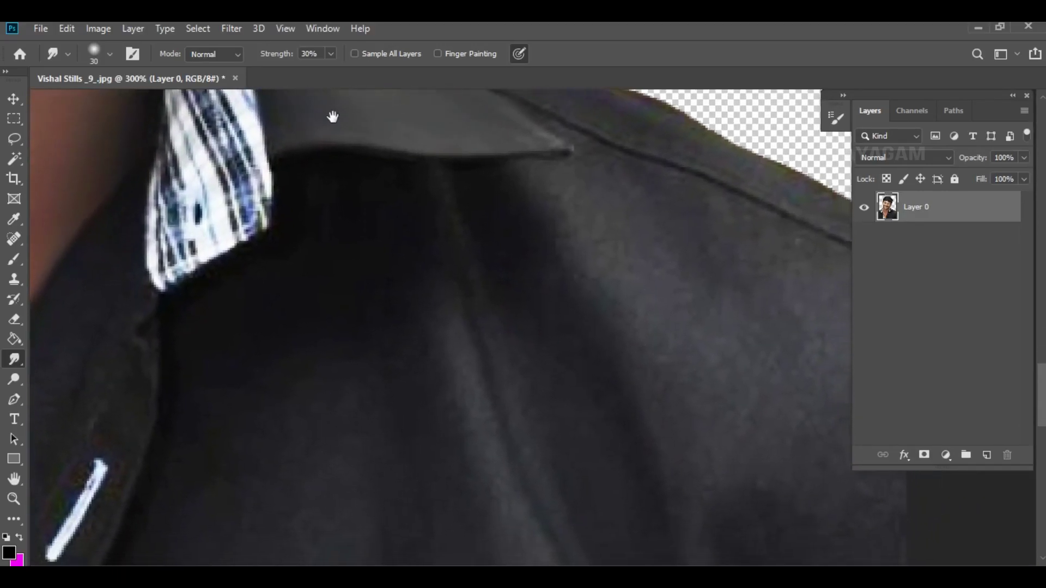
Step: With a 70 px brush, smudge the jacket shoulder and collar edge, then view the whole portrait
key("ctrl+minus")
key("ctrl+minus")
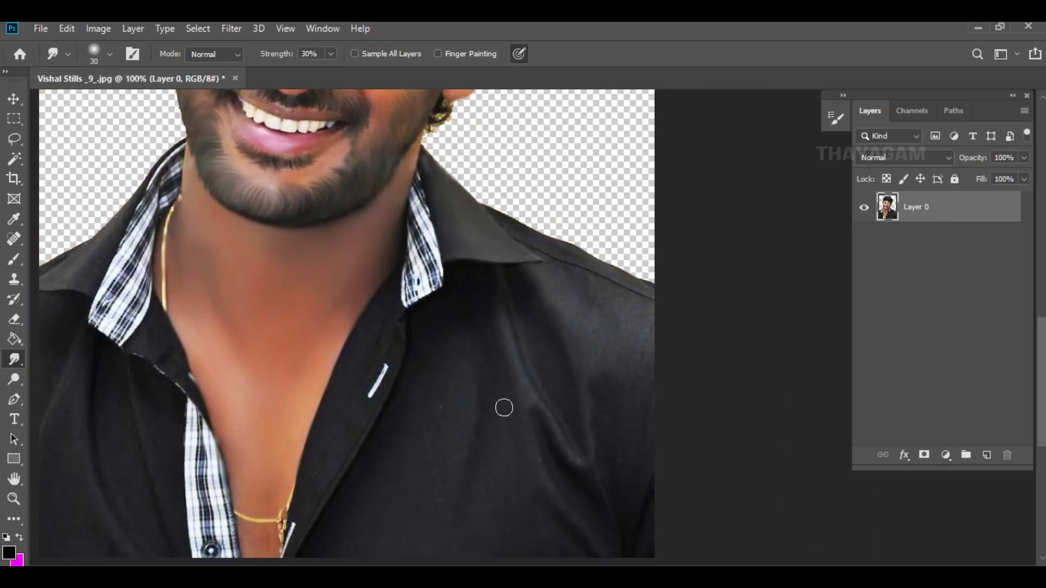
key("bracketright")
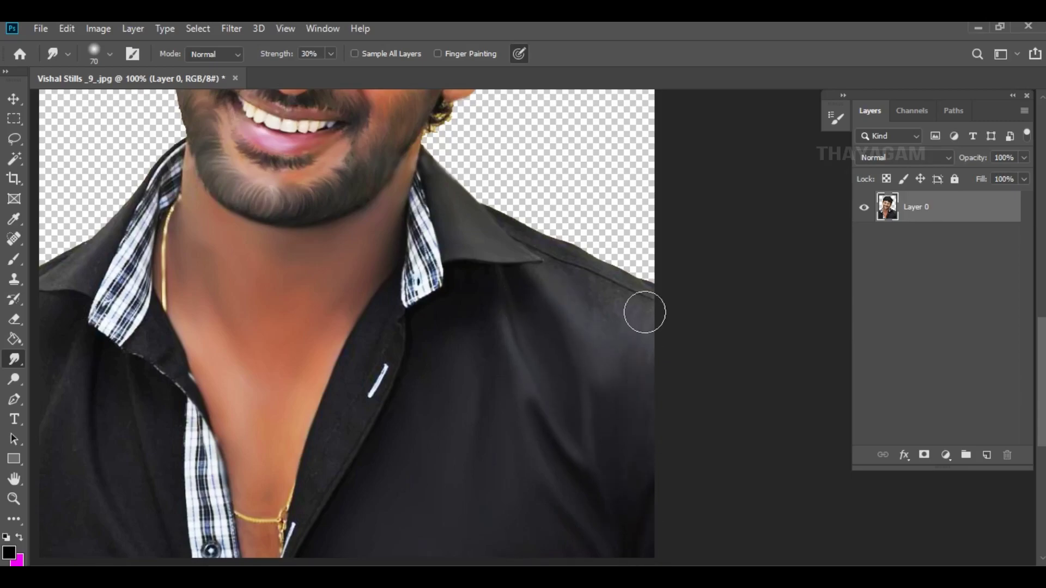
left_click_drag(645, 312, 542, 243)
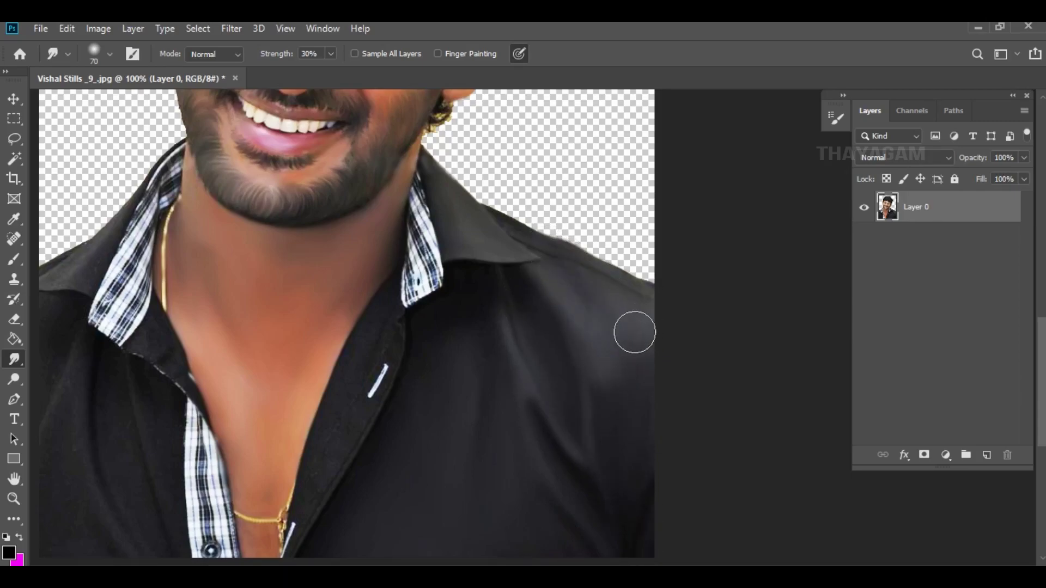
scroll(313, 390, "left", 5)
scroll(318, 390, "down", 1)
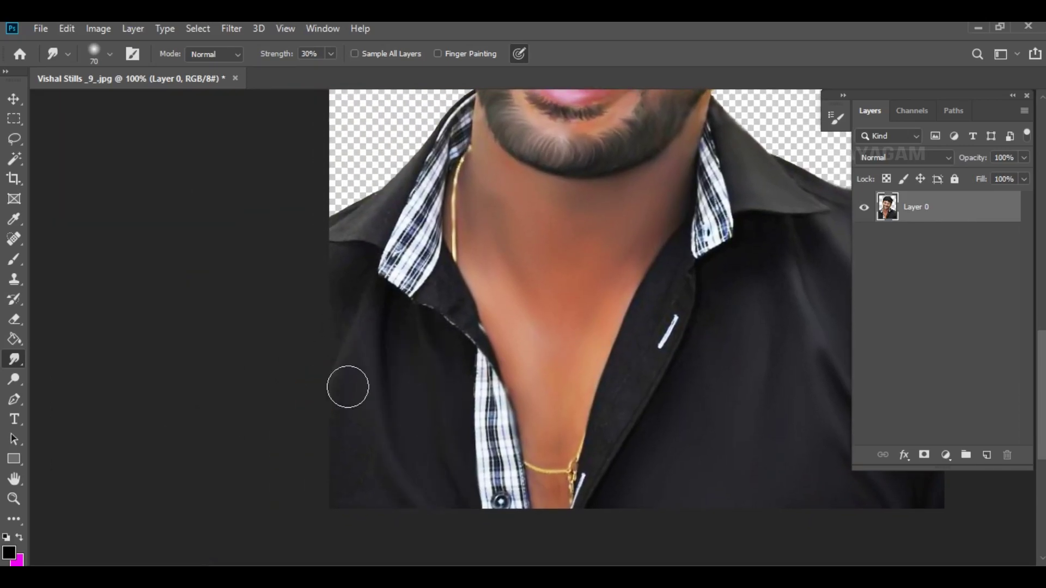
scroll(367, 249, "up", 1)
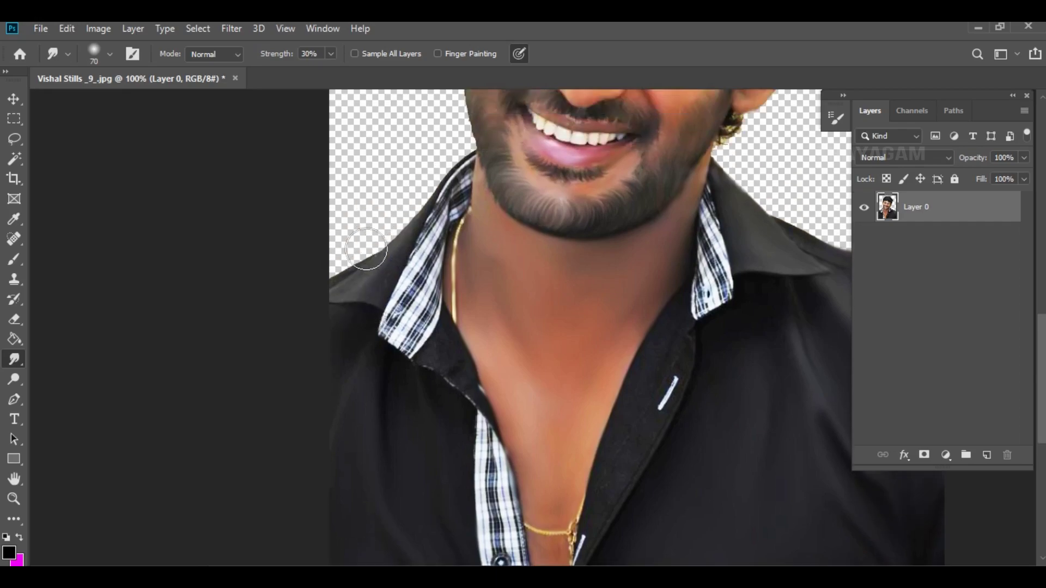
left_click(413, 221)
key("ctrl+minus")
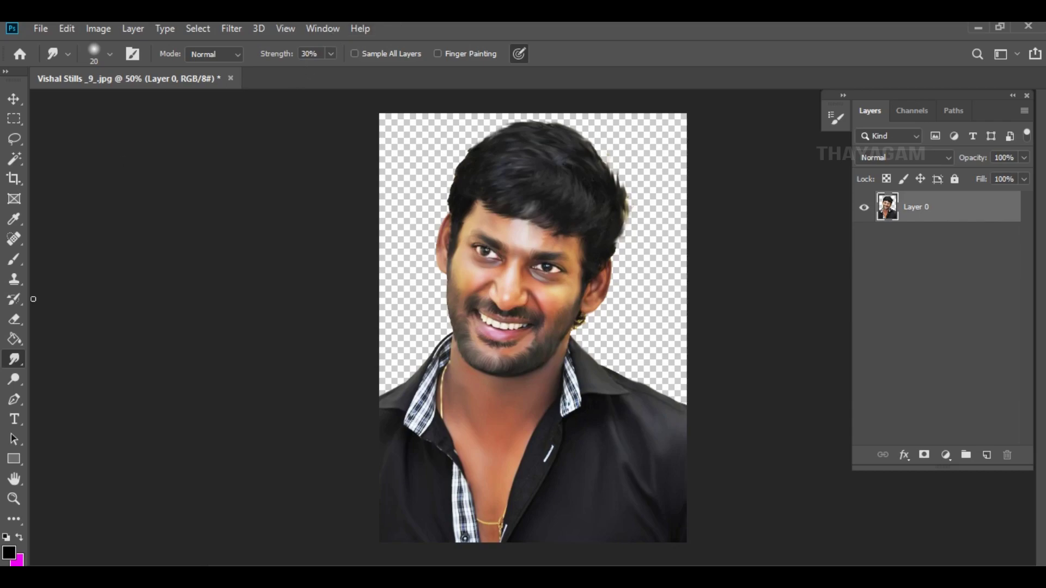
Step: Type the title 'VISHAL' in Impact near the bottom of the portrait
left_click(15, 418)
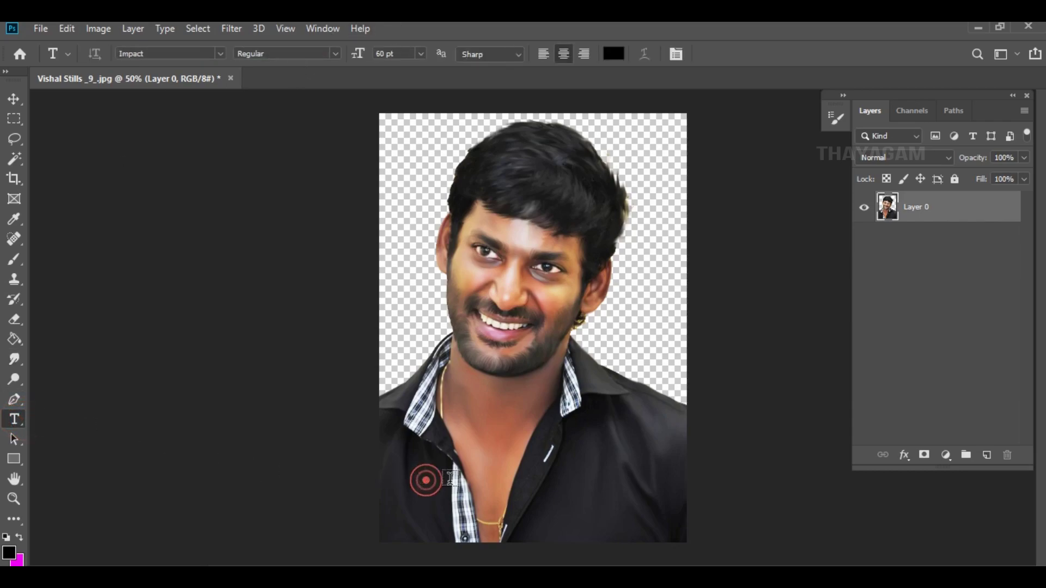
left_click(468, 469)
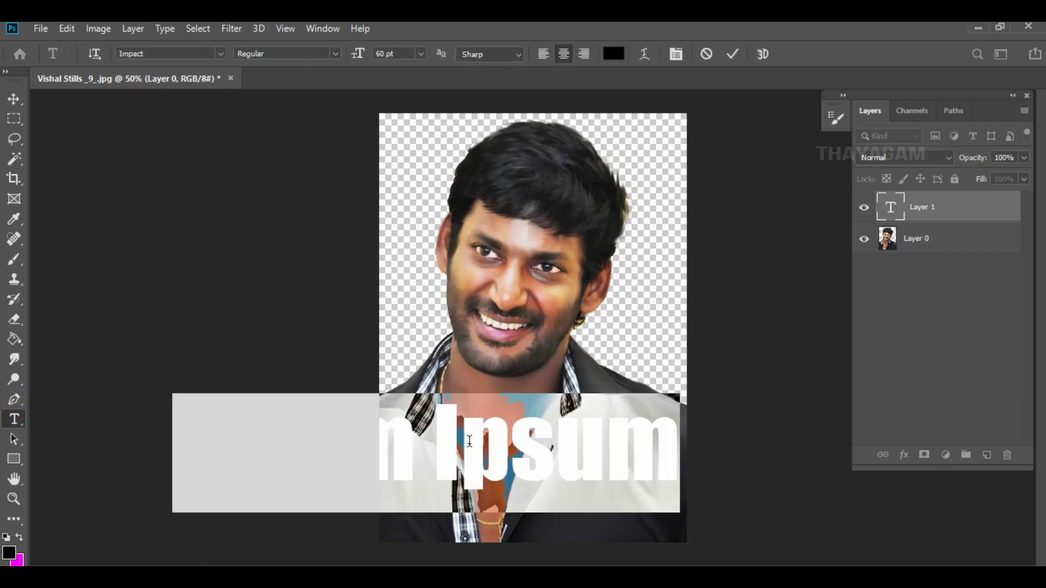
key("BackSpace")
type("V")
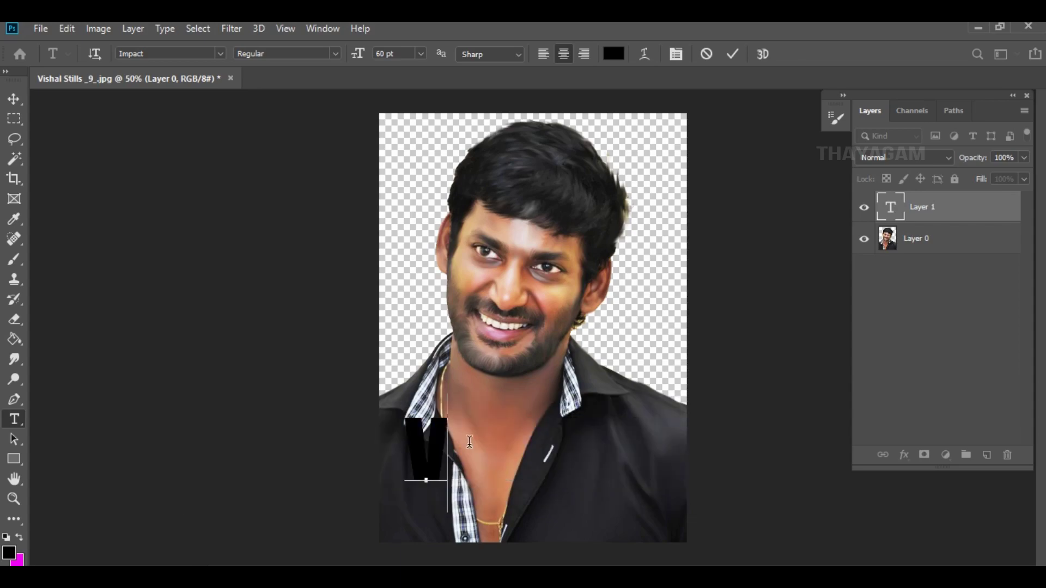
type("i")
key("BackSpace")
key("BackSpace")
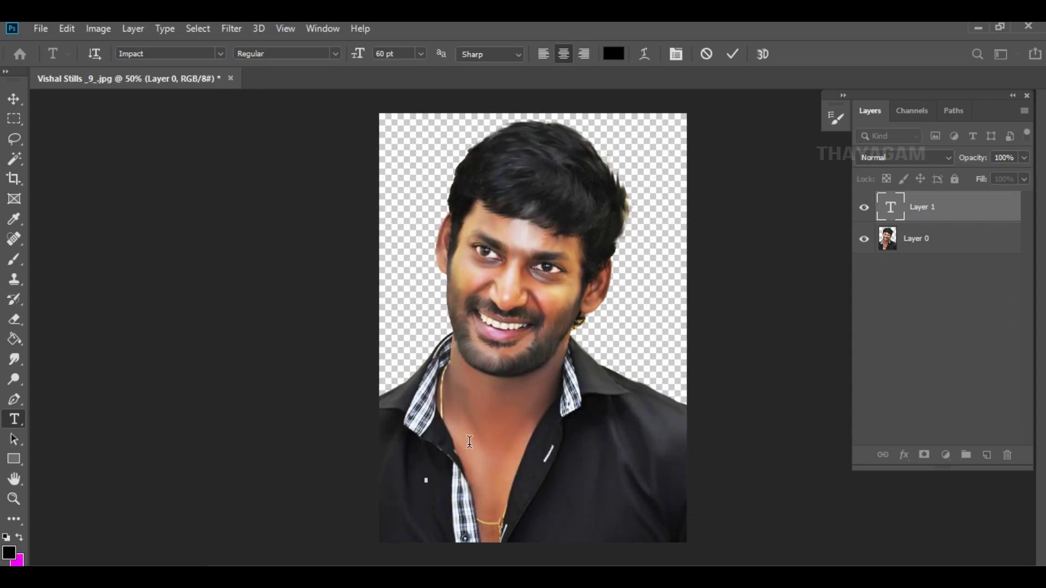
type("V")
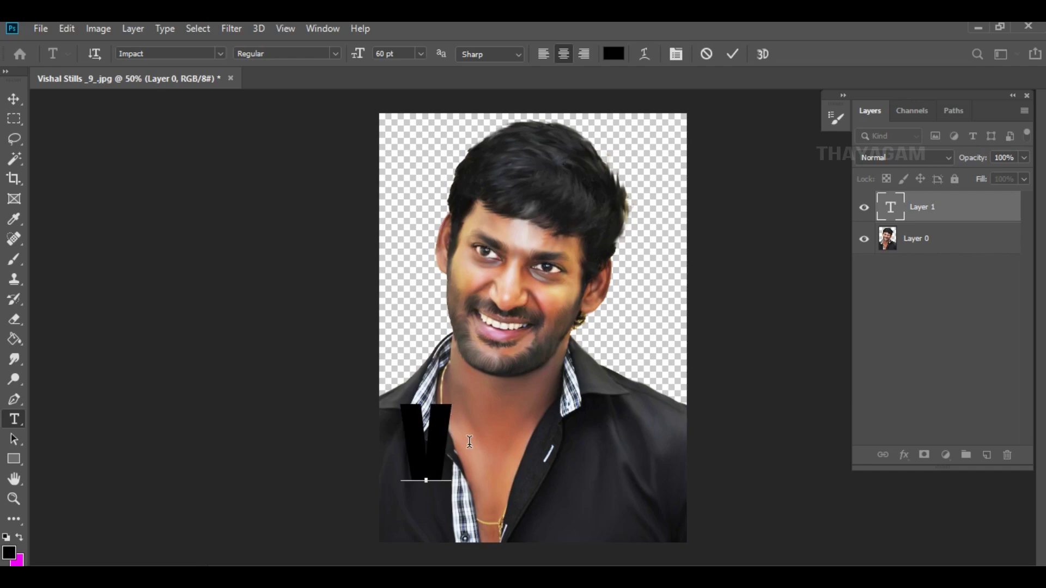
type("ISHAL")
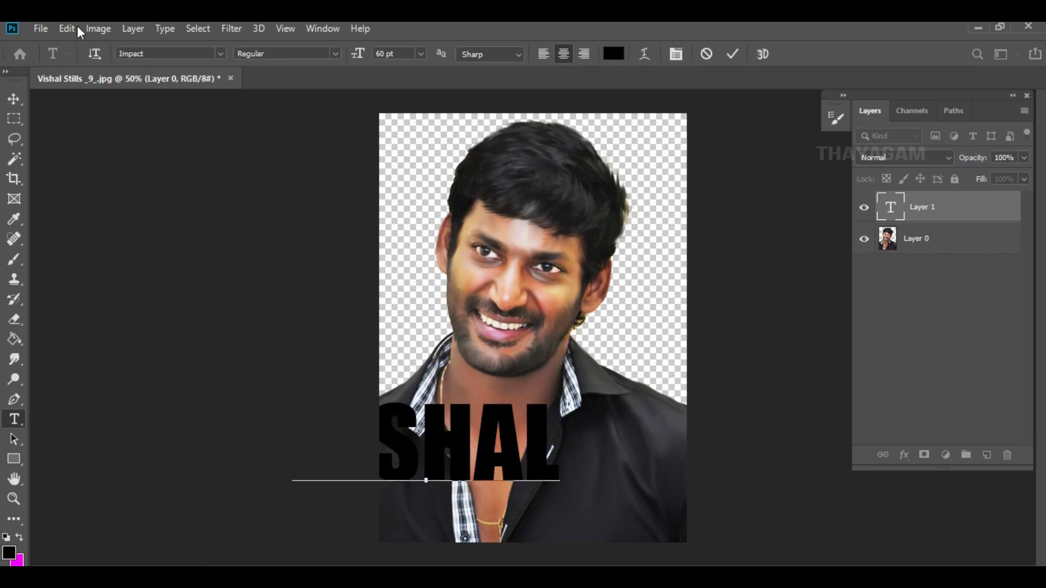
Step: Move the VISHAL title to the bottom edge and open its layer Blending Options
left_click(13, 98)
mouse_move(441, 444)
left_mouse_down()
mouse_move(550, 482)
mouse_move(534, 501)
mouse_move(542, 498)
left_mouse_up()
right_click(939, 206)
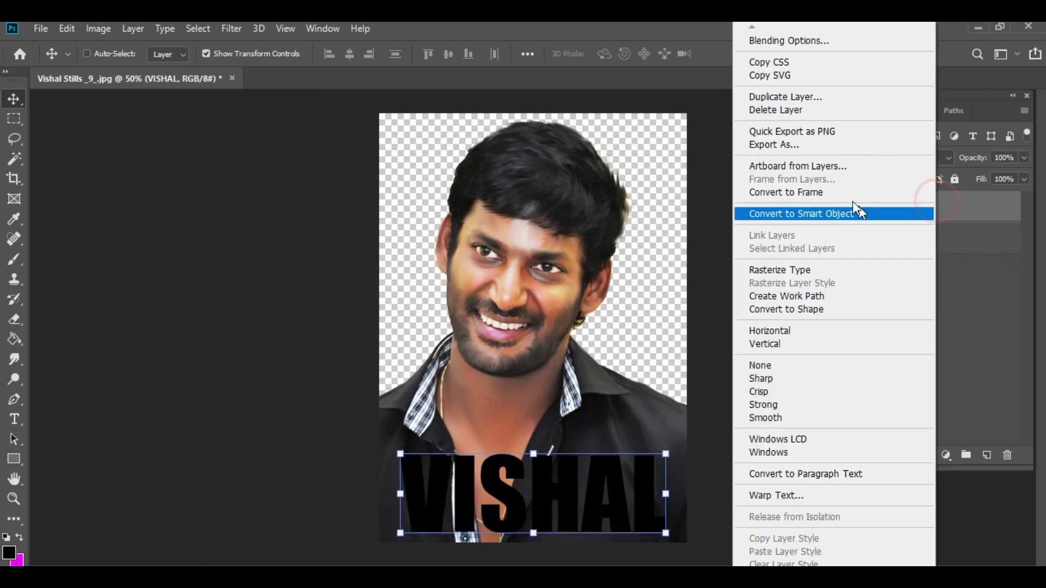
left_click(785, 40)
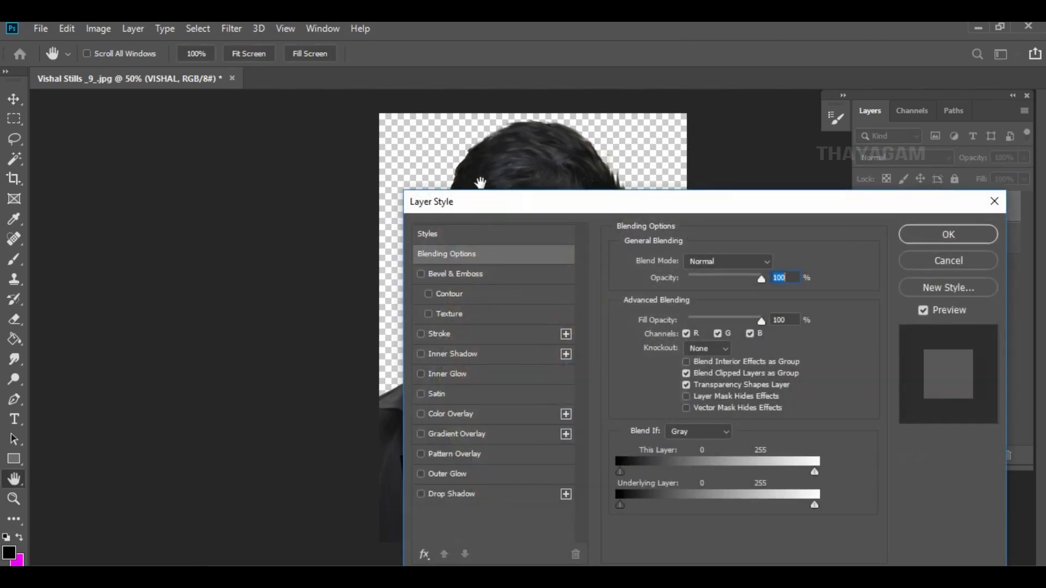
mouse_move(490, 201)
left_mouse_down()
mouse_move(604, 26)
mouse_move(602, 37)
left_mouse_up()
Step: Give the title a white (ffffff) Color Overlay, trying and then removing an 8 px stroke
left_click(535, 244)
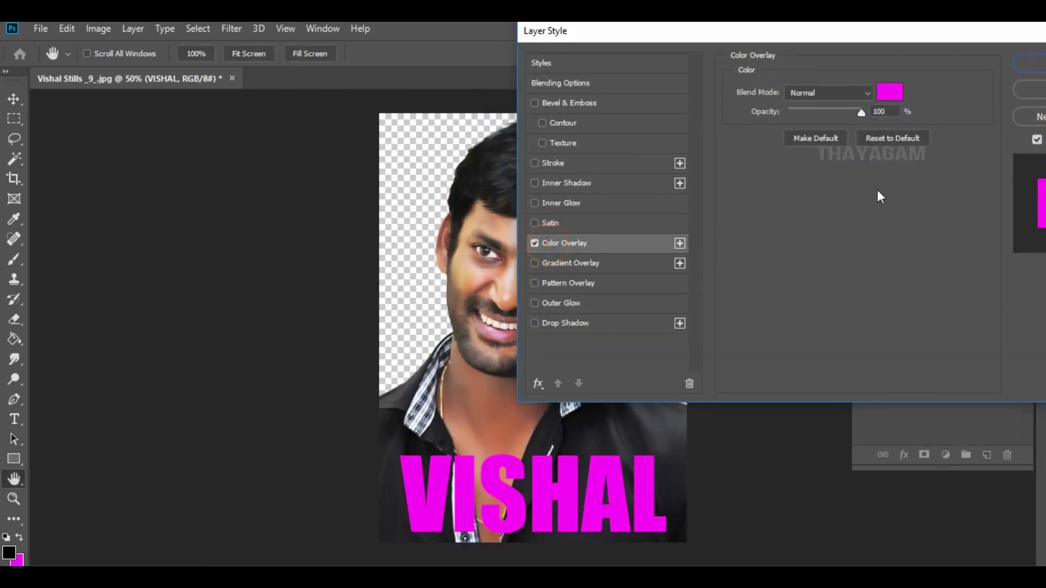
left_click(891, 94)
type("ffffff")
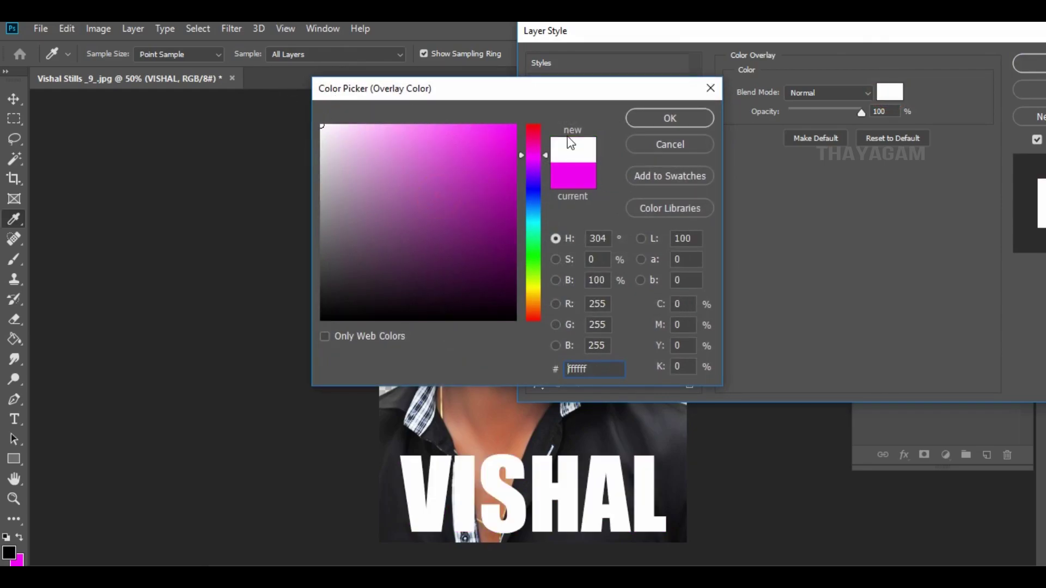
left_click(643, 119)
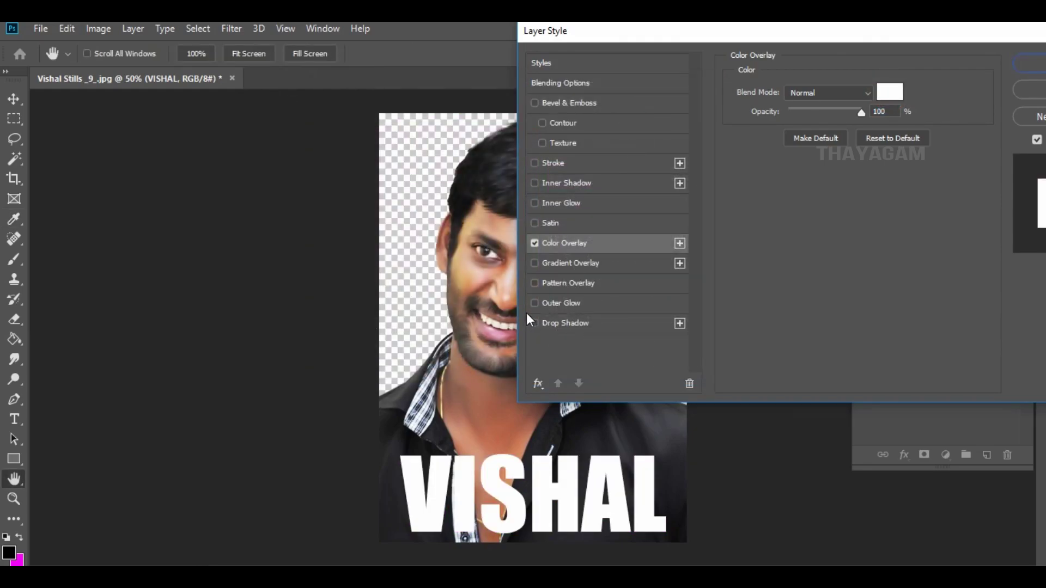
left_click(536, 164)
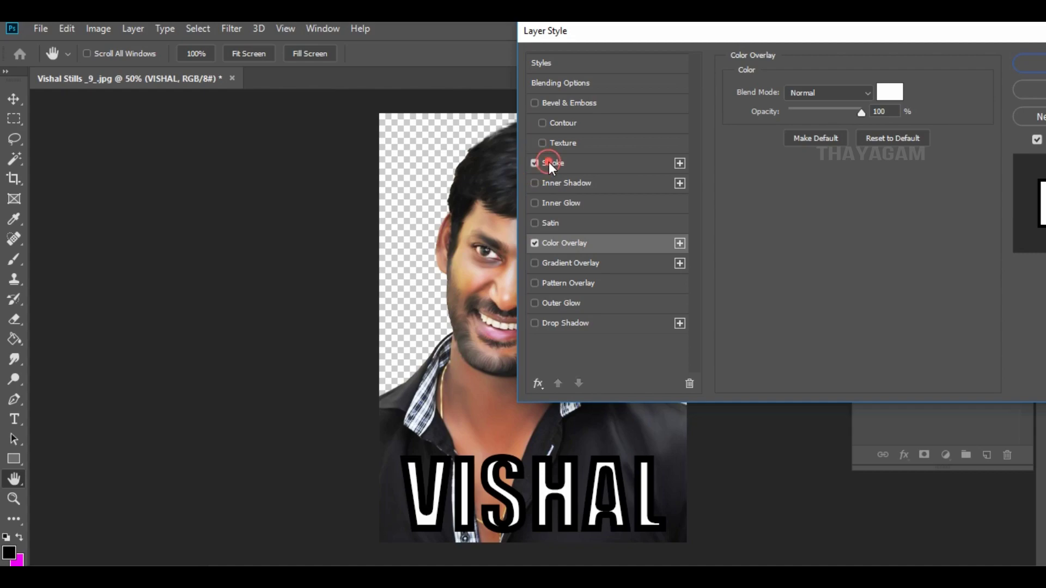
left_click_drag(797, 92, 794, 92)
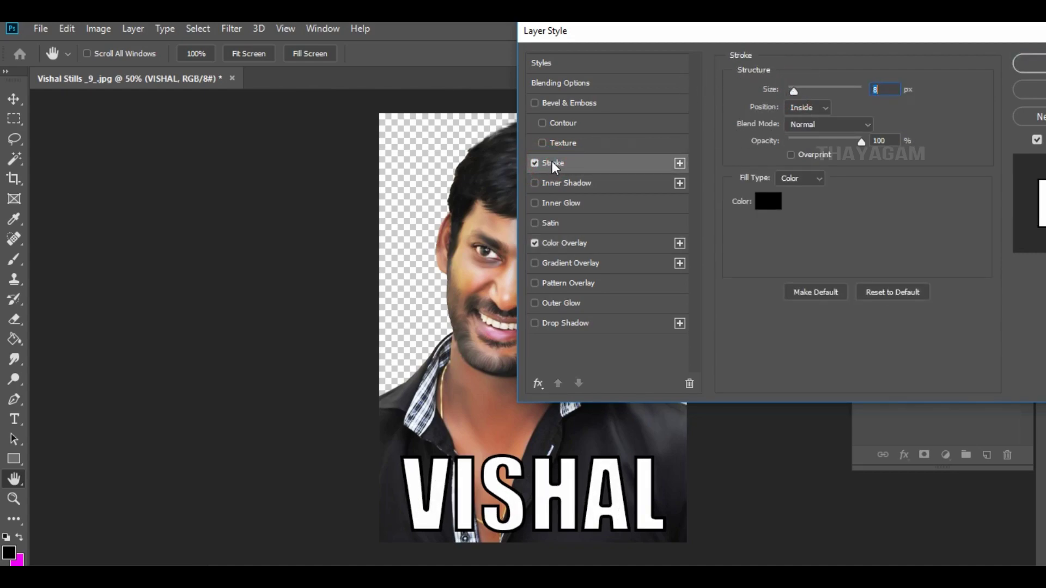
left_click(534, 162)
left_click(545, 85)
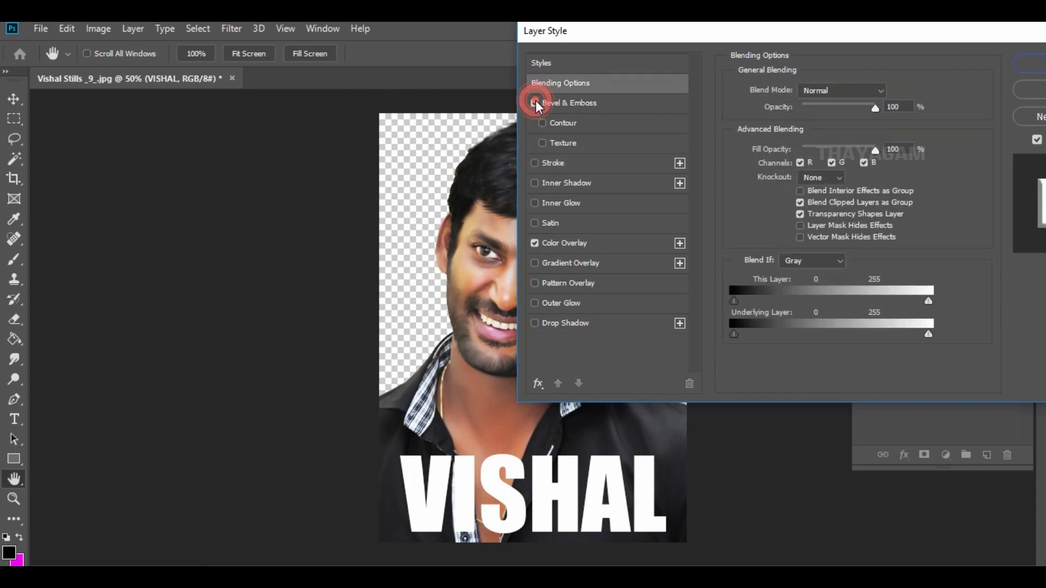
Step: Add Bevel & Emboss with depth 1000%, size 21 px, angle 24° and altitude 74°
left_click(535, 103)
left_click(567, 102)
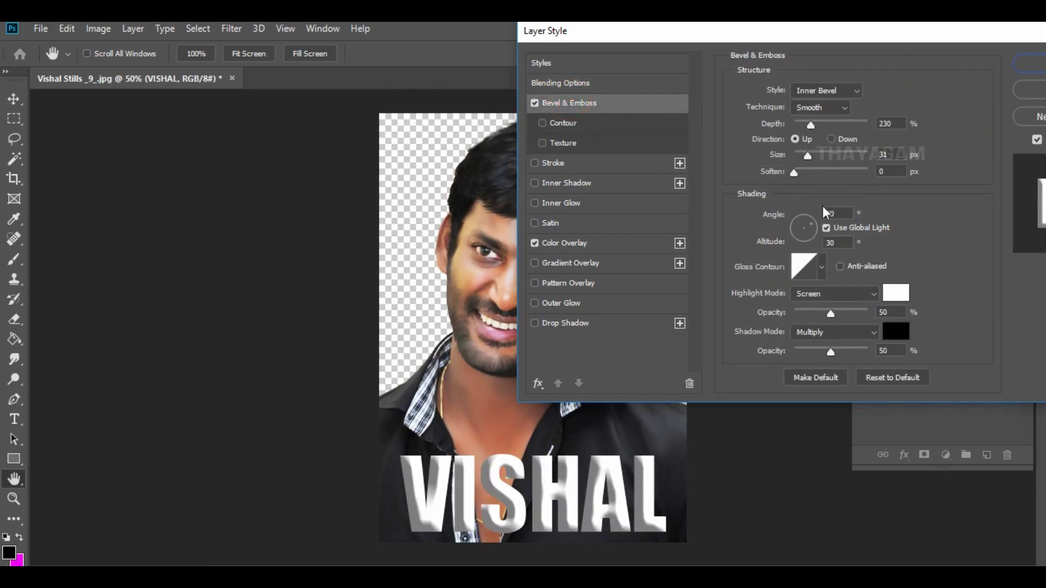
left_click_drag(812, 231, 803, 226)
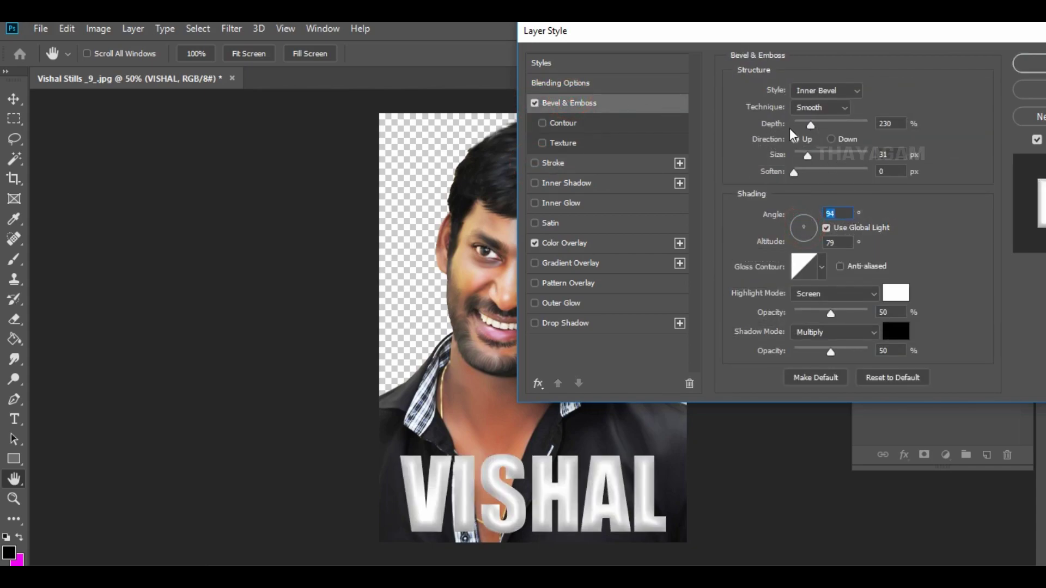
left_click_drag(809, 122, 872, 123)
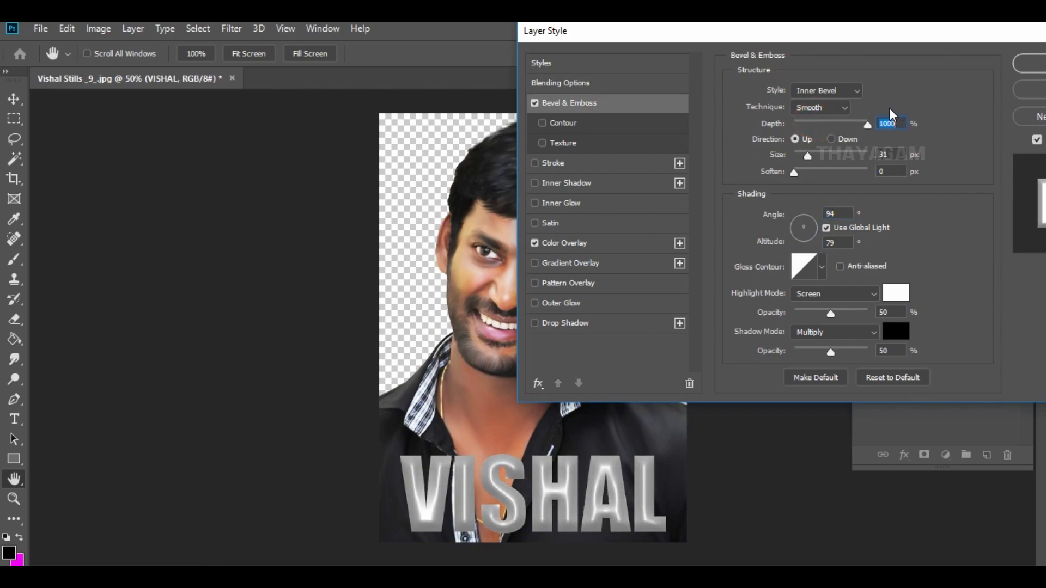
mouse_move(807, 156)
left_mouse_down()
mouse_move(794, 157)
mouse_move(805, 157)
left_mouse_up()
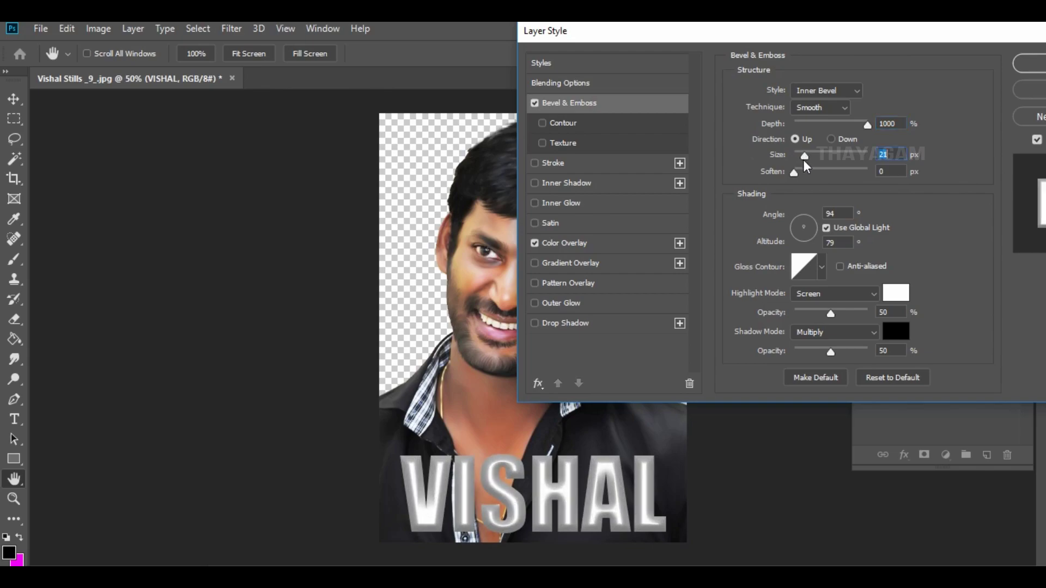
left_click_drag(798, 224, 800, 240)
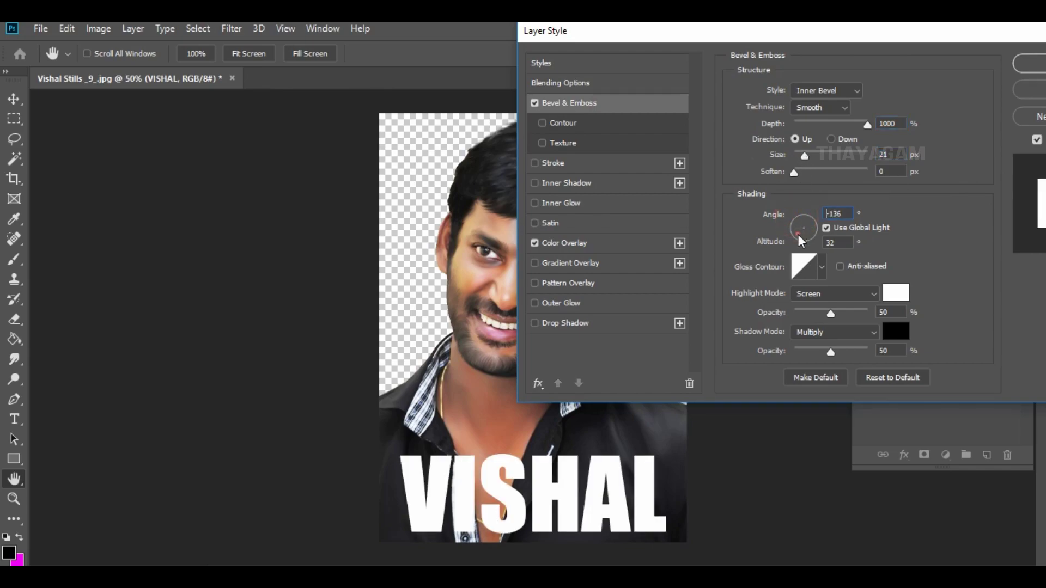
left_click(807, 229)
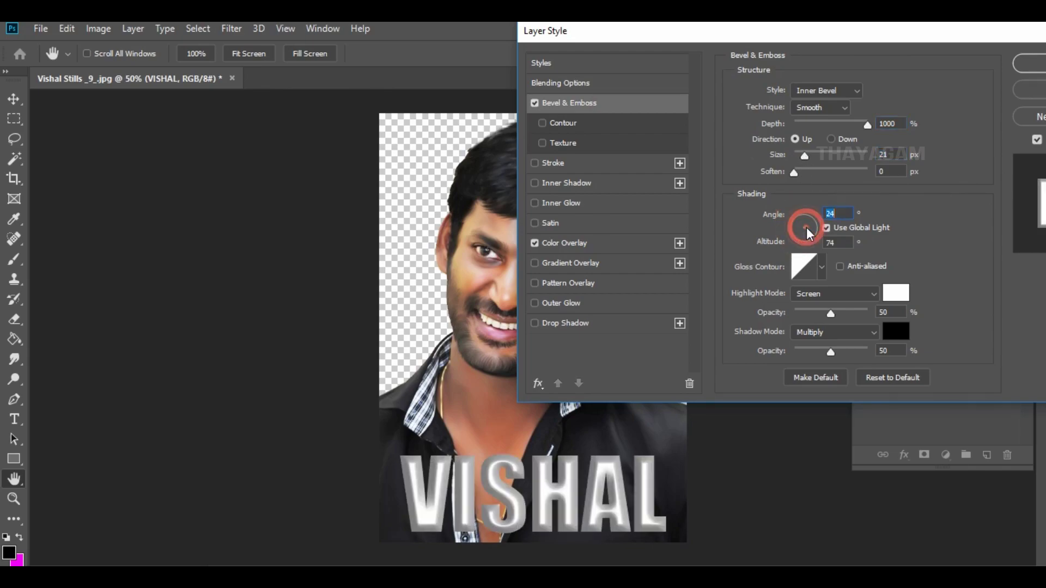
left_click_drag(792, 38, 526, 48)
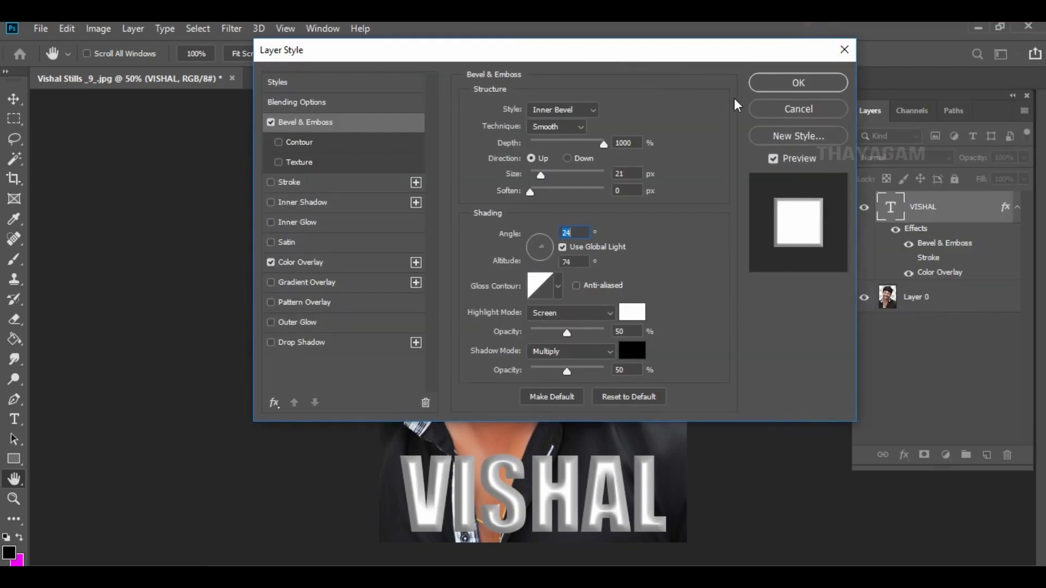
Step: Apply the layer style, scale the title to about 50% and place it bottom-right
left_click(784, 73)
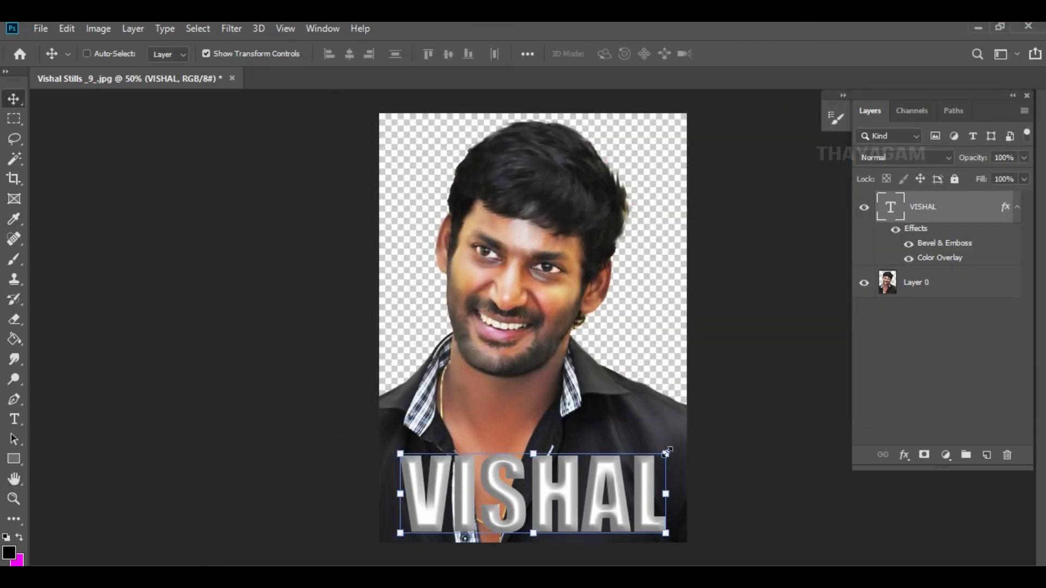
left_click_drag(667, 454, 565, 468)
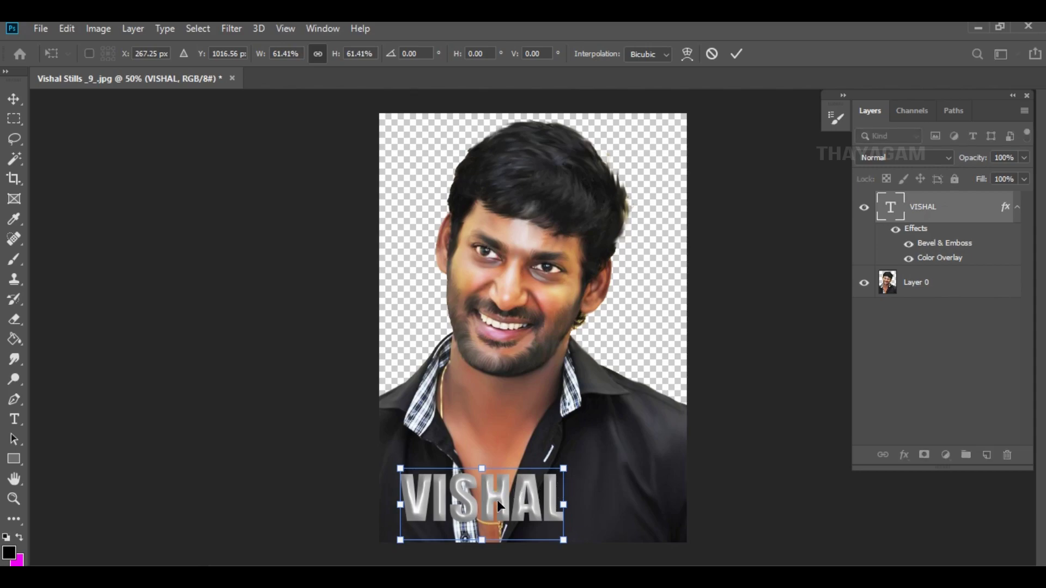
left_click_drag(499, 506, 608, 525)
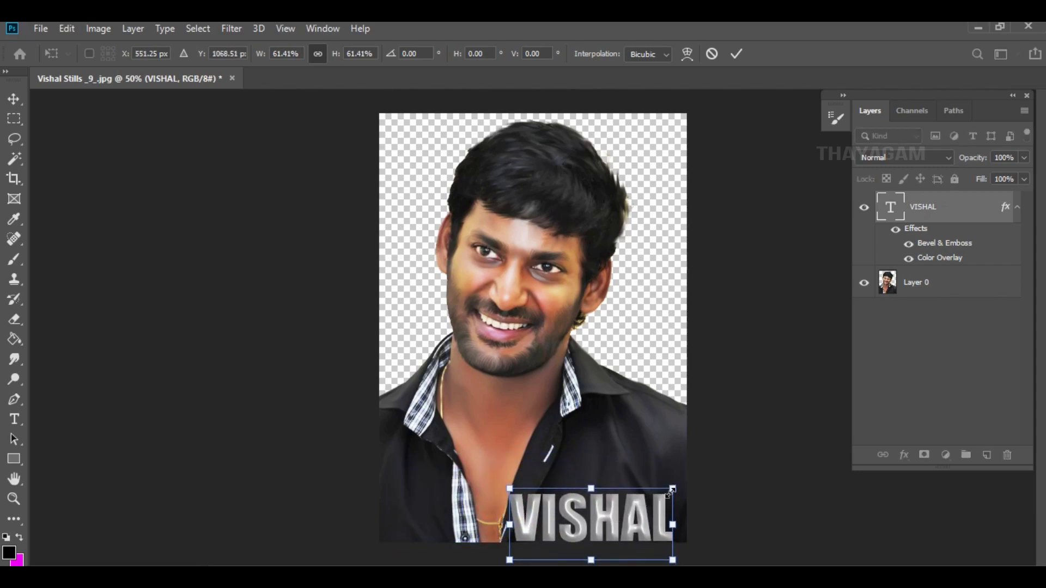
mouse_move(672, 490)
left_mouse_down()
mouse_move(641, 502)
mouse_move(646, 522)
left_mouse_up()
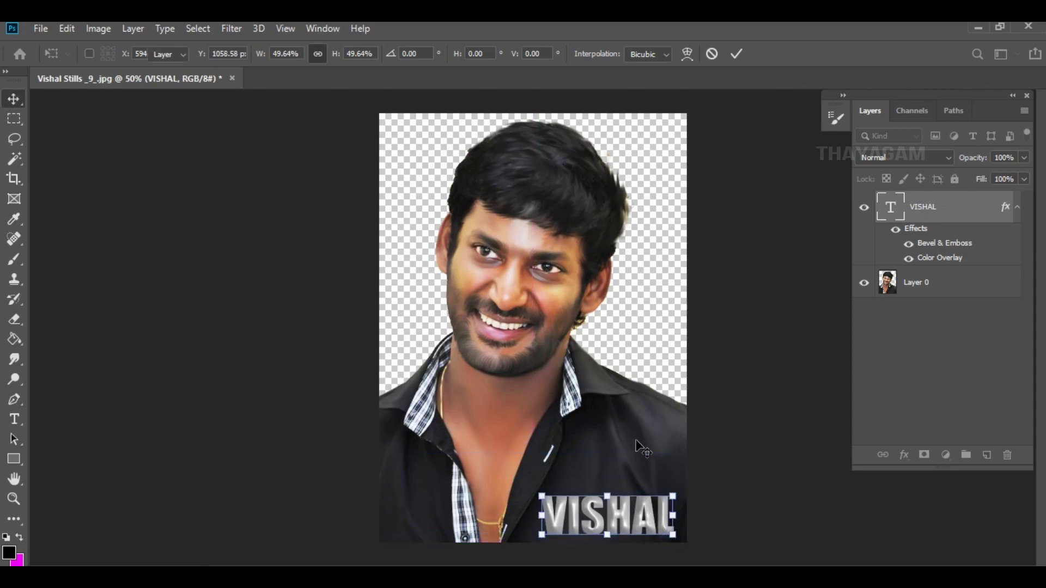
key("Return")
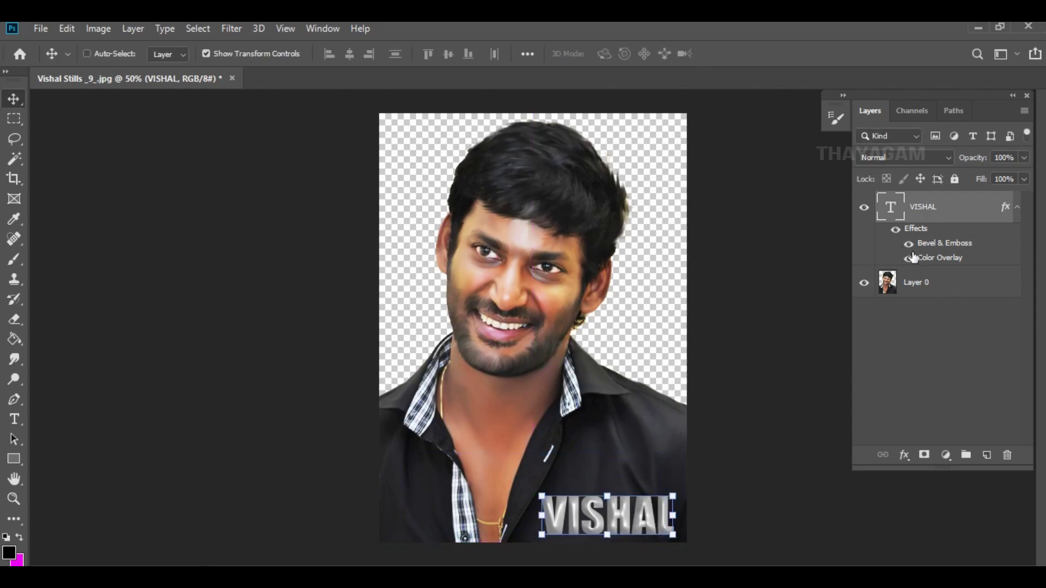
left_click(930, 280)
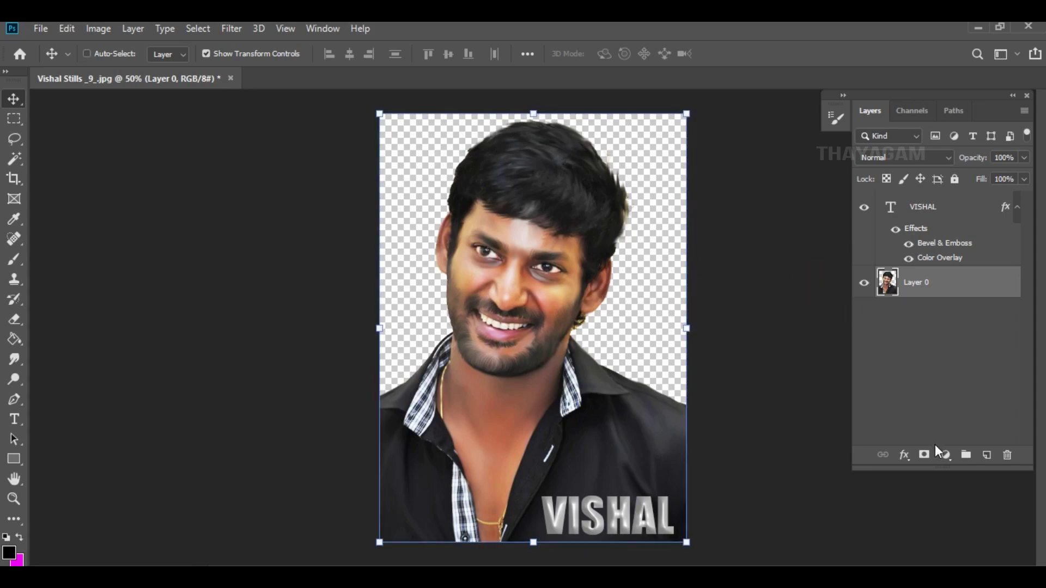
Step: Fill the transparent background of Layer 0 with white (ffffff) using the Paint Bucket
left_click(14, 339)
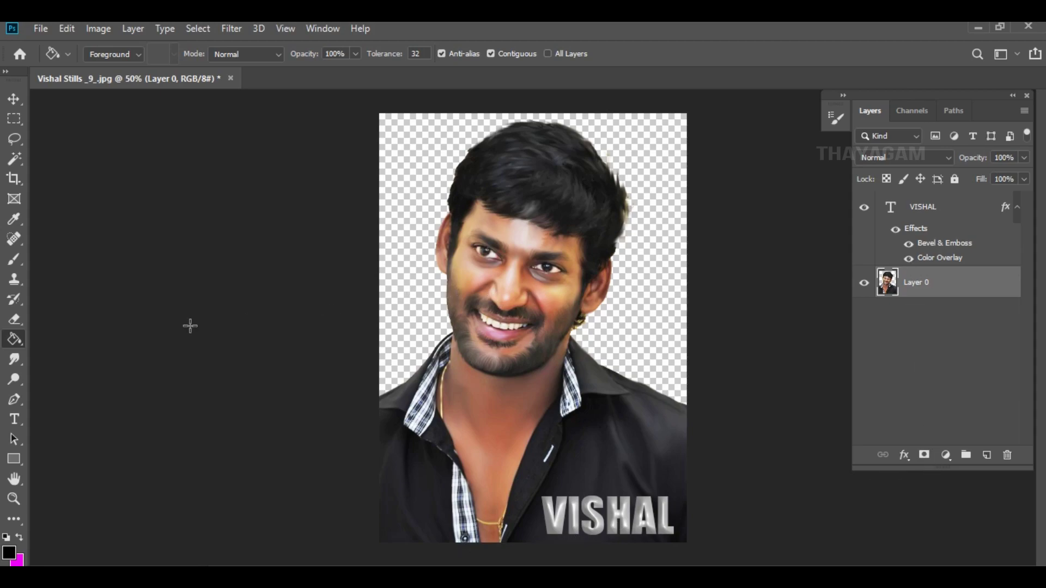
left_click(18, 561)
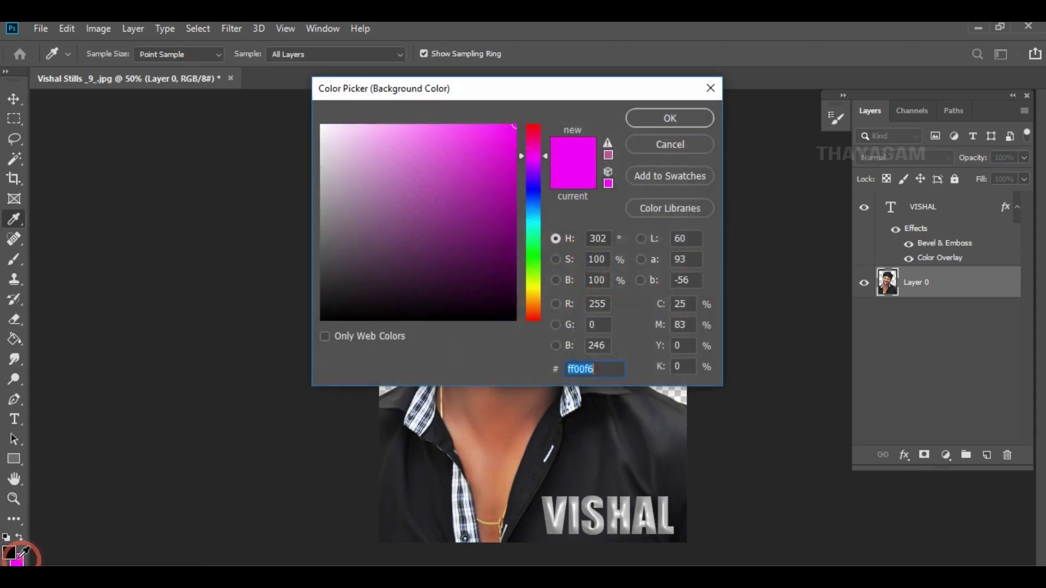
type("ffffff")
left_click(671, 118)
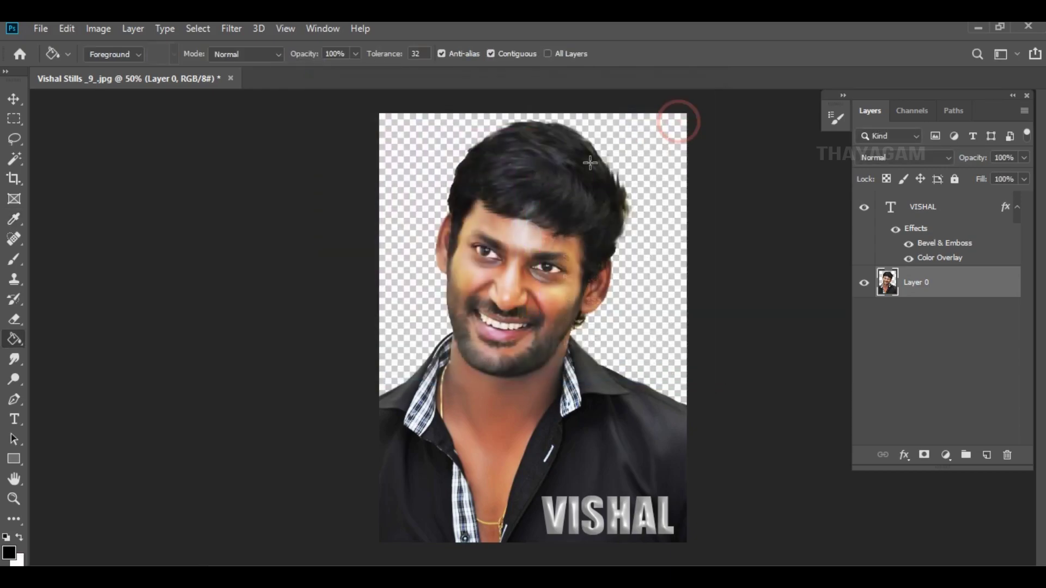
left_click(22, 539)
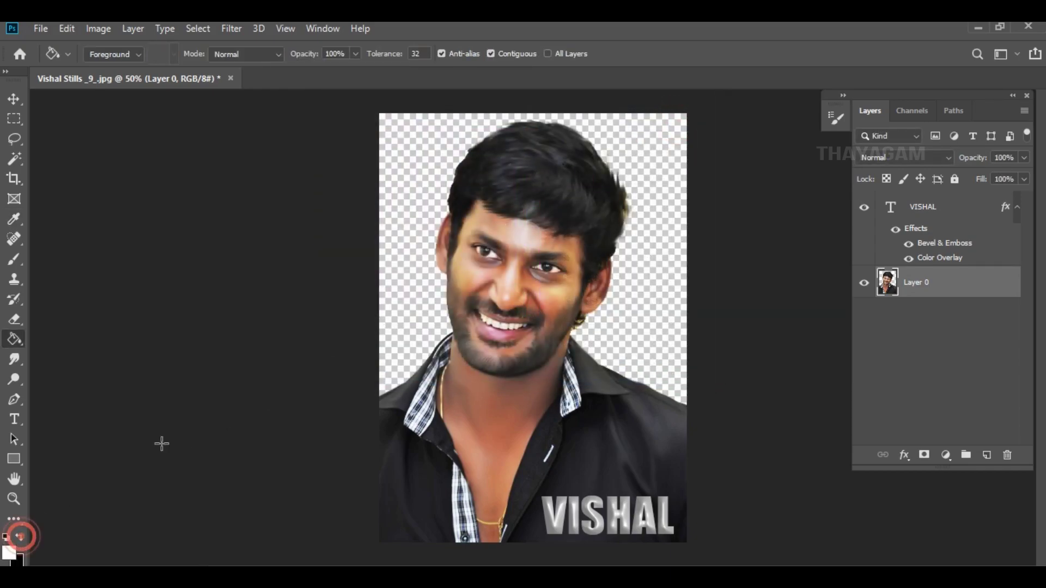
left_click(397, 271)
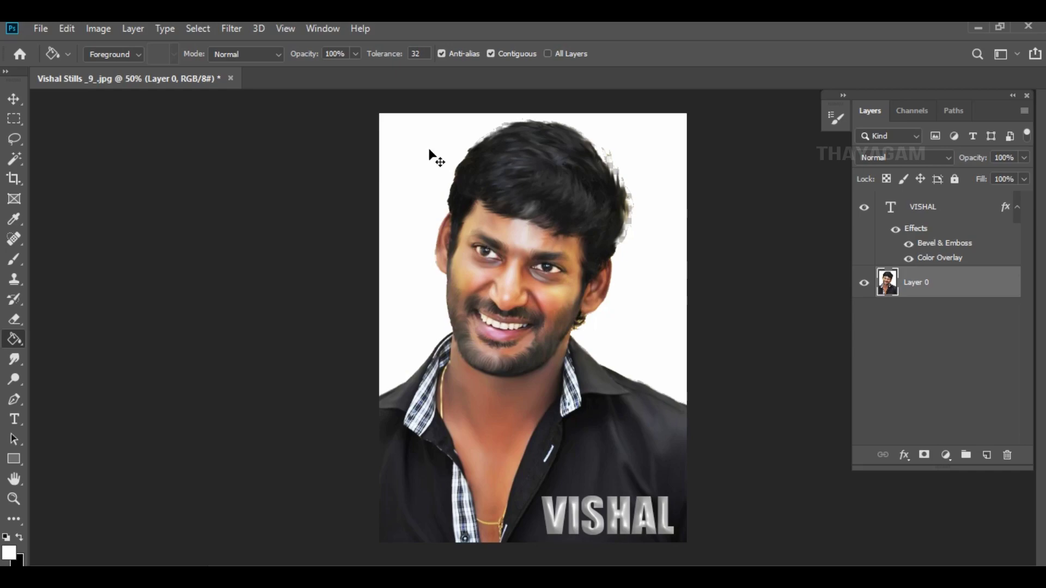
key("ctrl+plus")
key("ctrl+plus")
key("ctrl+plus")
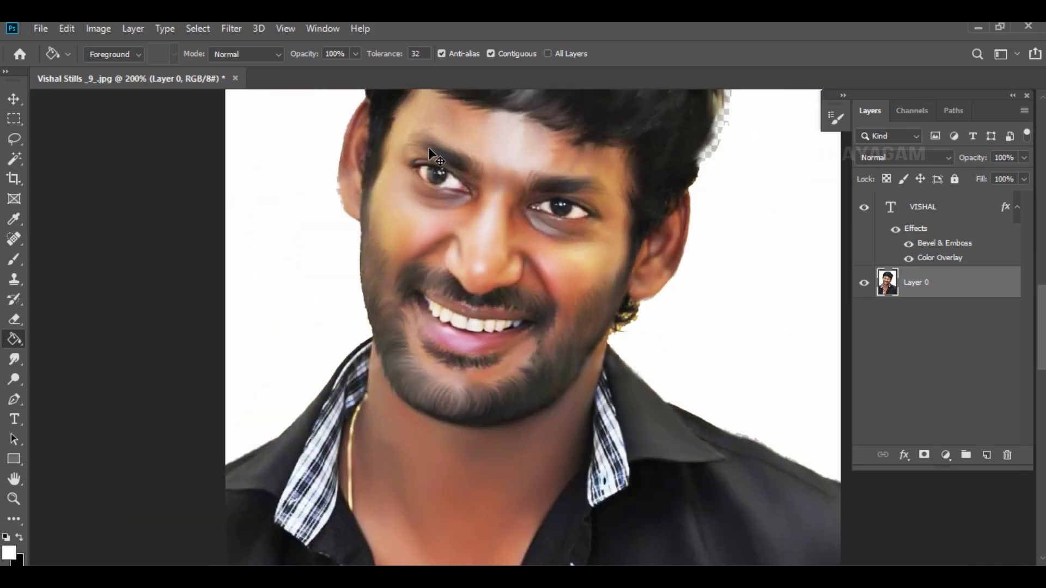
key("ctrl+minus")
Step: Pick the Smudge tool with a scattered 35 px brush, sized down to 20, zoomed in on the ear
left_click(14, 359)
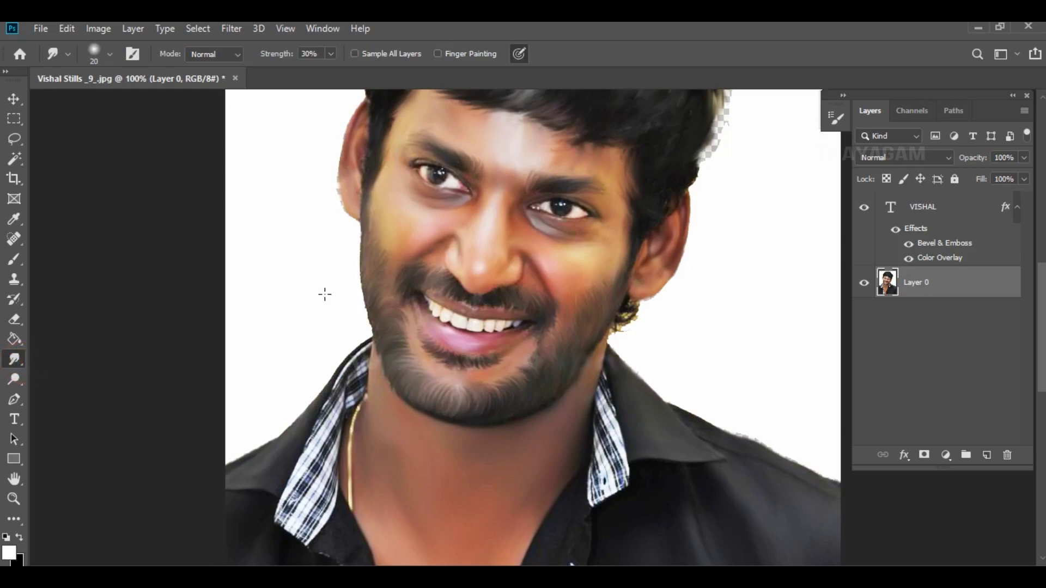
left_click(109, 55)
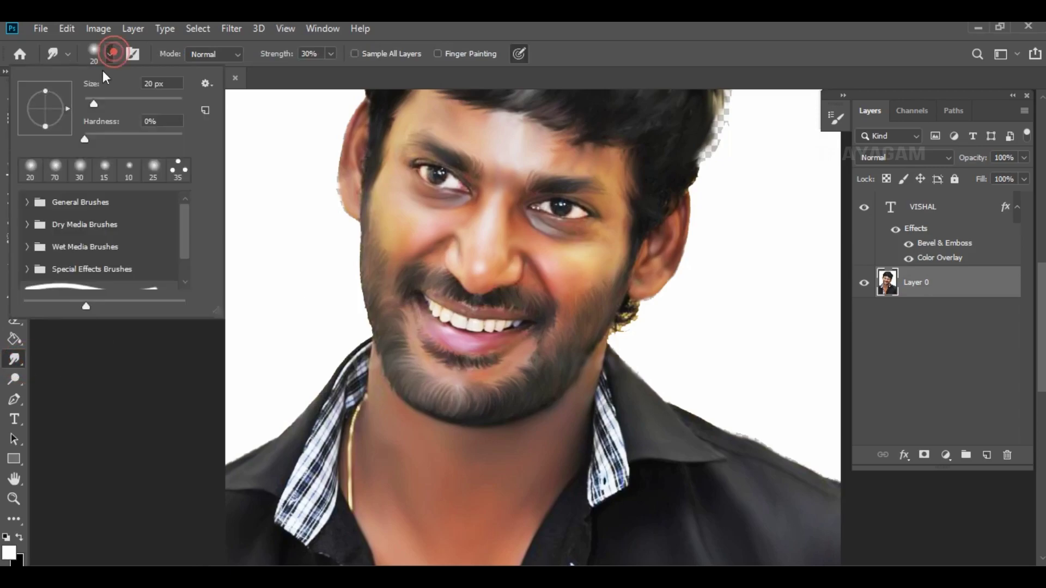
double_click(171, 175)
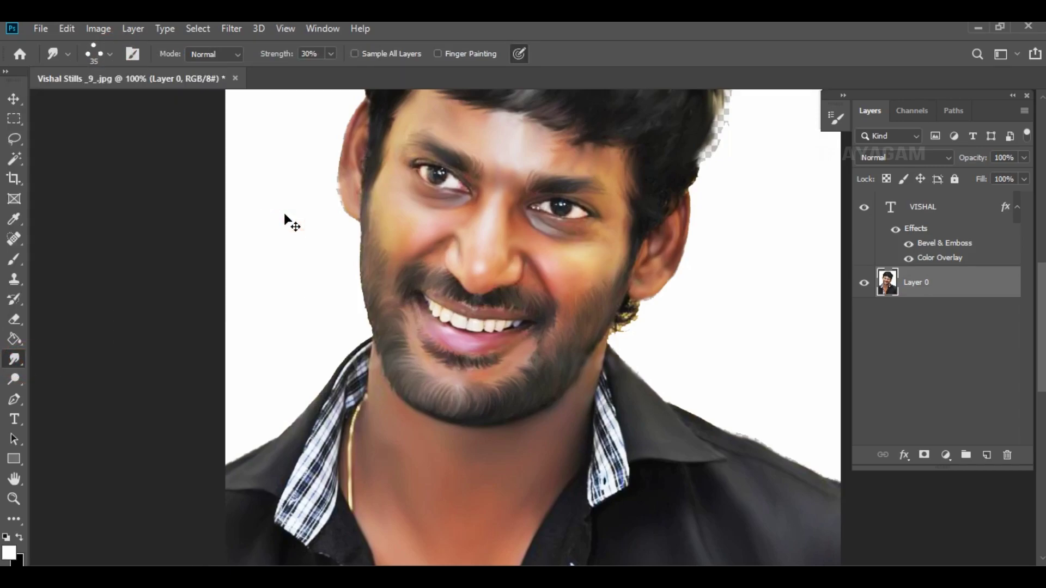
key("ctrl+plus")
key("ctrl+plus")
left_click_drag(681, 293, 50, 375)
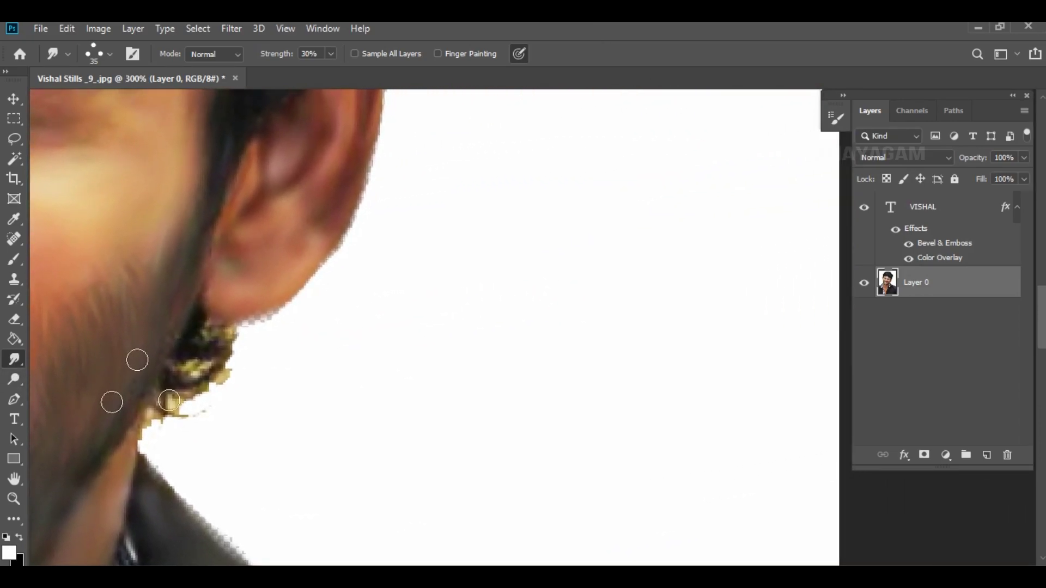
key("bracketleft")
key("bracketleft")
key("bracketleft")
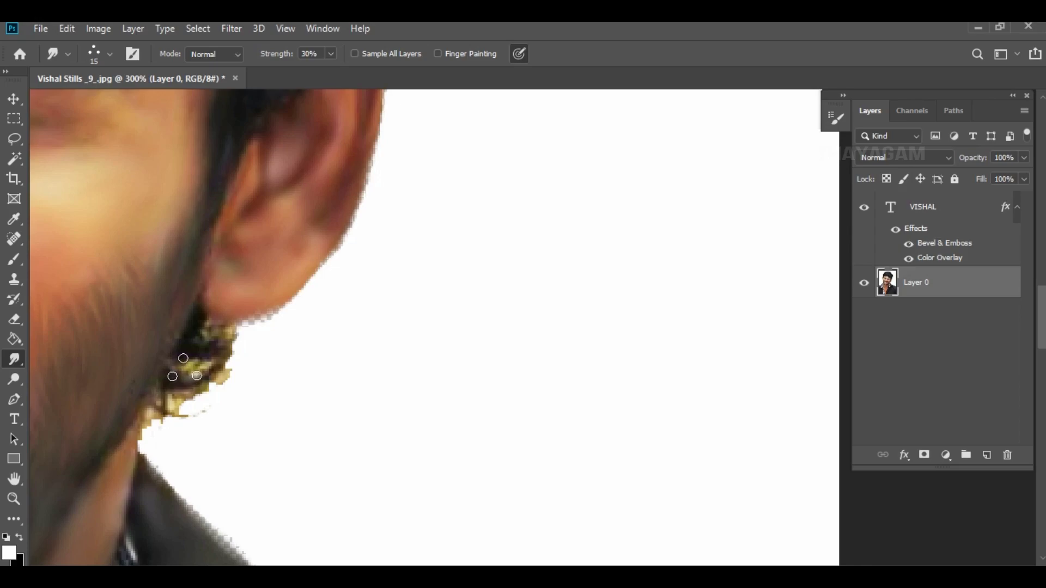
Step: Smear the earring edge into the white background, then zoom out to 50% to view the whole portrait
mouse_move(192, 338)
left_mouse_down()
mouse_move(219, 338)
mouse_move(188, 374)
mouse_move(182, 351)
mouse_move(196, 346)
mouse_move(153, 393)
mouse_move(175, 414)
mouse_move(148, 420)
mouse_move(170, 379)
mouse_move(244, 403)
left_mouse_up()
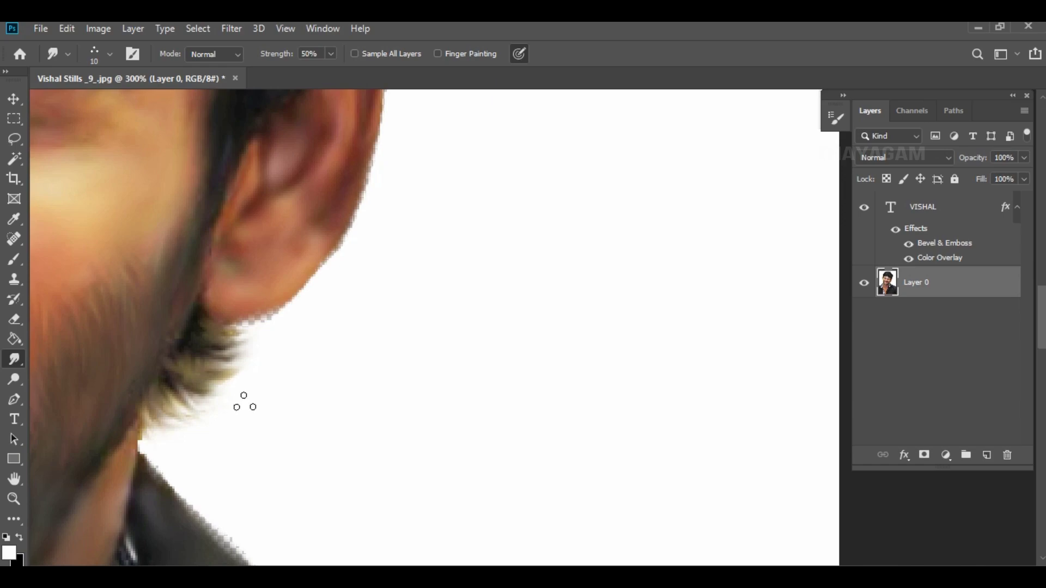
mouse_move(256, 280)
left_mouse_down()
mouse_move(376, 289)
mouse_move(467, 364)
mouse_move(491, 416)
mouse_move(530, 282)
left_mouse_up()
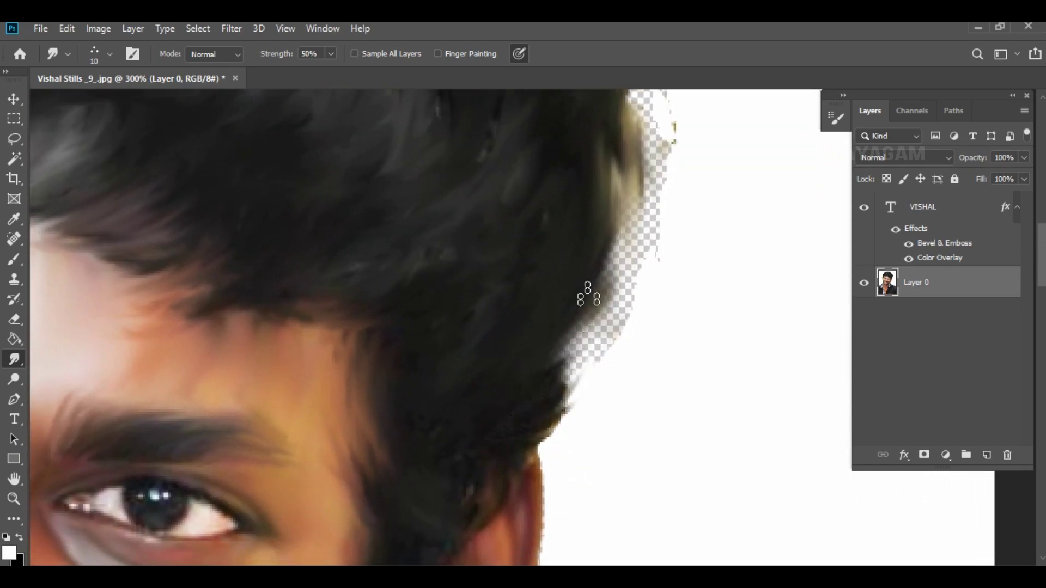
scroll(590, 288, "down", 3)
scroll(589, 288, "down", 1)
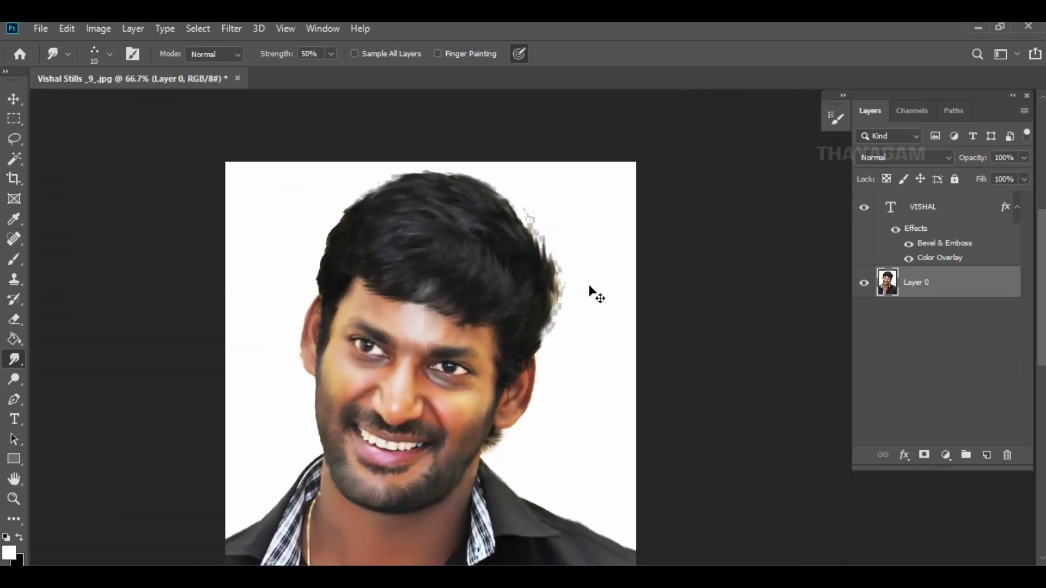
scroll(589, 288, "down", 1)
scroll(589, 289, "down", 1)
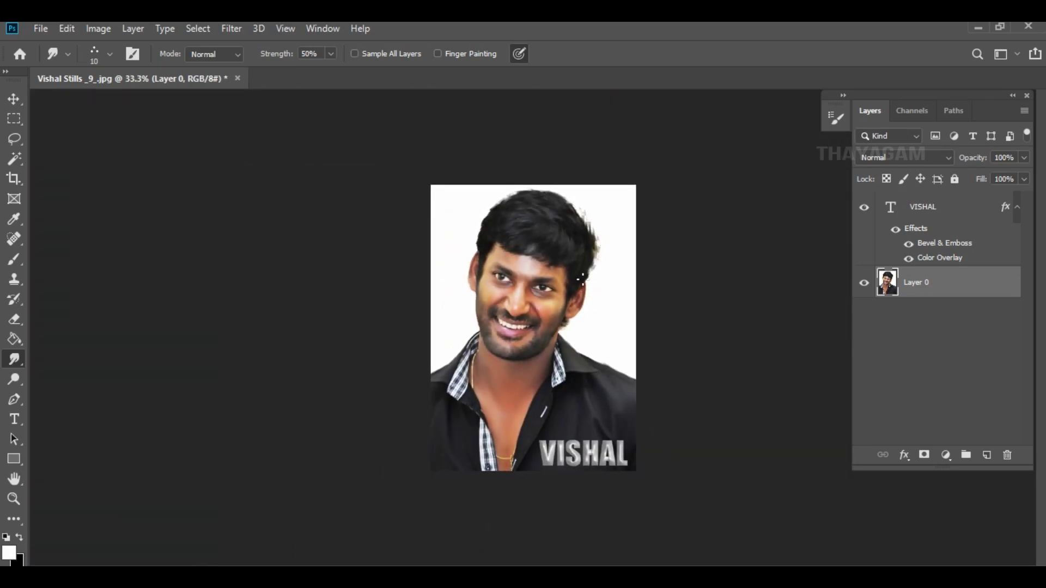
key("ctrl+plus")
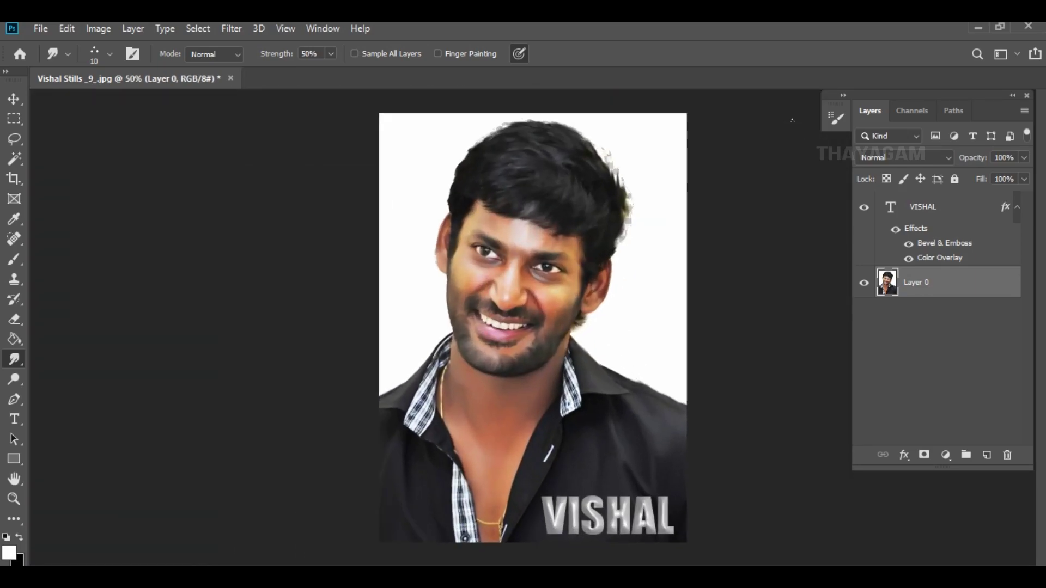